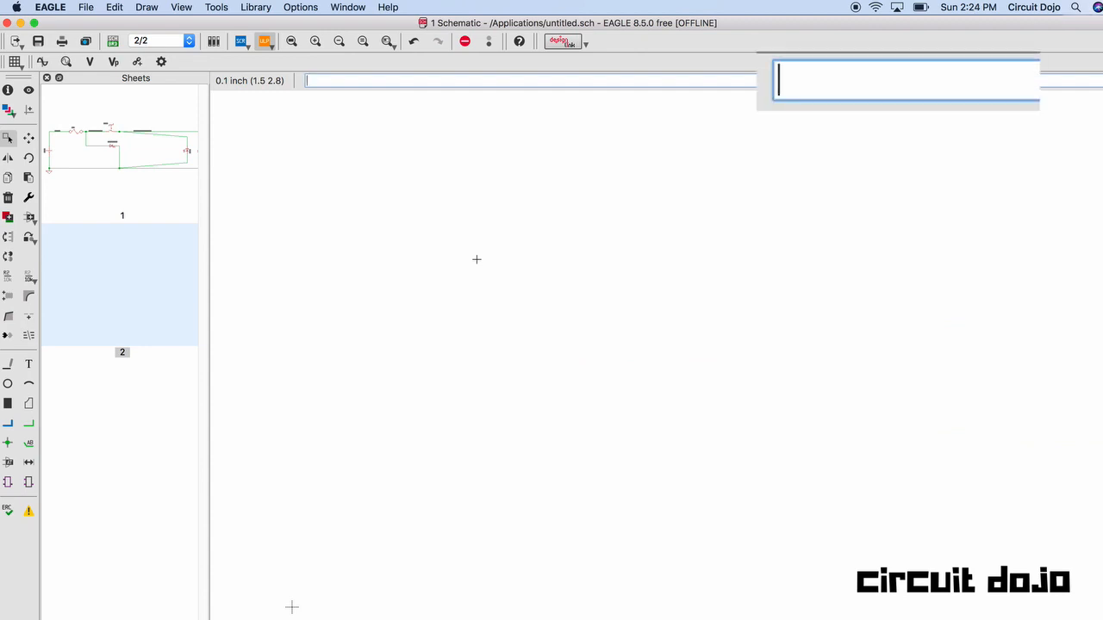
Step: Search the part library for "battery" to add a component to sheet 2
{"action": "type", "text": "add"}
{"action": "key", "text": "Return"}
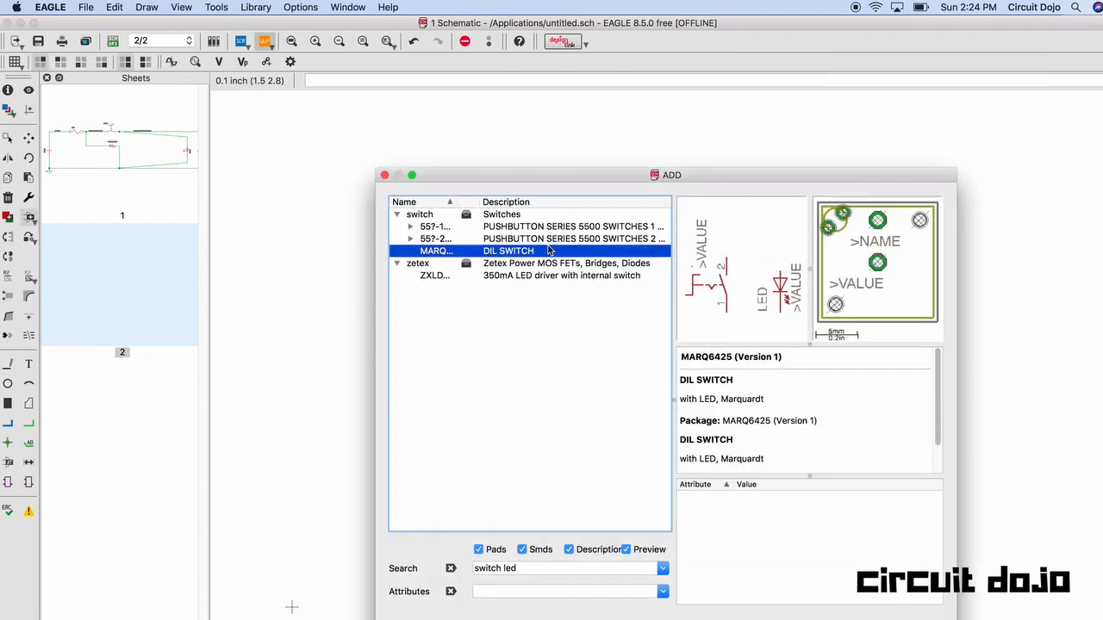
{"action": "left_click_drag", "start_coordinate": [518, 569], "coordinate": [453, 565]}
{"action": "key", "text": "BackSpace"}
{"action": "type", "text": "battery"}
{"action": "key", "text": "Return"}
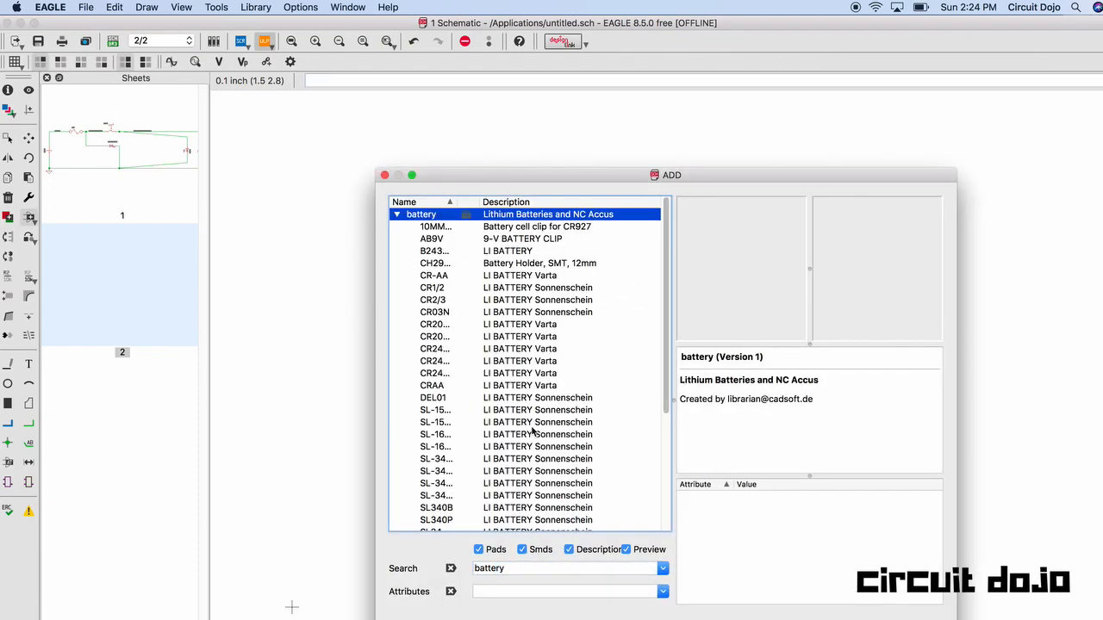
Step: Examine the symbols and packages of the listed batteries, including B2430UNI, CR2032H and SL340P
{"action": "left_click", "coordinate": [515, 252]}
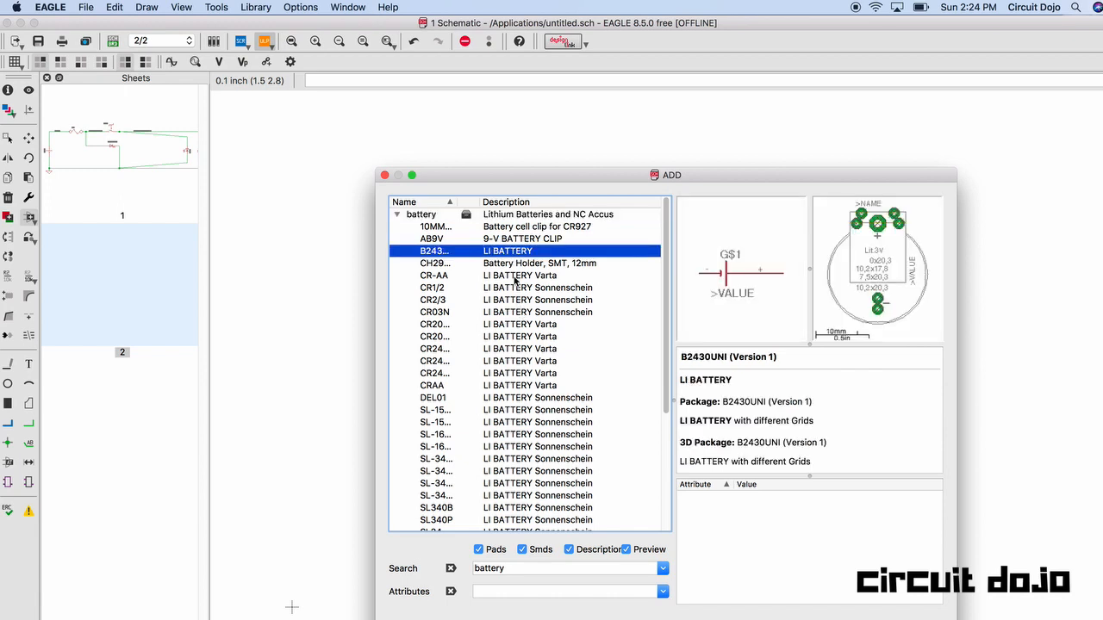
{"action": "left_click", "coordinate": [494, 263]}
{"action": "left_click", "coordinate": [500, 287]}
{"action": "left_click", "coordinate": [501, 300]}
{"action": "left_click", "coordinate": [504, 324]}
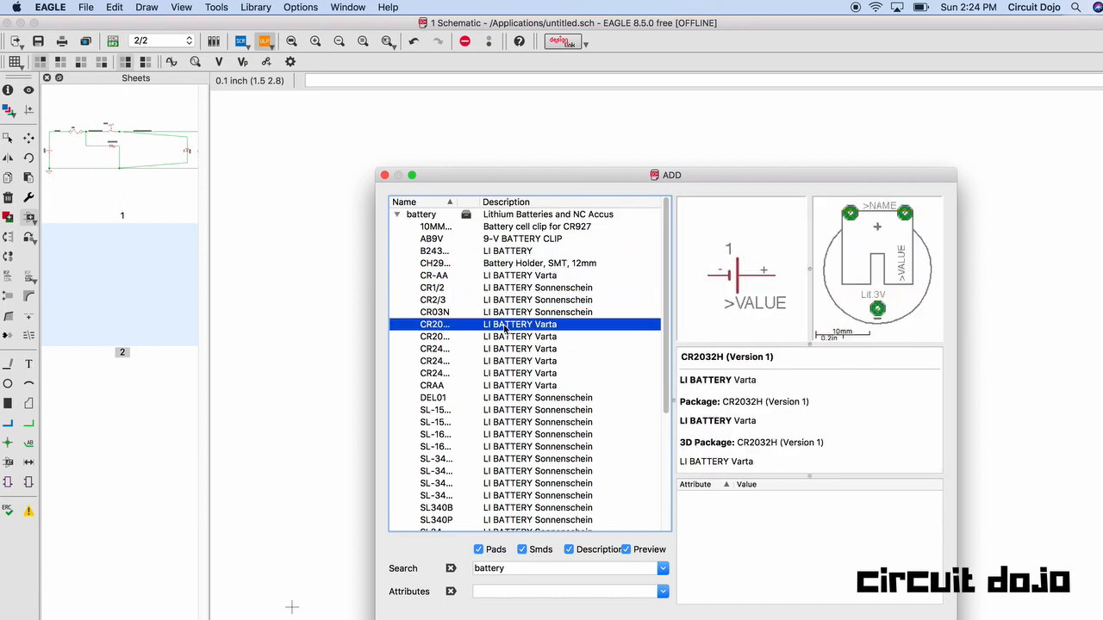
{"action": "left_click", "coordinate": [504, 336]}
{"action": "left_click", "coordinate": [505, 324]}
{"action": "scroll", "coordinate": [564, 383], "scroll_direction": "down", "scroll_amount": 3}
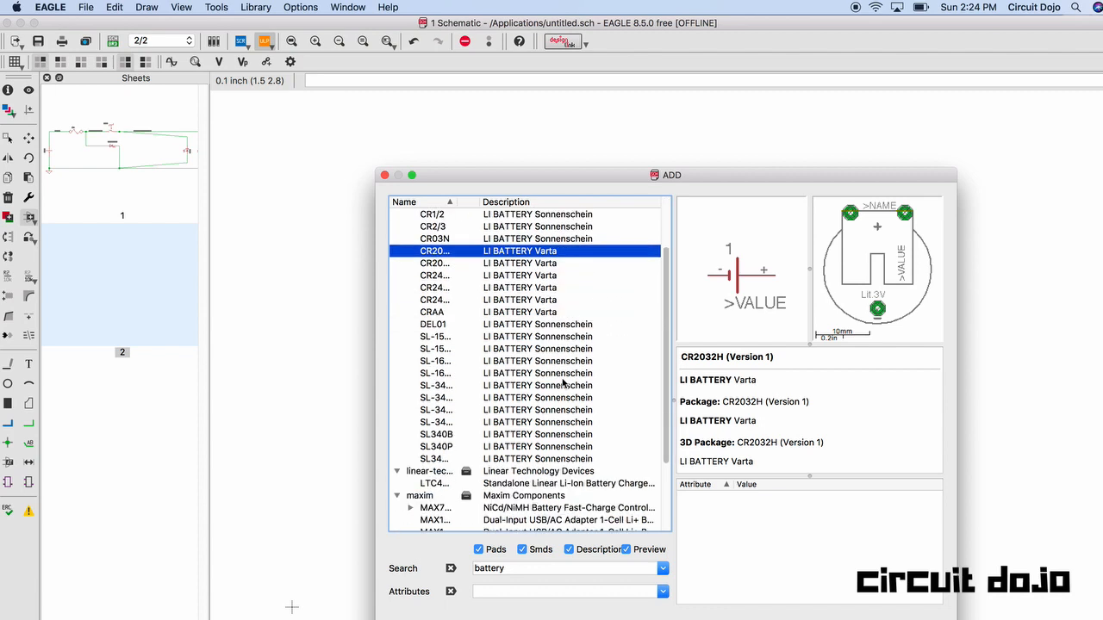
{"action": "scroll", "coordinate": [564, 383], "scroll_direction": "up", "scroll_amount": 3}
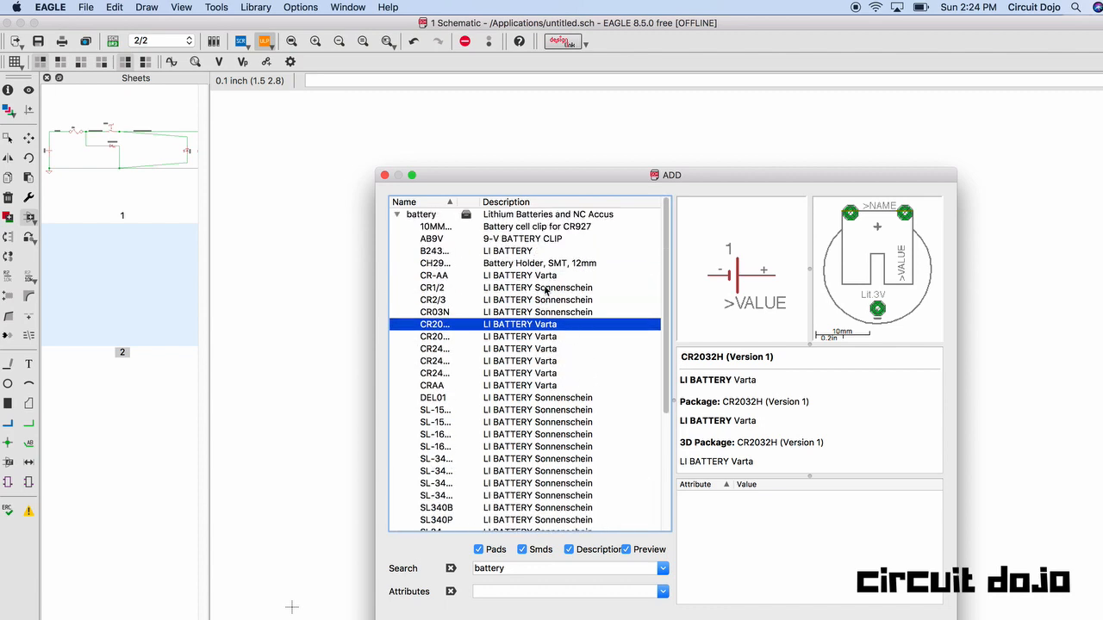
{"action": "scroll", "coordinate": [556, 405], "scroll_direction": "down", "scroll_amount": 3}
{"action": "left_click", "coordinate": [560, 422]}
{"action": "left_click", "coordinate": [561, 410]}
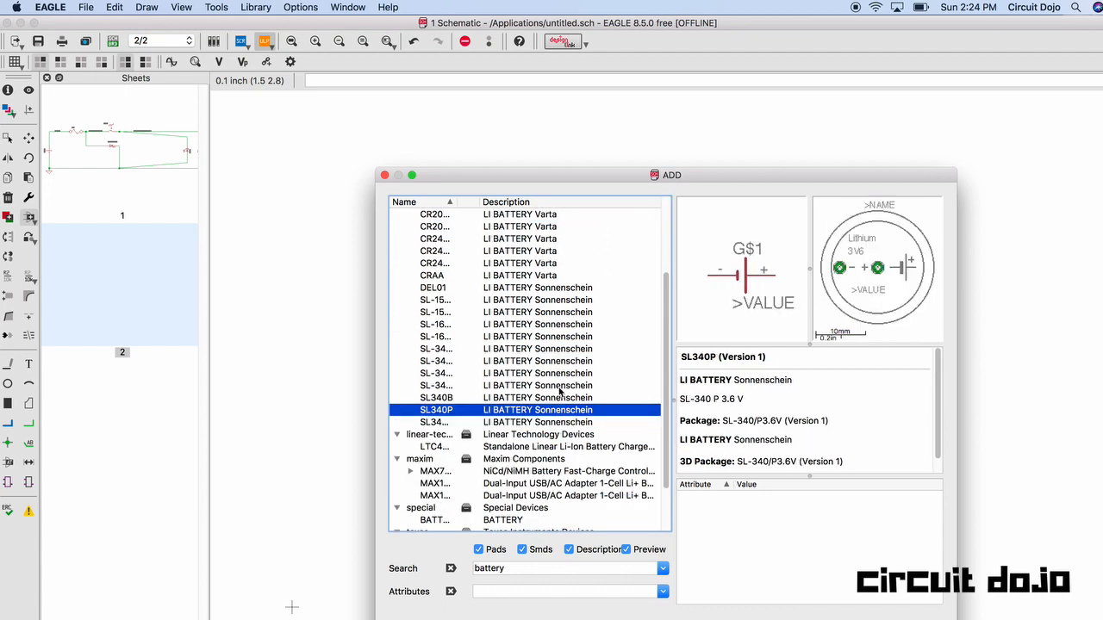
Step: Add the SL340B battery to sheet 2, rotated upright with its positive terminal facing up
{"action": "left_click", "coordinate": [560, 398]}
{"action": "double_click", "coordinate": [559, 398]}
{"action": "right_click", "coordinate": [419, 250]}
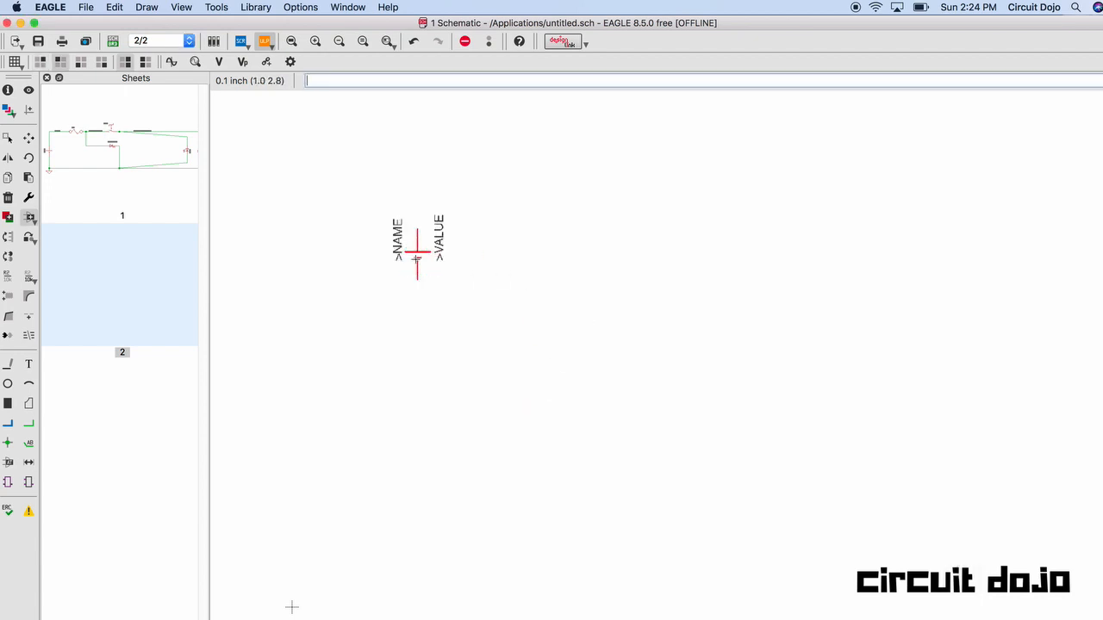
{"action": "left_click", "coordinate": [385, 315]}
{"action": "key", "text": "Escape"}
{"action": "key", "text": "Escape"}
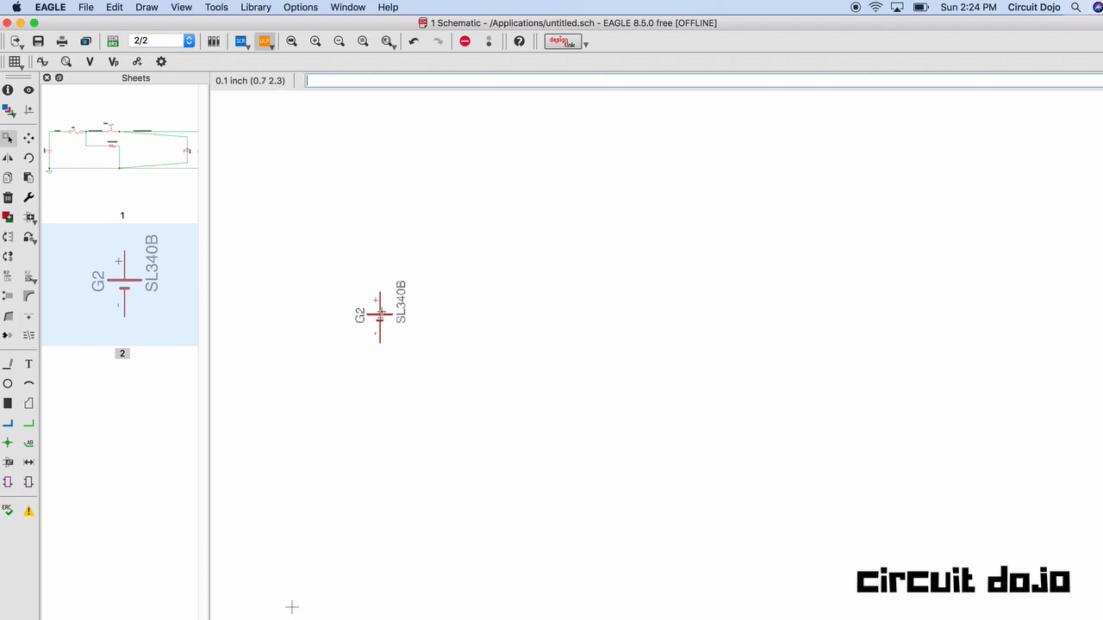
Step: Smash the battery symbol and delete its SL340B value label
{"action": "type", "text": "smash"}
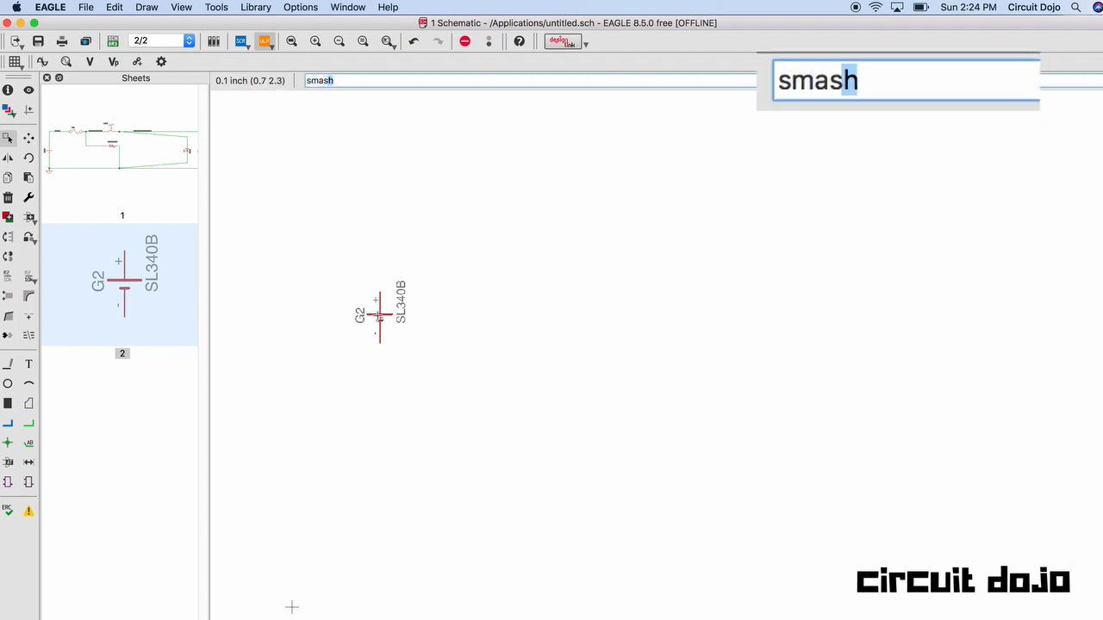
{"action": "key", "text": "Return"}
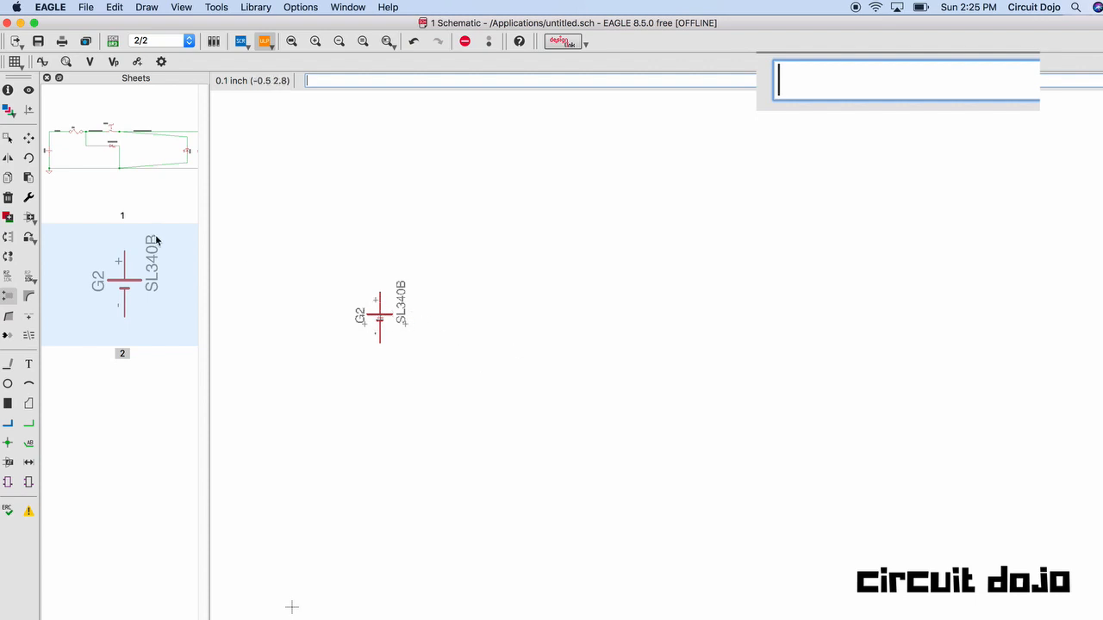
{"action": "type", "text": "delete"}
{"action": "key", "text": "Return"}
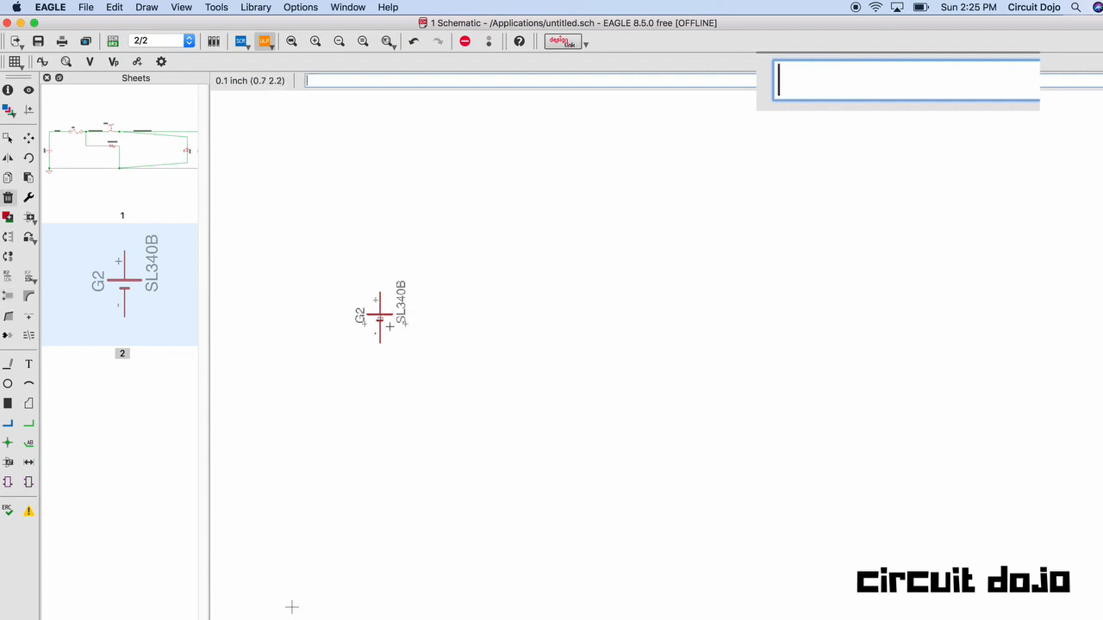
{"action": "left_click", "coordinate": [403, 324]}
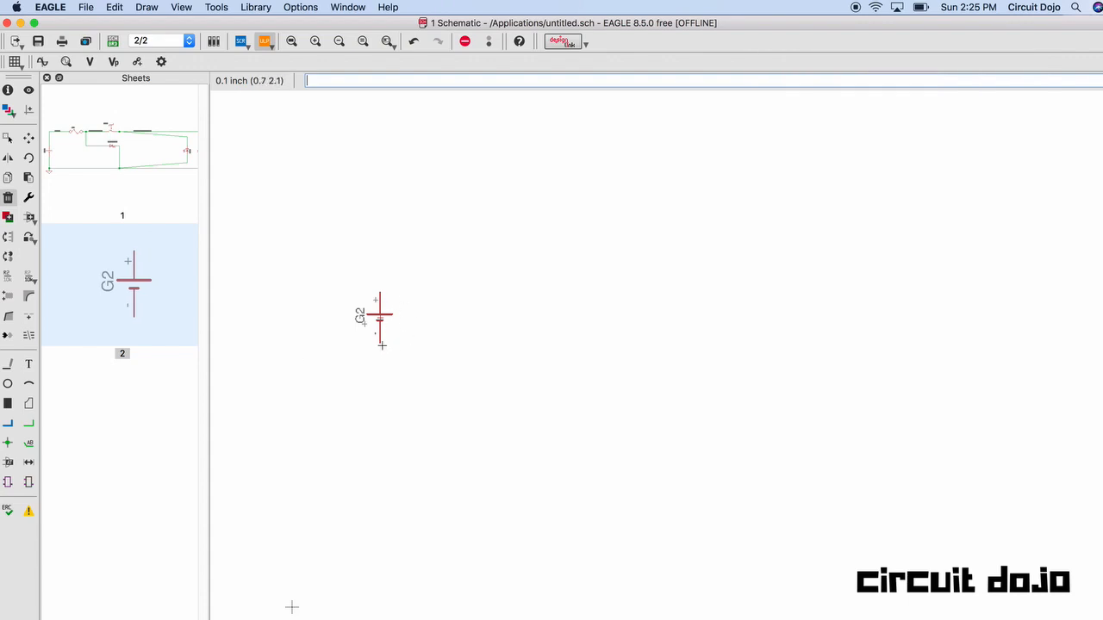
Step: Draw one net from the battery's positive pin up and to the right, and another from its negative pin down and to the right
{"action": "key", "text": "alt+n"}
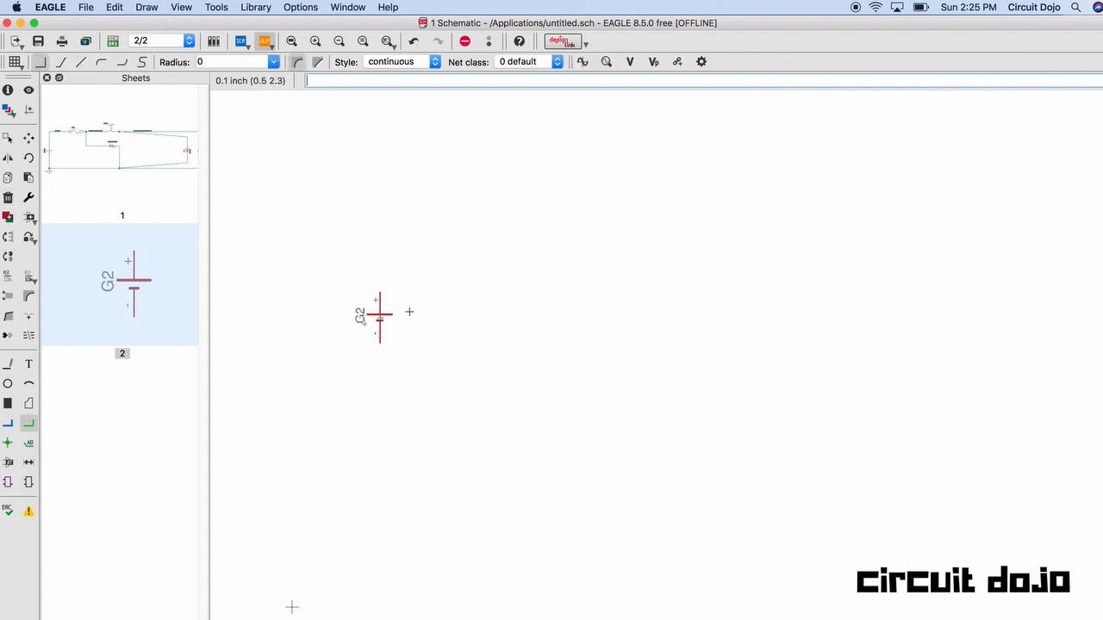
{"action": "type", "text": "n"}
{"action": "key", "text": "BackSpace"}
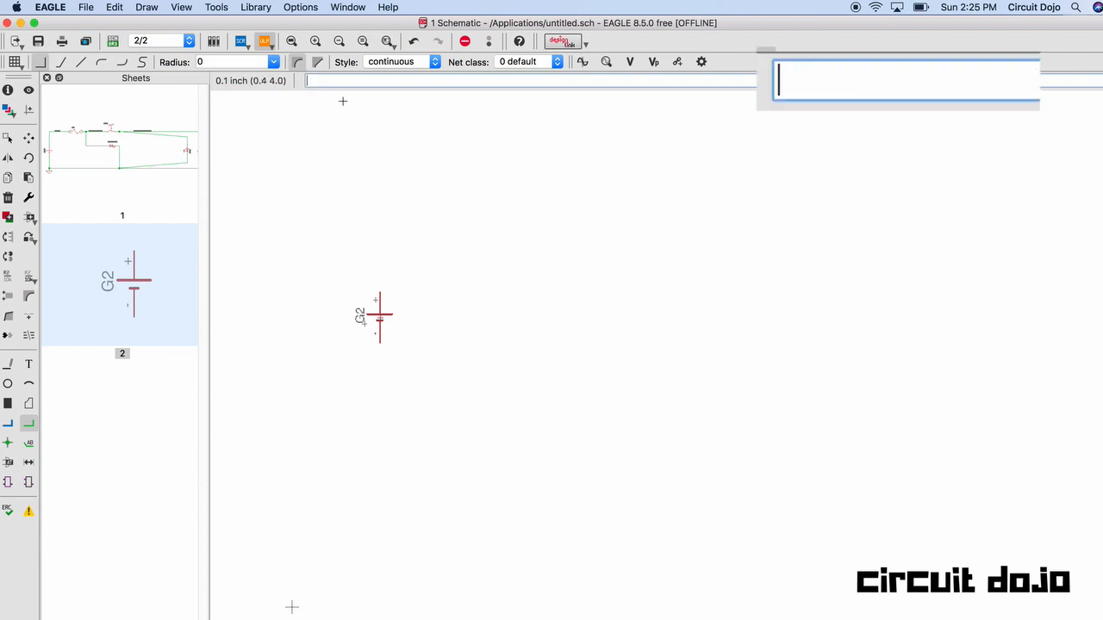
{"action": "left_click", "coordinate": [380, 292]}
{"action": "left_click", "coordinate": [506, 254]}
{"action": "key", "text": "Escape"}
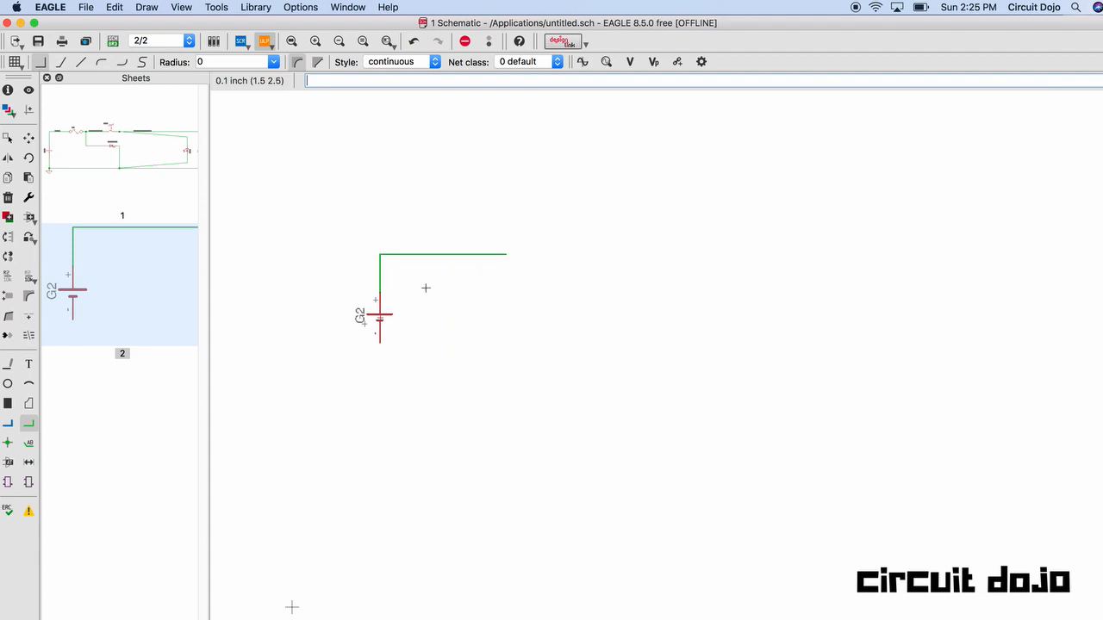
{"action": "left_click", "coordinate": [380, 341]}
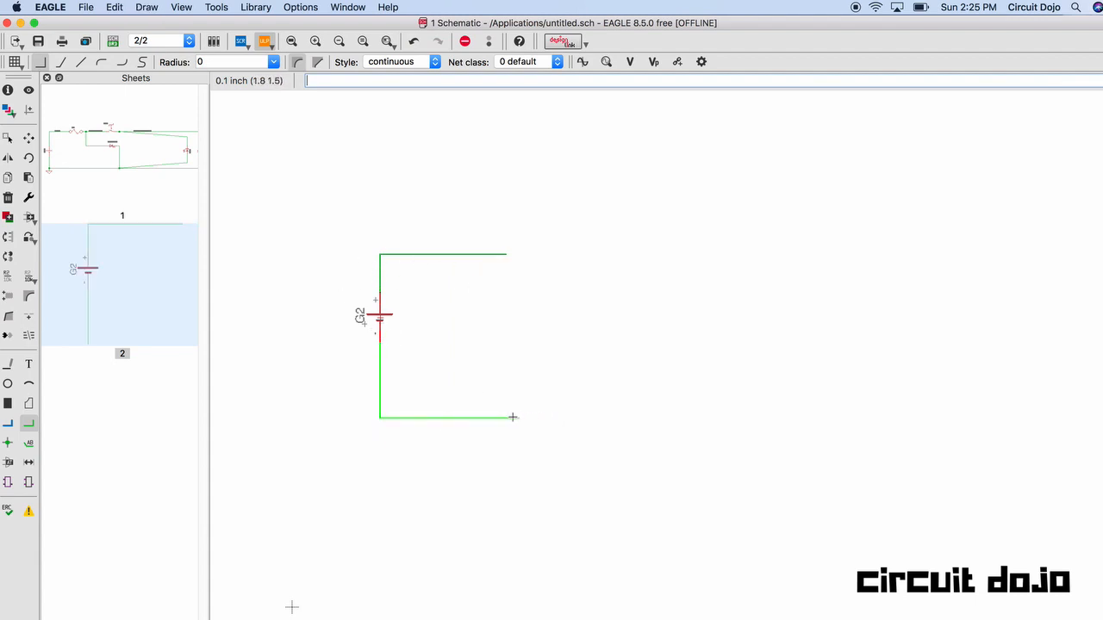
{"action": "key", "text": "Escape"}
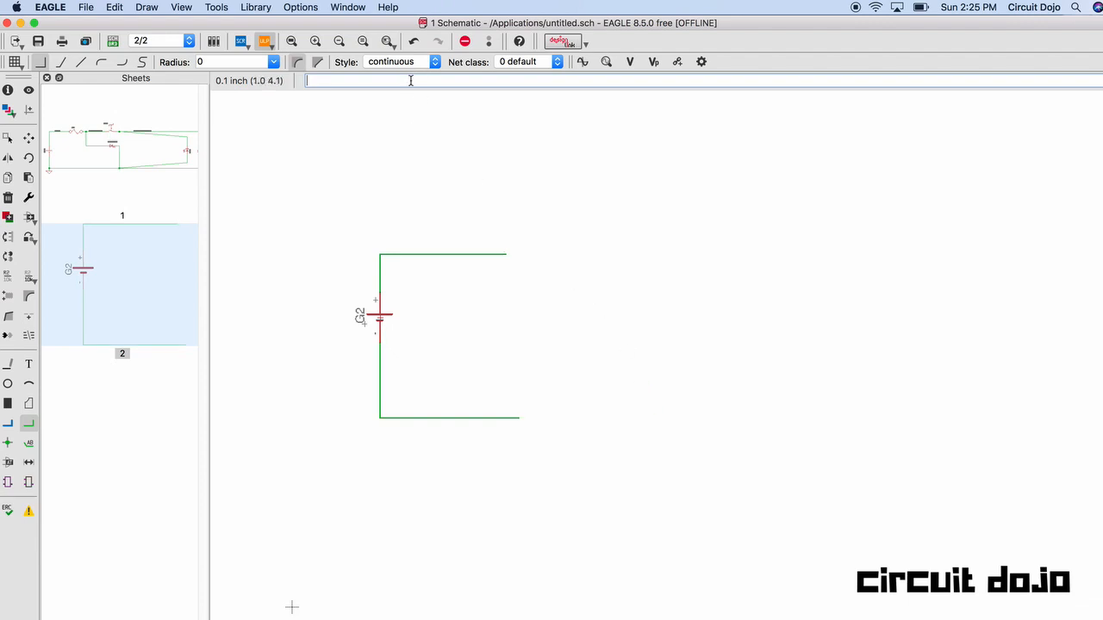
Step: Search the part library for "fuse" to add the next component
{"action": "key", "text": "BackSpace"}
{"action": "type", "text": "use"}
{"action": "key", "text": "BackSpace"}
{"action": "key", "text": "BackSpace"}
{"action": "key", "text": "BackSpace"}
{"action": "type", "text": "add"}
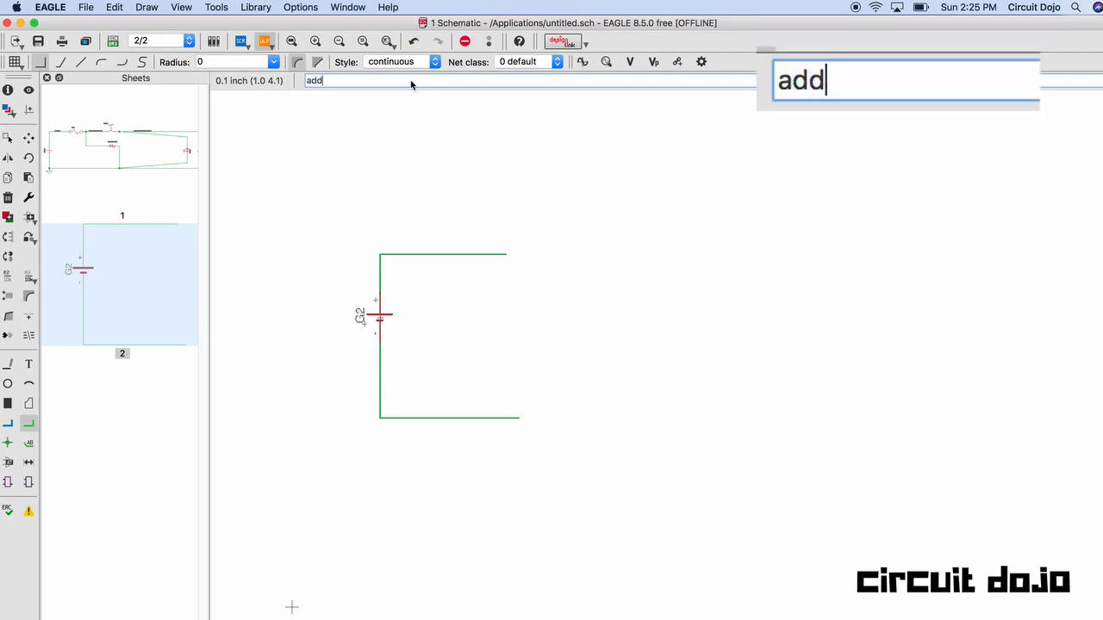
{"action": "key", "text": "Return"}
{"action": "left_click", "coordinate": [235, 416]}
{"action": "key", "text": "super+a"}
{"action": "type", "text": "fuse"}
{"action": "key", "text": "Return"}
Step: Examine the symbols and packages of the listed fuse holders and fuses, from GSH15 down to FUSE in the special library
{"action": "left_click", "coordinate": [263, 135]}
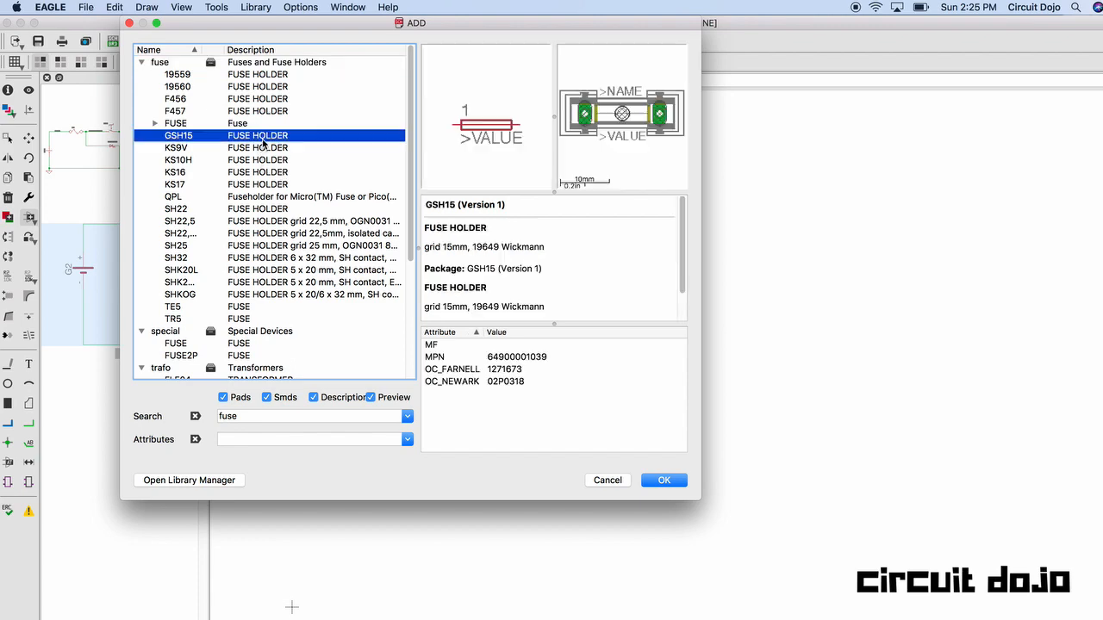
{"action": "left_click", "coordinate": [265, 148]}
{"action": "key", "text": "Down"}
{"action": "key", "text": "Down"}
{"action": "key", "text": "Down"}
{"action": "key", "text": "Down"}
{"action": "key", "text": "Down"}
{"action": "key", "text": "Down"}
{"action": "key", "text": "Down"}
{"action": "key", "text": "Down"}
{"action": "key", "text": "Down"}
{"action": "key", "text": "Down"}
{"action": "key", "text": "Down"}
{"action": "key", "text": "Down"}
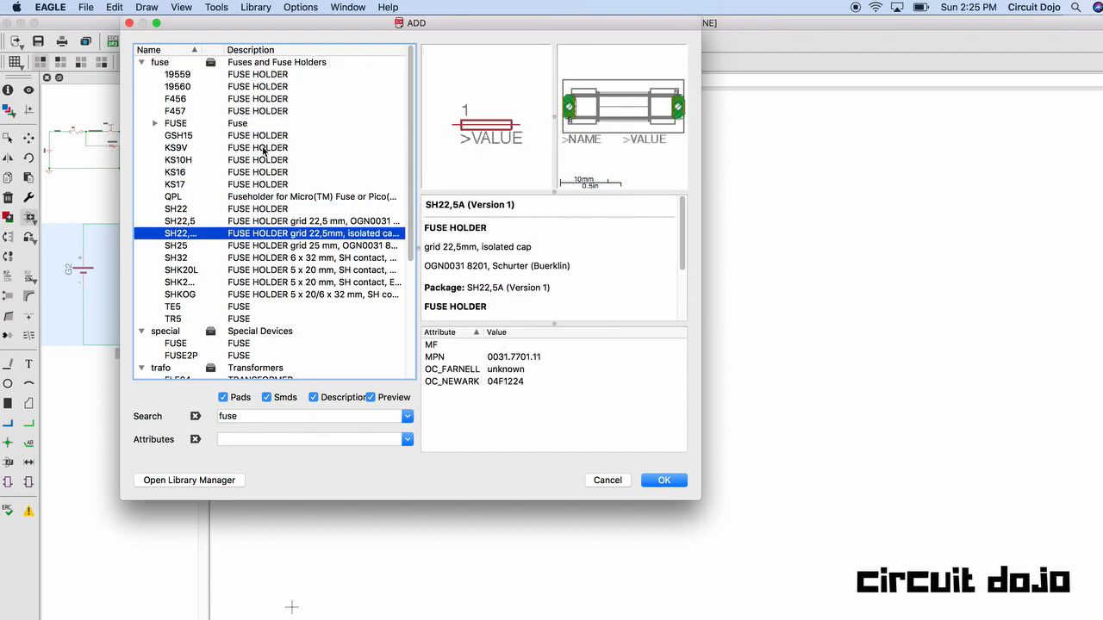
{"action": "key", "text": "Down"}
{"action": "key", "text": "Down"}
{"action": "key", "text": "Down"}
{"action": "key", "text": "Down"}
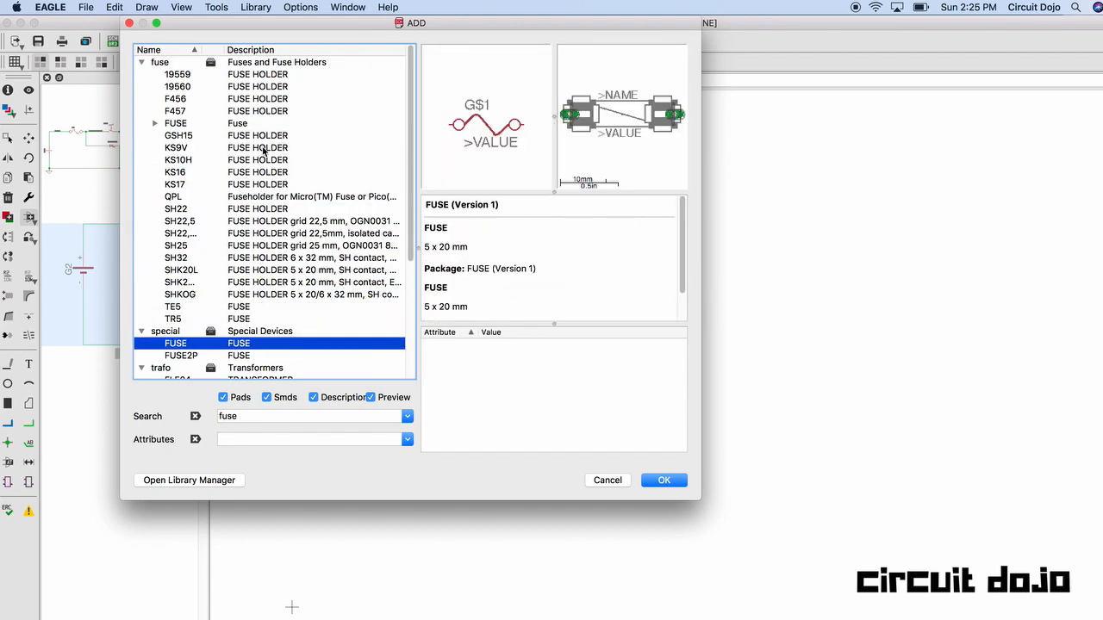
Step: Add the 5 x 20 mm FUSE from the special library at the open end of the upper net
{"action": "double_click", "coordinate": [241, 344]}
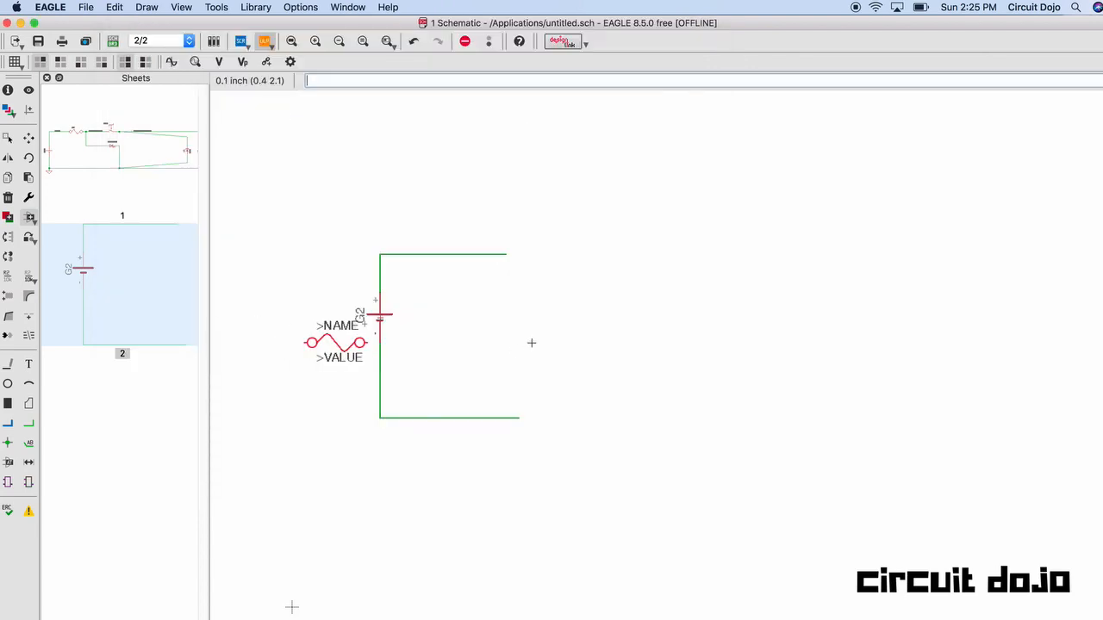
{"action": "left_click", "coordinate": [536, 255]}
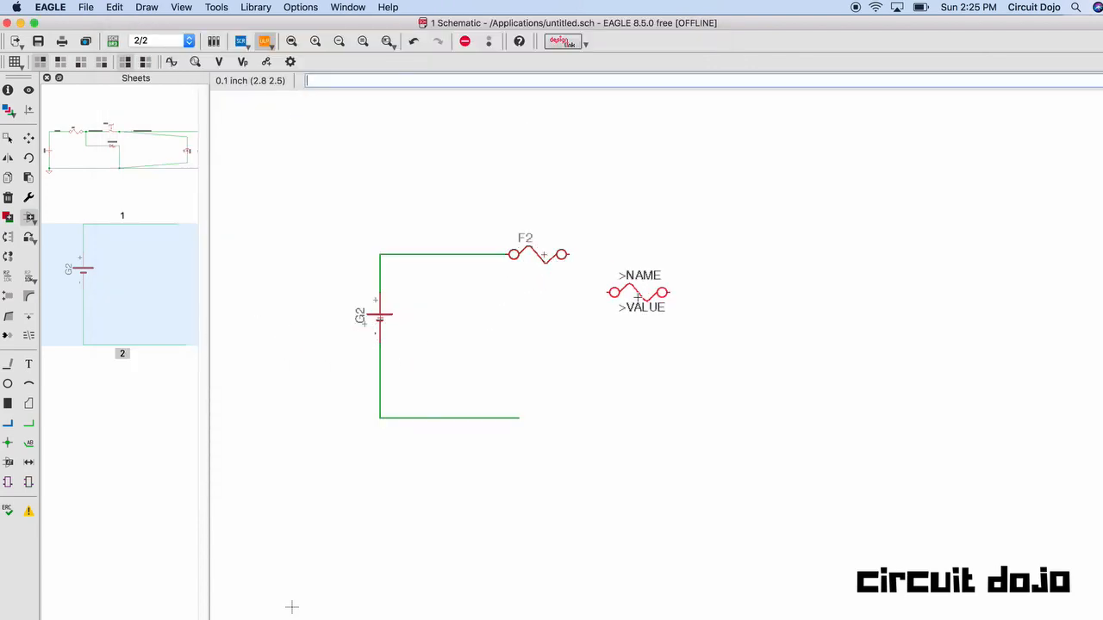
{"action": "key", "text": "Escape"}
{"action": "key", "text": "Escape"}
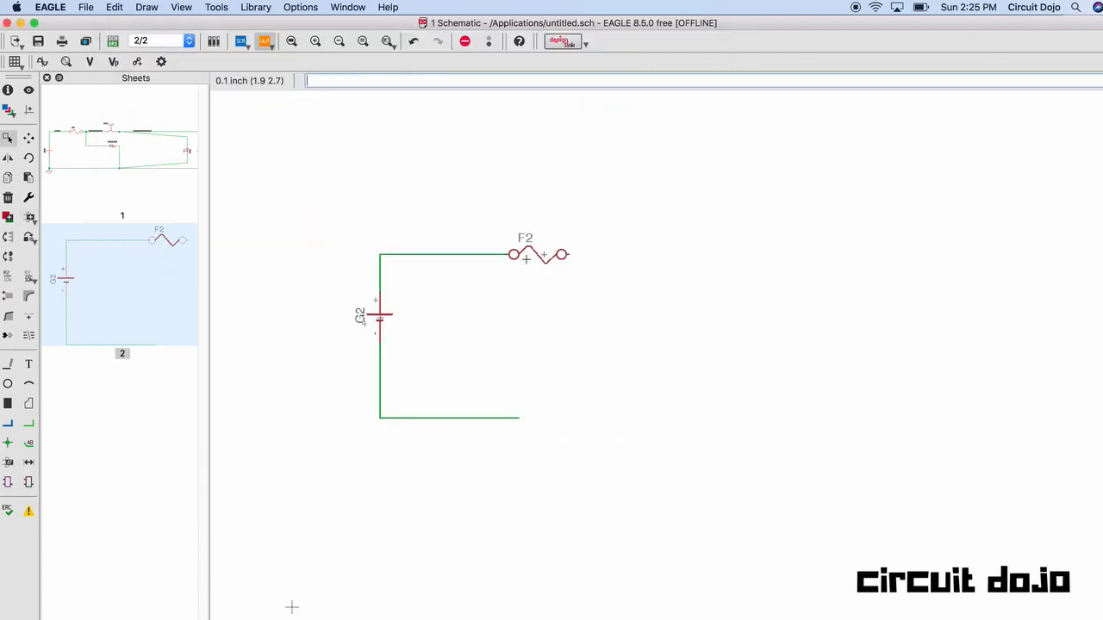
Step: Create a text annotation reading "5A Fuse"
{"action": "type", "text": "ntext"}
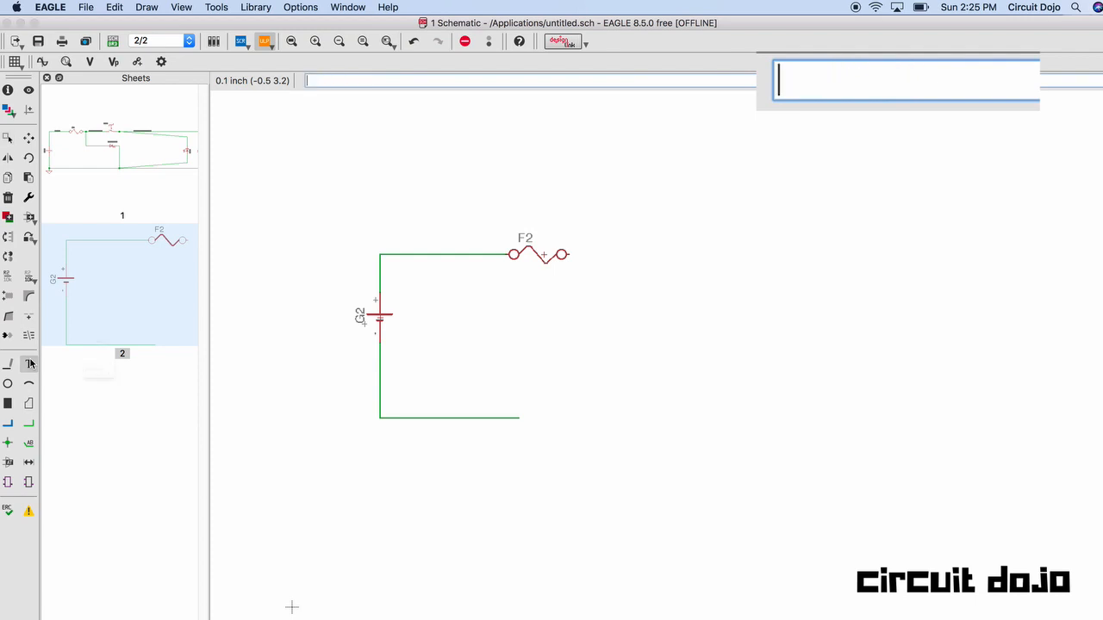
{"action": "key", "text": "Return"}
{"action": "left_click_drag", "start_coordinate": [99, 246], "coordinate": [649, 262]}
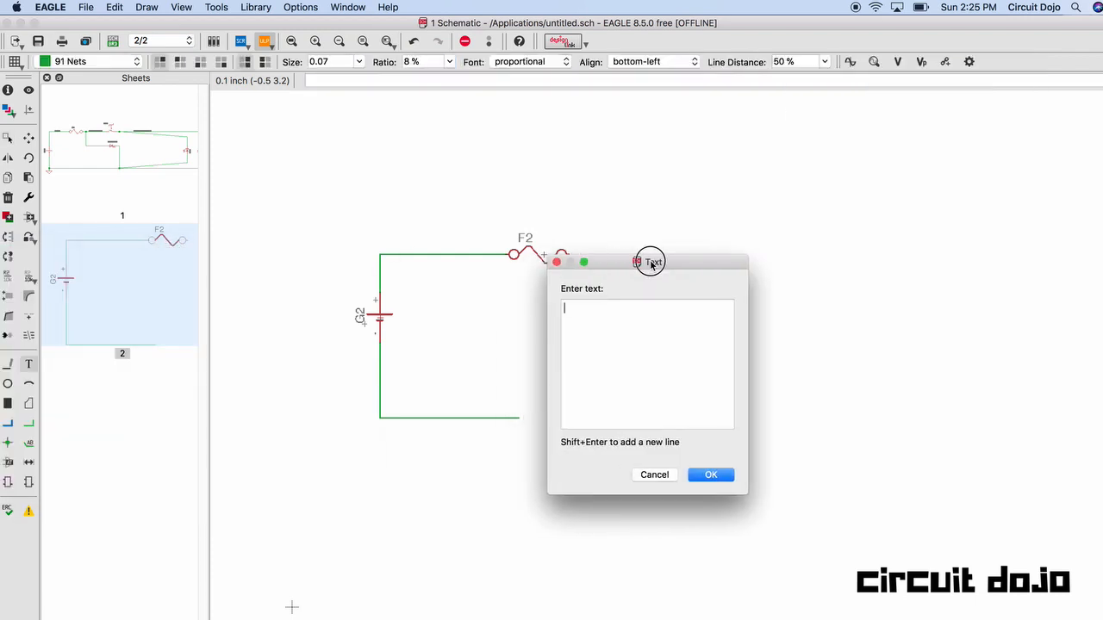
{"action": "type", "text": "5A Fuse"}
{"action": "key", "text": "Return"}
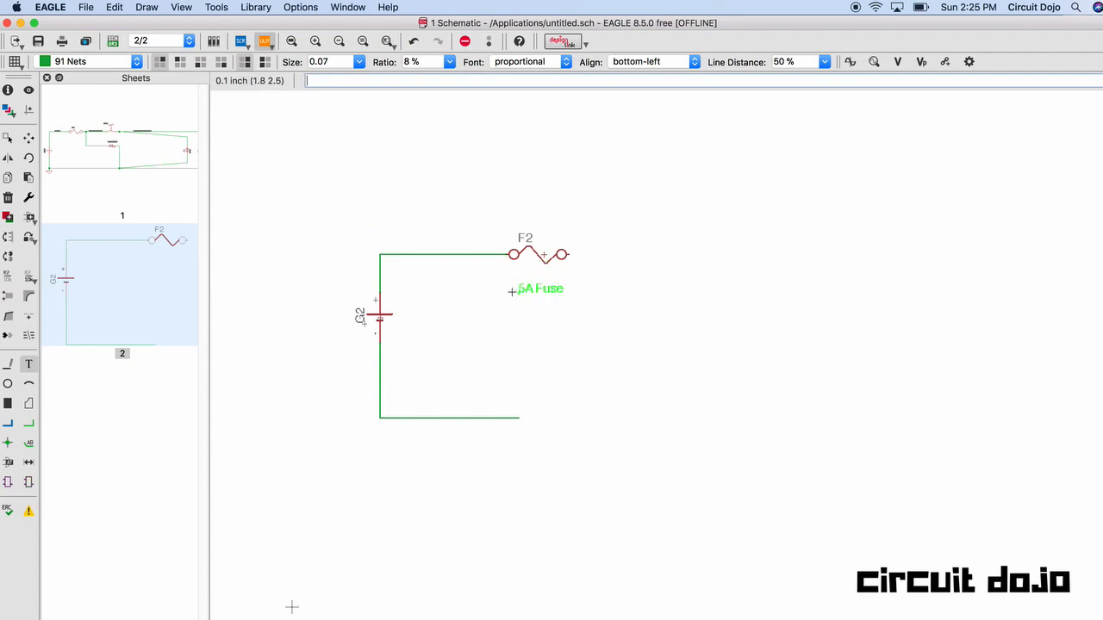
Step: Set the annotation's layer to 97 Info and place the text just below the fuse
{"action": "left_click", "coordinate": [103, 61]}
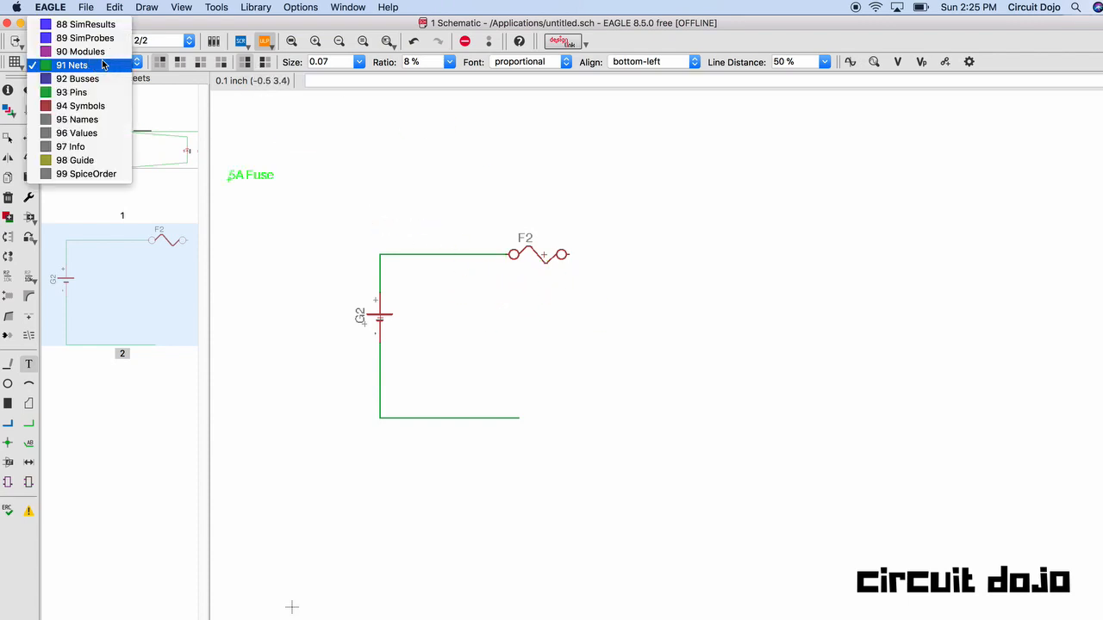
{"action": "left_click", "coordinate": [96, 131]}
{"action": "left_click", "coordinate": [94, 61]}
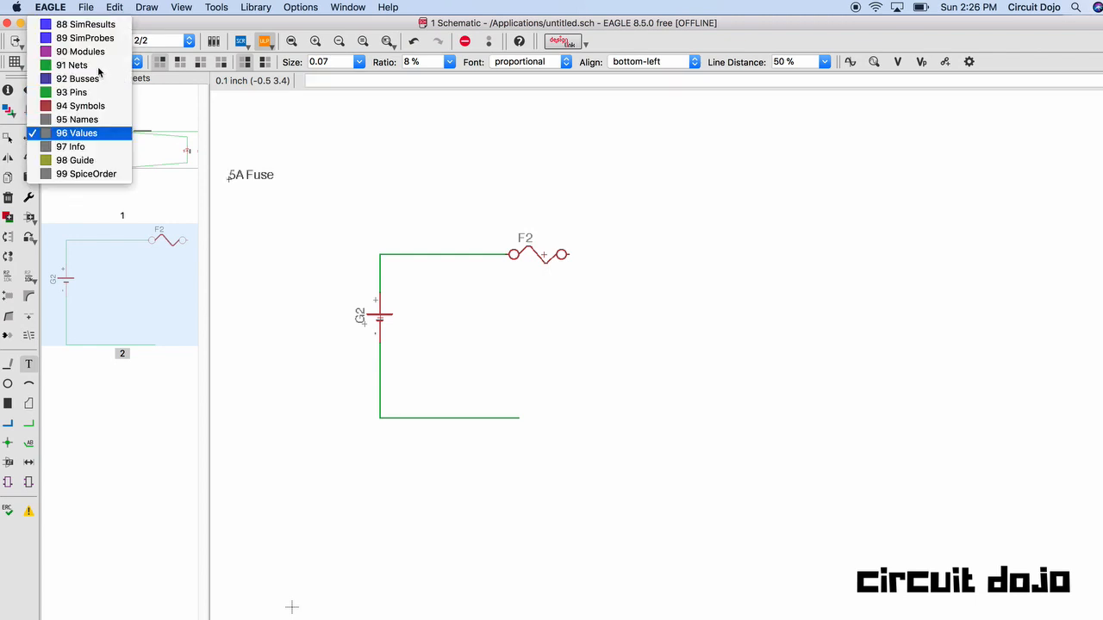
{"action": "left_click", "coordinate": [94, 145]}
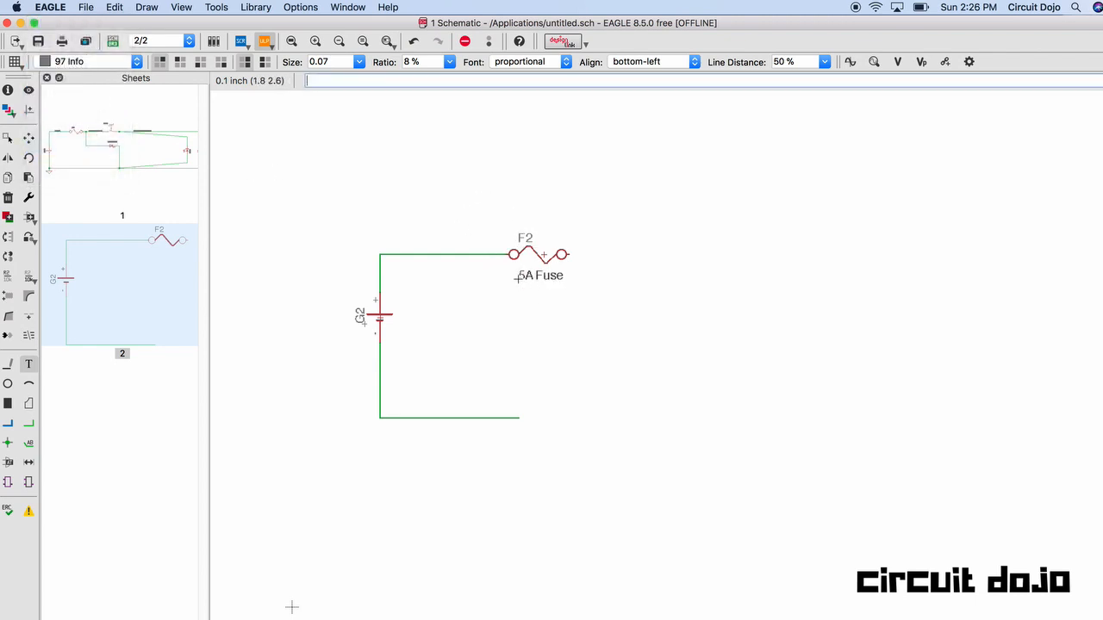
{"action": "left_click", "coordinate": [518, 290]}
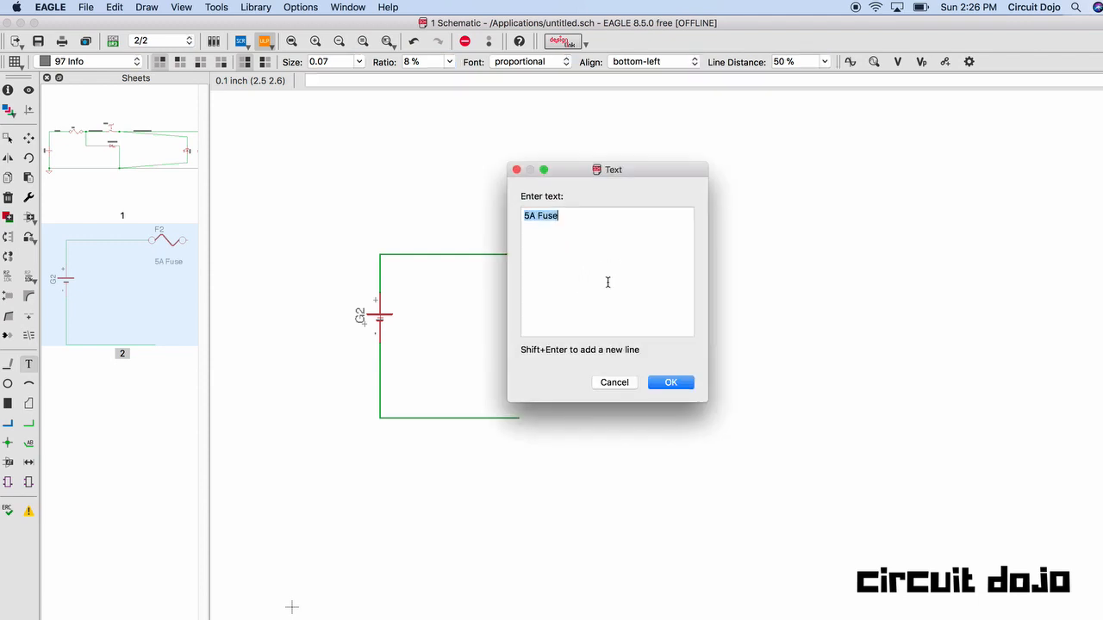
{"action": "key", "text": "Escape"}
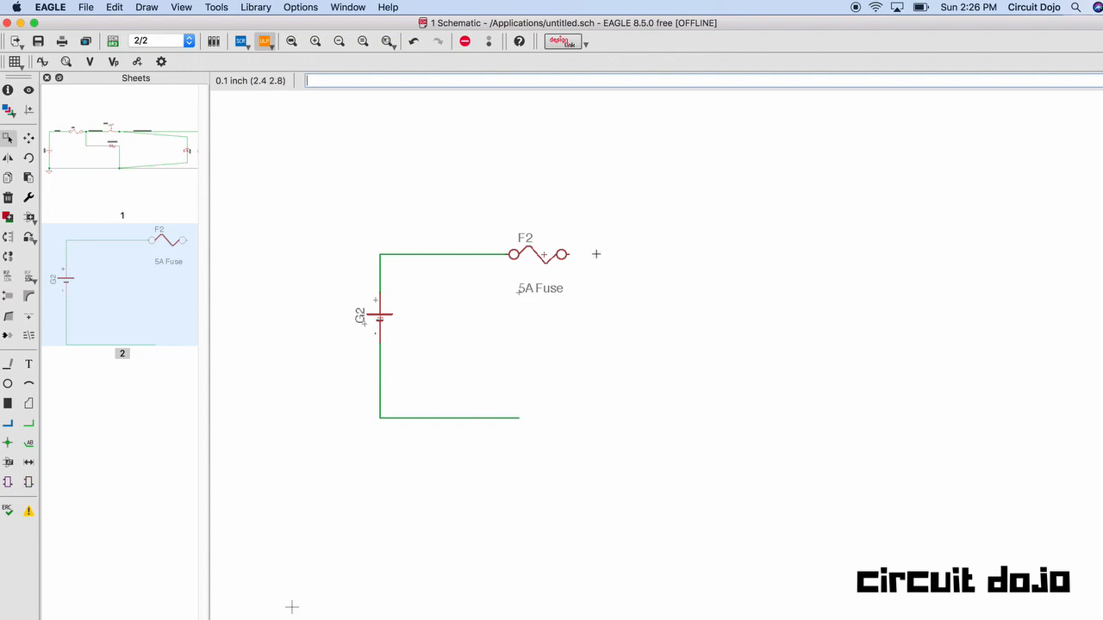
Step: Name the upper net between the battery and the fuse 12V, connecting it to the existing 12V net
{"action": "type", "text": "nm"}
{"action": "key", "text": "BackSpace"}
{"action": "type", "text": "ame"}
{"action": "key", "text": "Return"}
{"action": "left_click", "coordinate": [458, 254]}
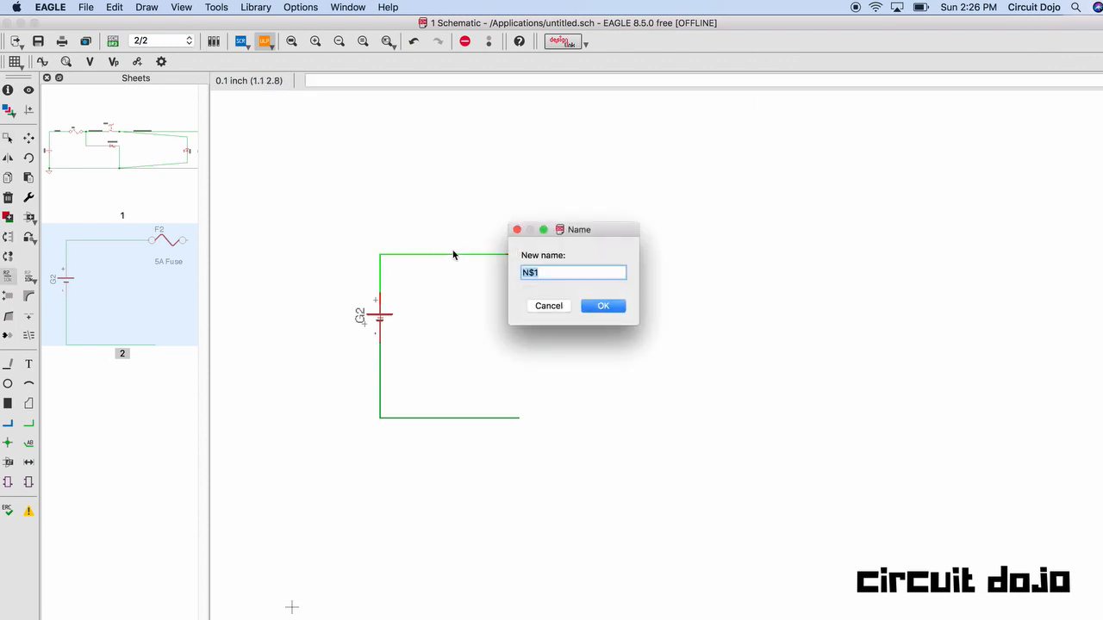
{"action": "key", "text": "BackSpace"}
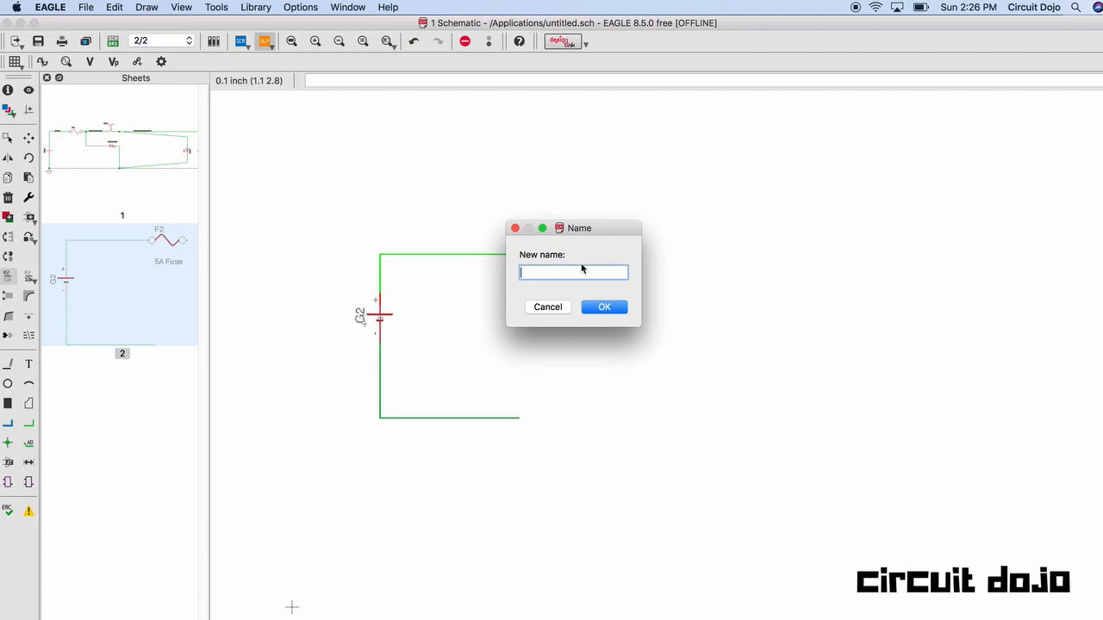
{"action": "left_click_drag", "start_coordinate": [597, 228], "coordinate": [462, 124]}
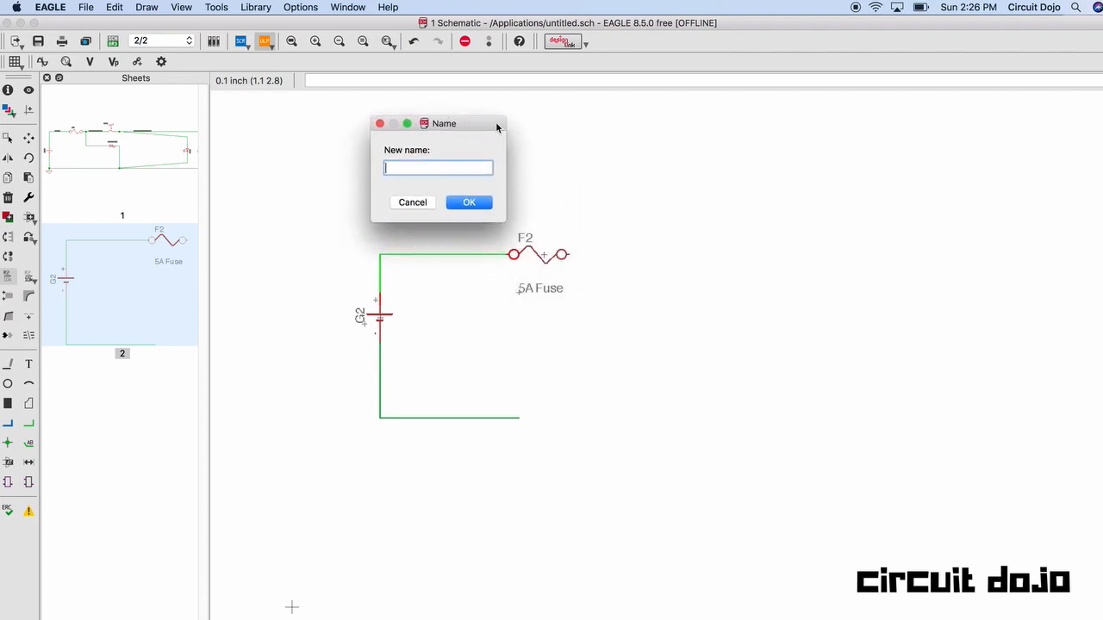
{"action": "left_click_drag", "start_coordinate": [461, 126], "coordinate": [446, 124]}
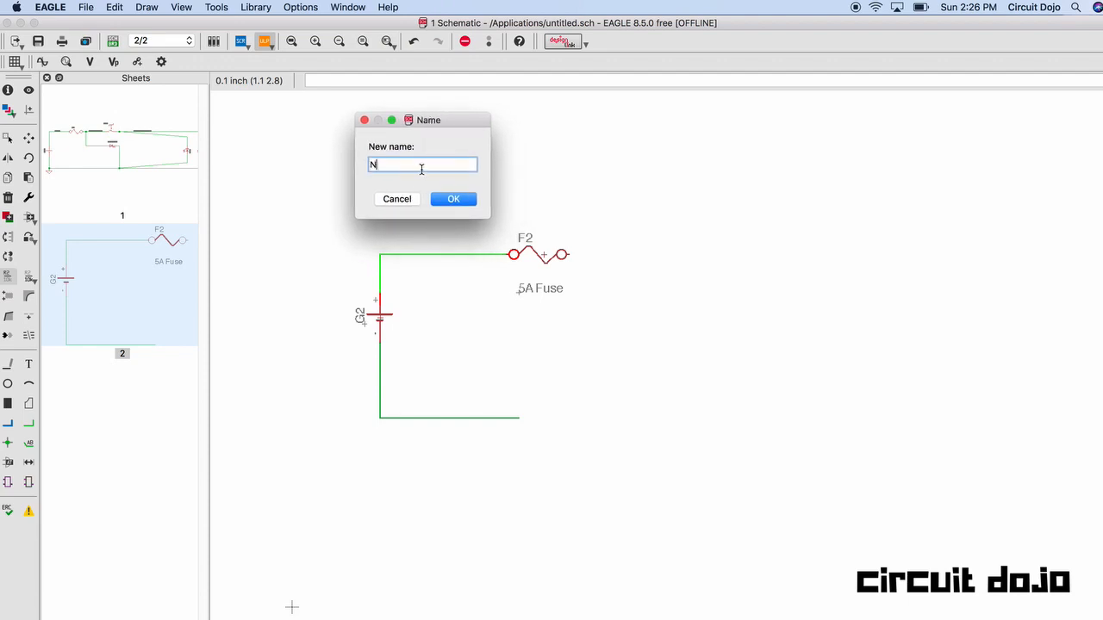
{"action": "key", "text": "BackSpace"}
{"action": "key", "text": "BackSpace"}
{"action": "key", "text": "Return"}
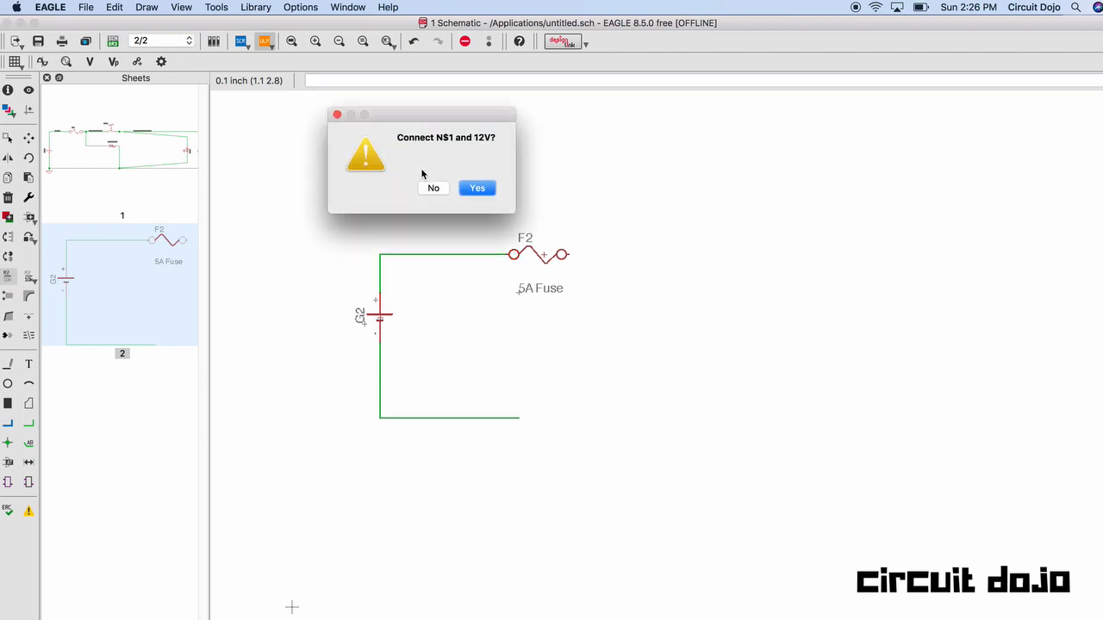
{"action": "left_click", "coordinate": [479, 186]}
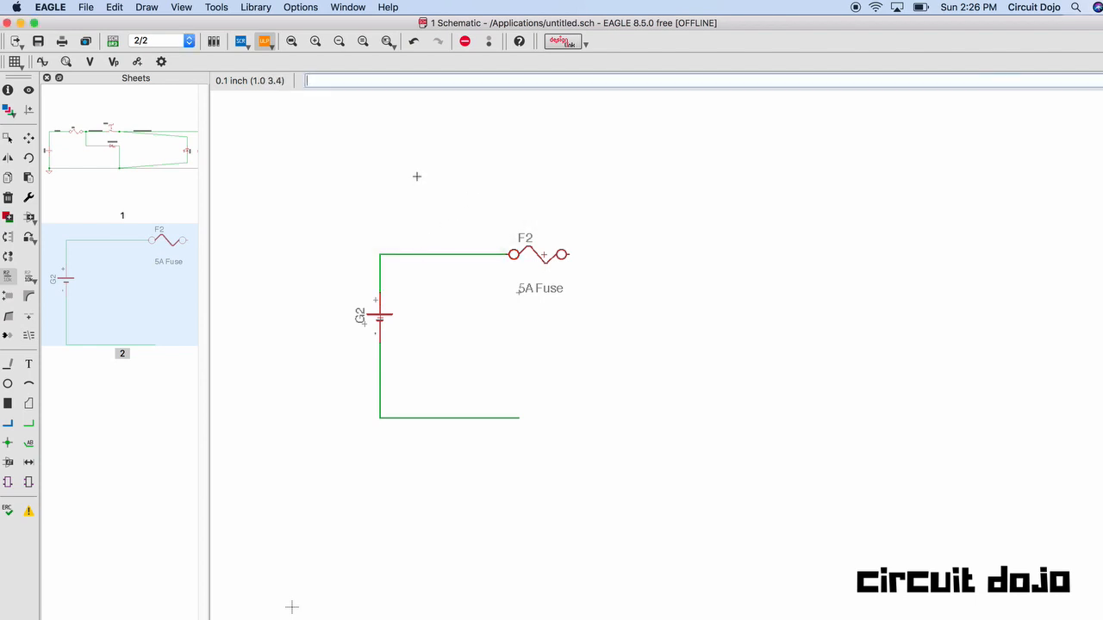
Step: Place a net name label on the upper 12V net, between the battery and the fuse
{"action": "type", "text": "label"}
{"action": "key", "text": "Return"}
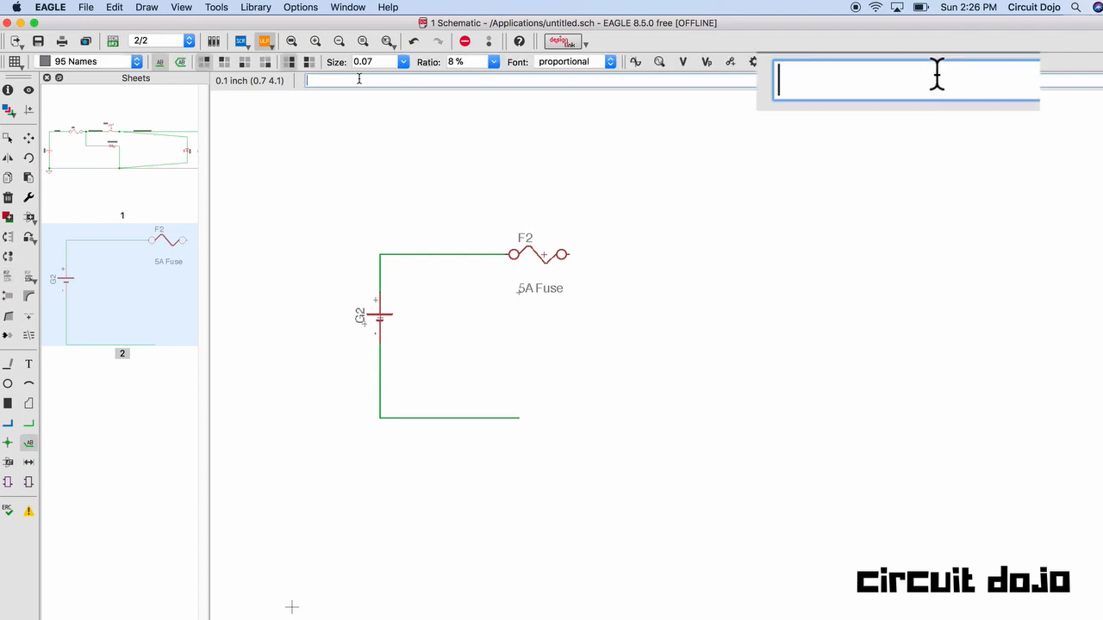
{"action": "left_click", "coordinate": [405, 254]}
{"action": "left_click", "coordinate": [406, 251]}
Step: Name the lower net from the battery's negative terminal GND
{"action": "type", "text": "name"}
{"action": "key", "text": "Return"}
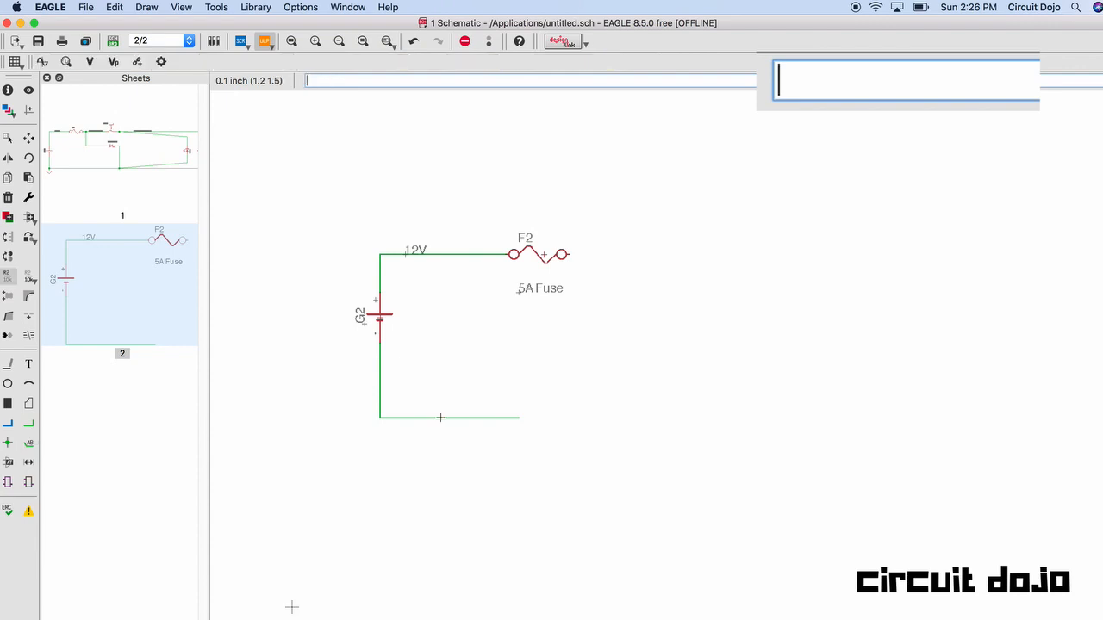
{"action": "left_click", "coordinate": [441, 418]}
{"action": "type", "text": "GND"}
{"action": "key", "text": "Return"}
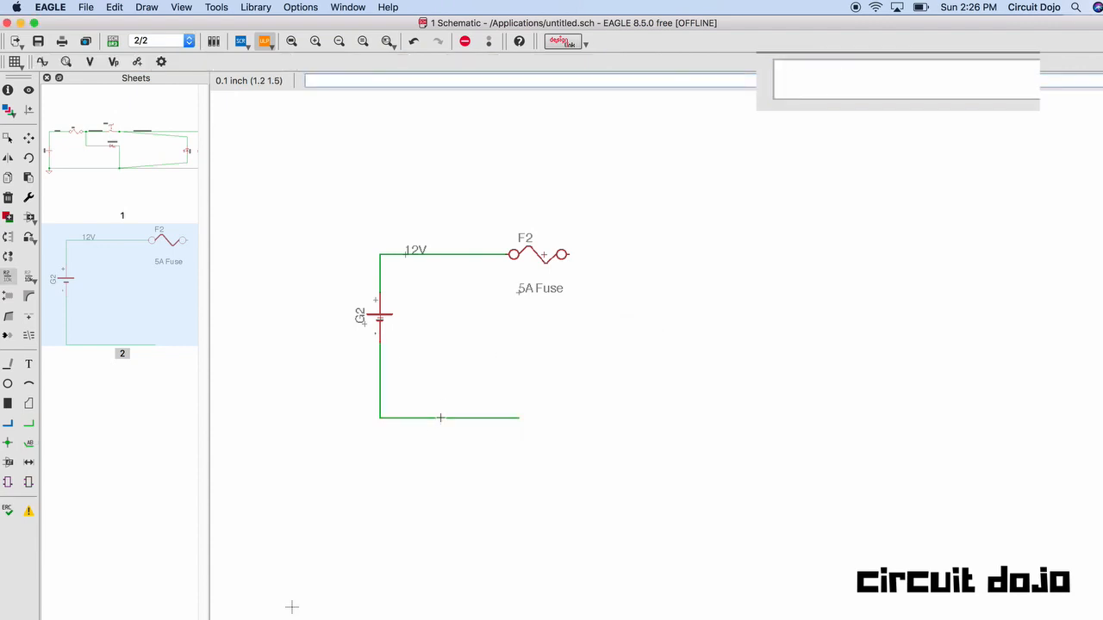
Step: Place a net name label on the horizontal segment of the lower GND net
{"action": "type", "text": "label"}
{"action": "key", "text": "Return"}
{"action": "left_click", "coordinate": [438, 418]}
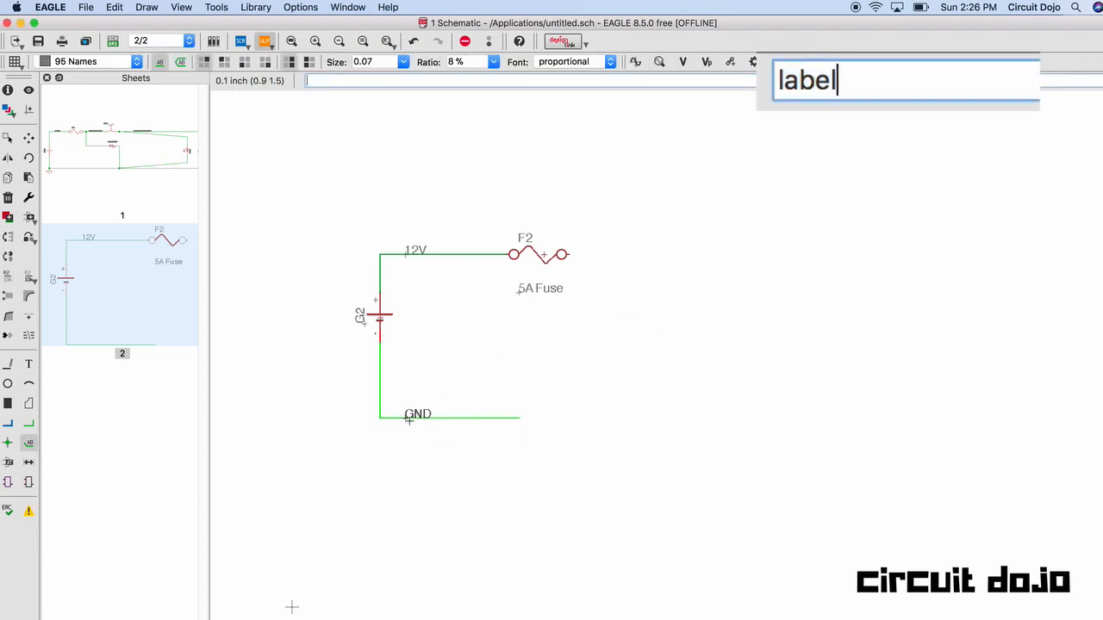
{"action": "left_click", "coordinate": [421, 419]}
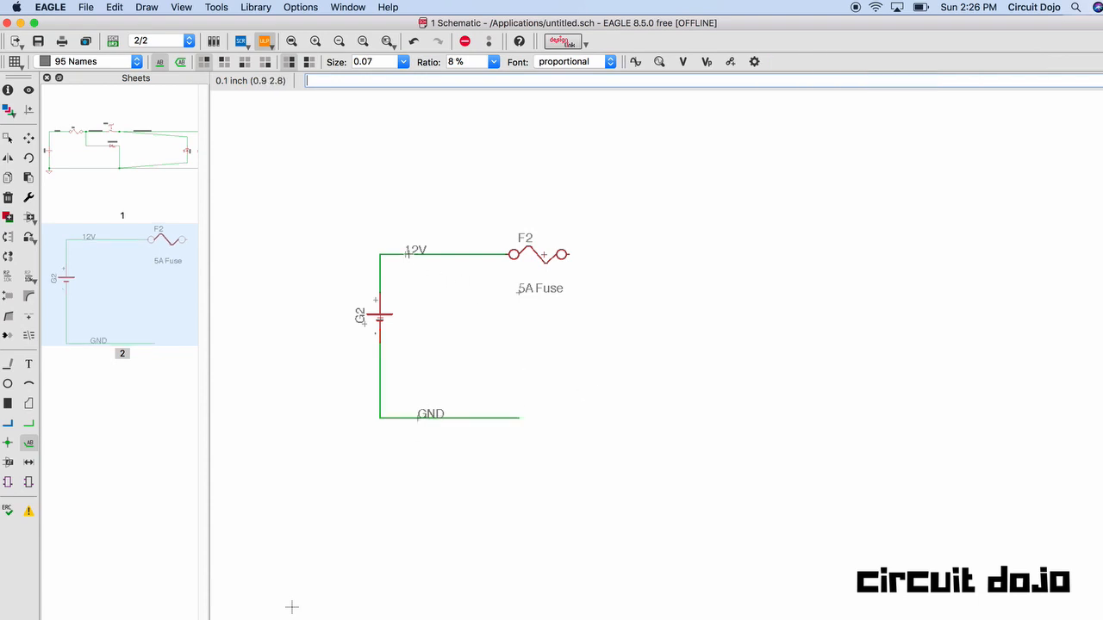
Step: Move the 12V label slightly toward the fuse so it lines up above the GND label
{"action": "key", "text": "F7"}
{"action": "left_click", "coordinate": [408, 254]}
{"action": "left_click", "coordinate": [418, 254]}
Step: Draw a straight horizontal net outward from the fuse's open terminal
{"action": "key", "text": "alt+n"}
{"action": "left_click", "coordinate": [569, 254]}
{"action": "right_click", "coordinate": [733, 333]}
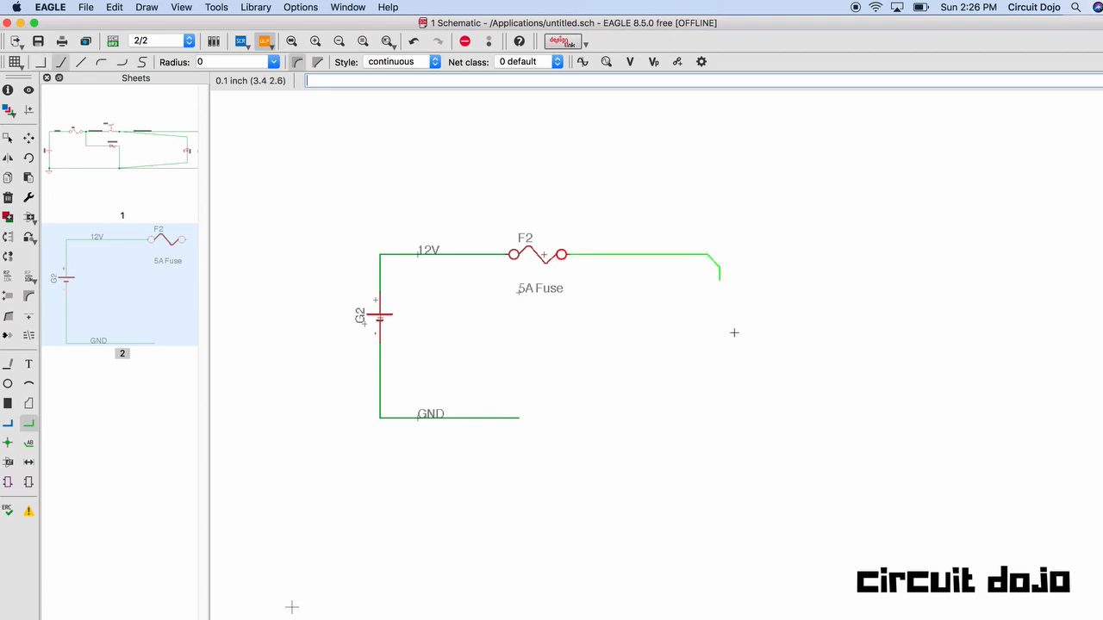
{"action": "double_click", "coordinate": [731, 254]}
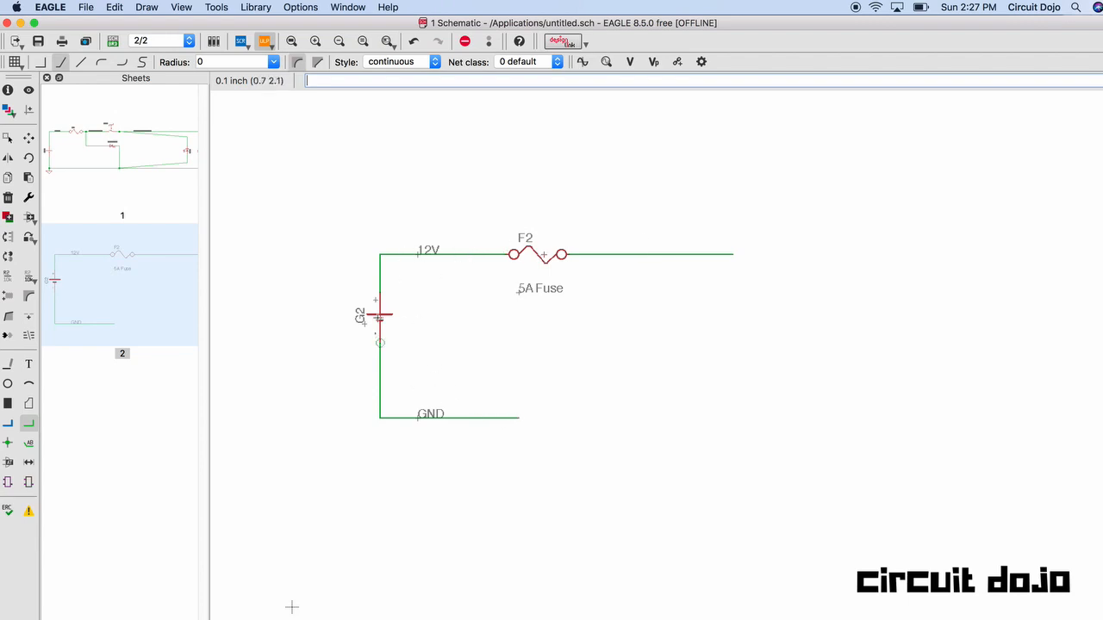
Step: Move the horizontal segment of the GND net up to just below the battery
{"action": "key", "text": "F7"}
{"action": "left_click", "coordinate": [477, 418]}
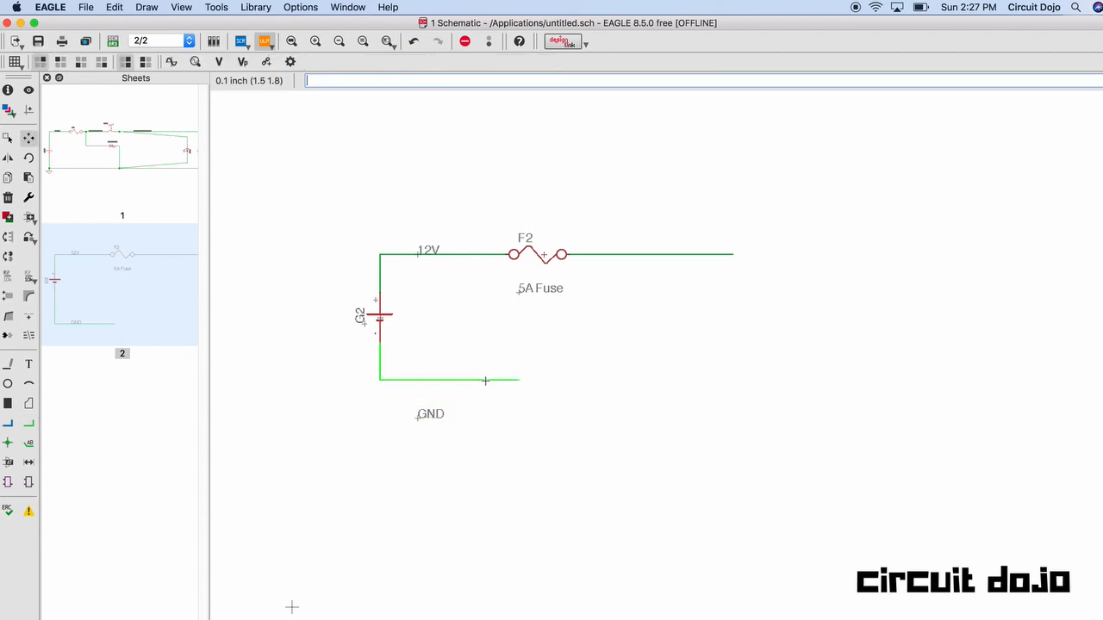
{"action": "left_click", "coordinate": [474, 366]}
{"action": "left_click", "coordinate": [493, 366]}
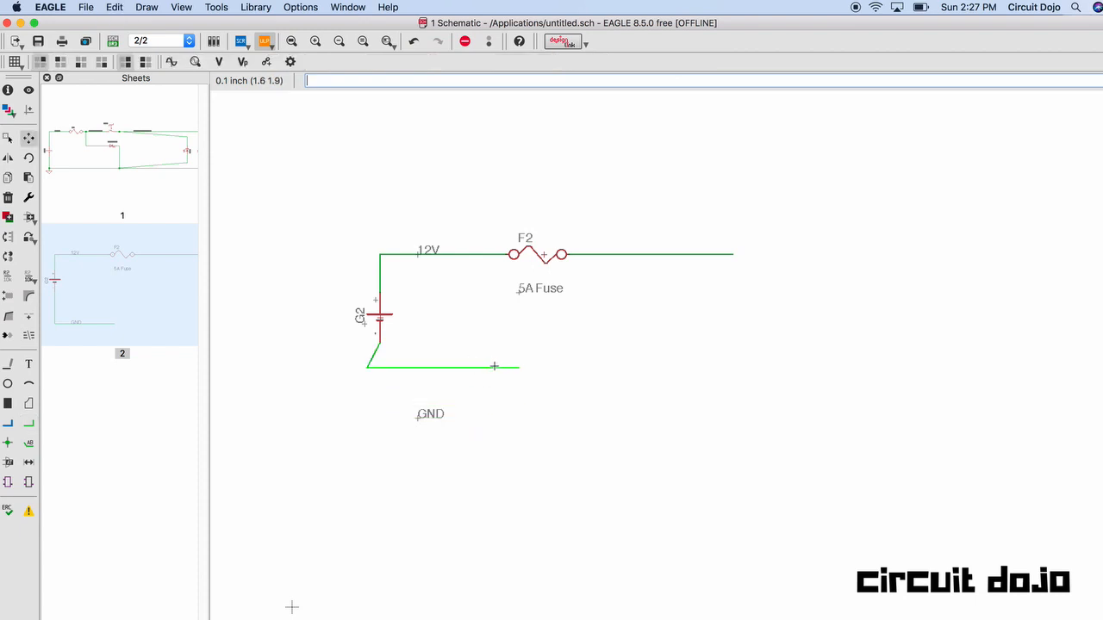
{"action": "key", "text": "super+z"}
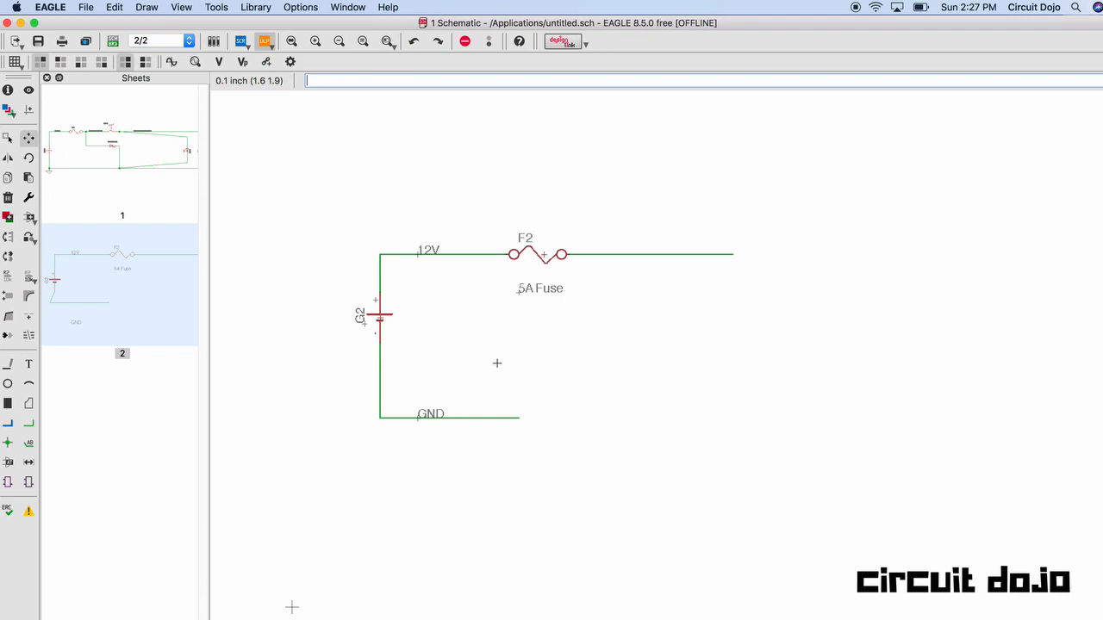
{"action": "key", "text": "super+shift+z"}
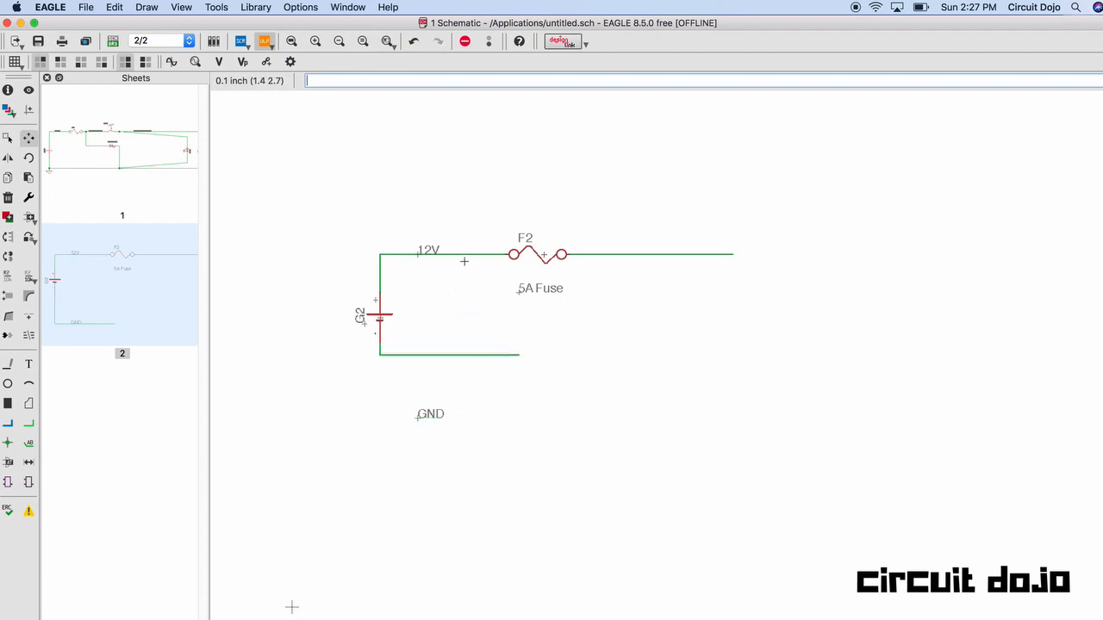
Step: Move the fuse and the 12V label in close to the battery, levelling the fuse's output net with them
{"action": "left_click", "coordinate": [463, 261]}
{"action": "left_click", "coordinate": [543, 256]}
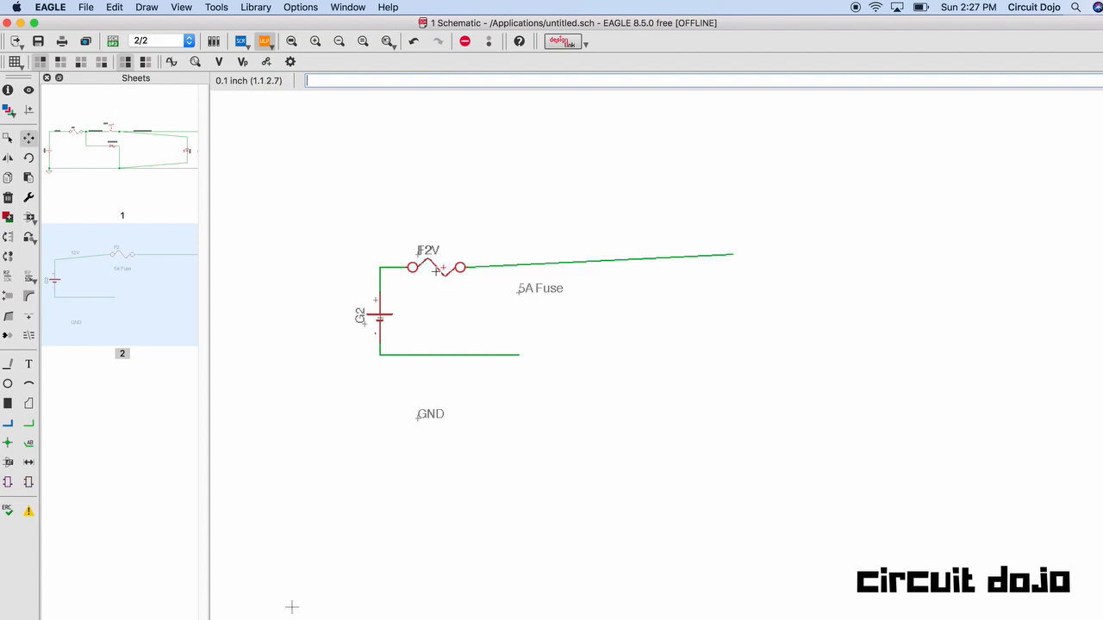
{"action": "left_click", "coordinate": [418, 253]}
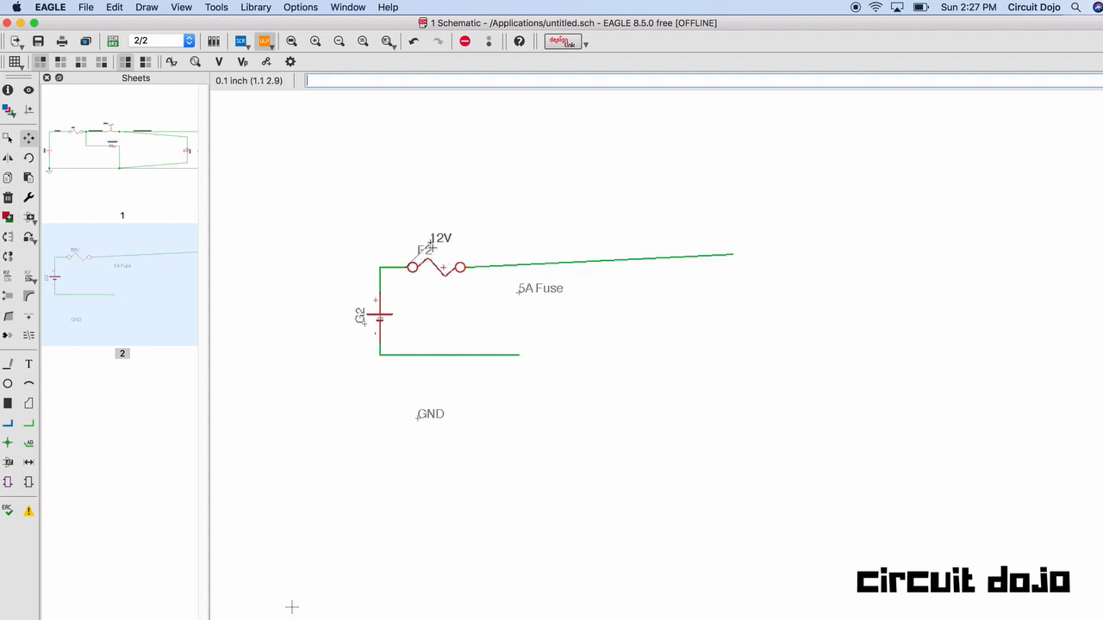
{"action": "left_click", "coordinate": [377, 264]}
{"action": "left_click", "coordinate": [736, 251]}
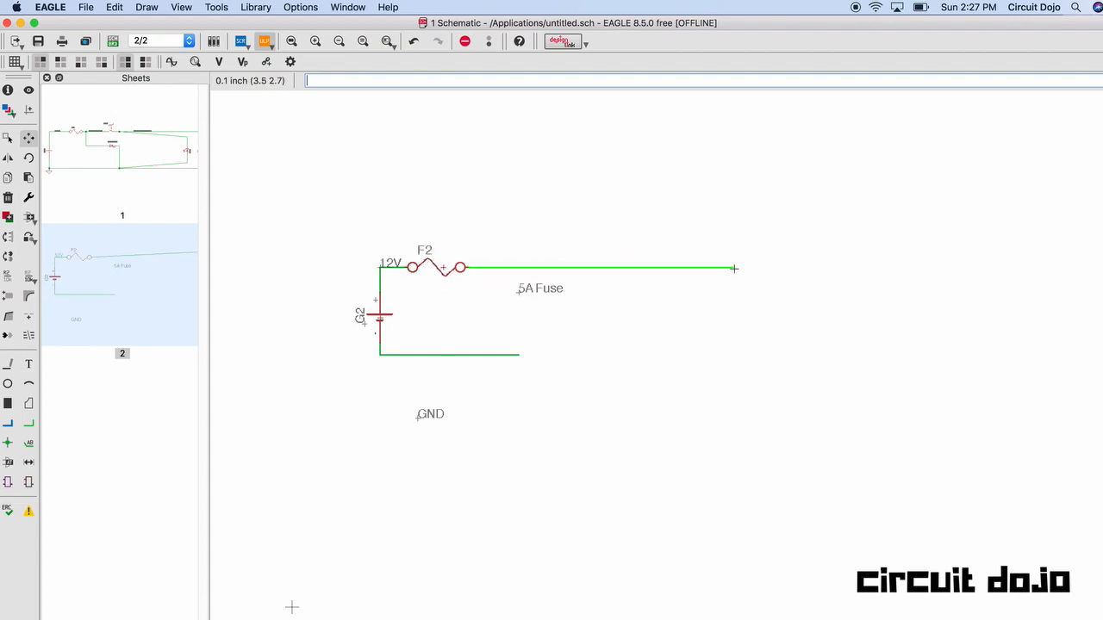
{"action": "left_click", "coordinate": [736, 267]}
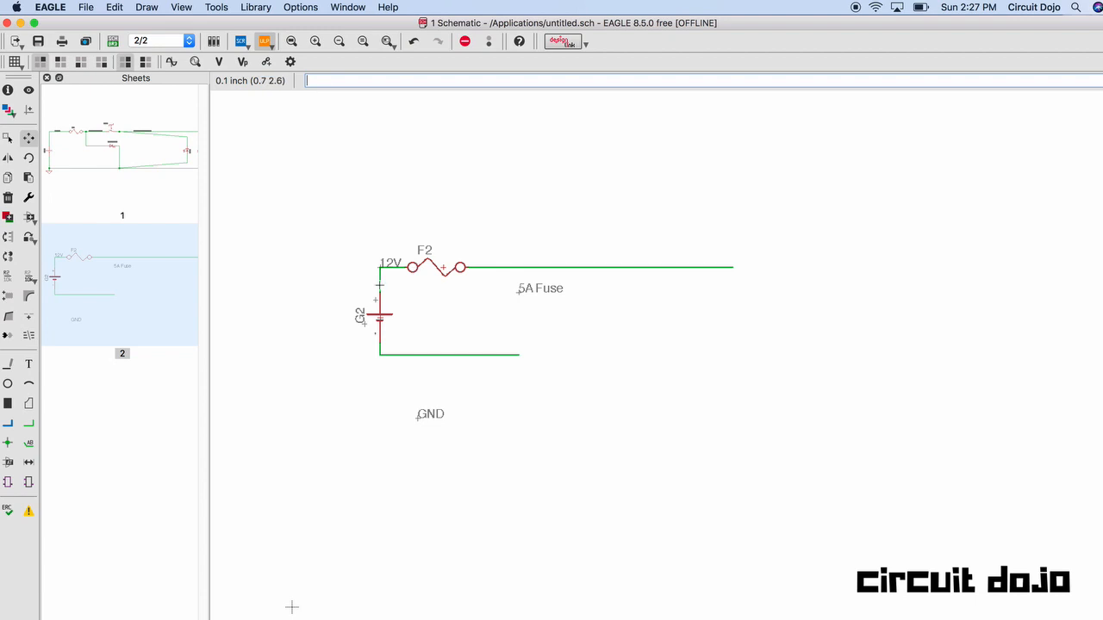
Step: Shorten the GND net to just past the fuse and extend it up and across, parallel beneath the fuse's output net
{"action": "left_click", "coordinate": [517, 354]}
{"action": "left_click", "coordinate": [480, 353]}
{"action": "left_click", "coordinate": [480, 354]}
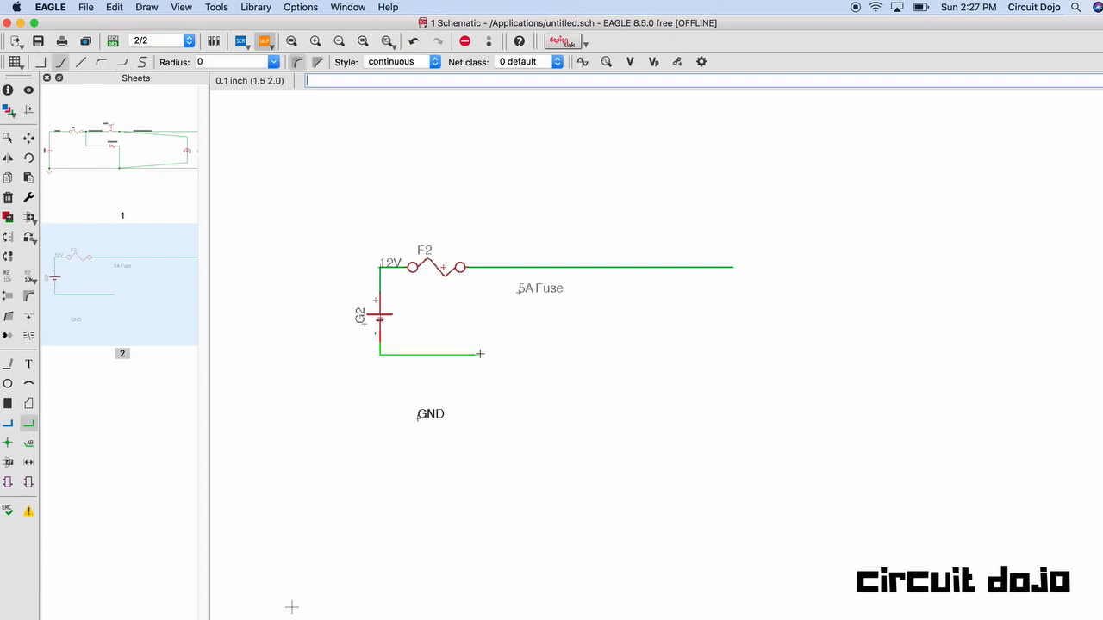
{"action": "double_click", "coordinate": [735, 281]}
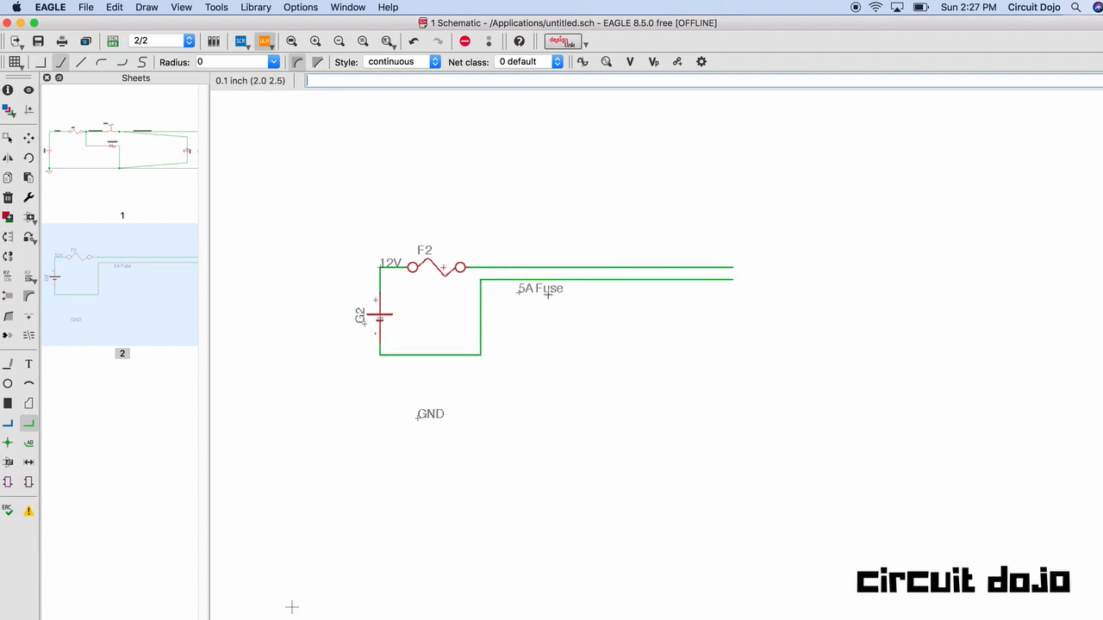
Step: Move the "5A Fuse" text beneath the fuse and the GND label onto the lower net segment
{"action": "left_click", "coordinate": [537, 292]}
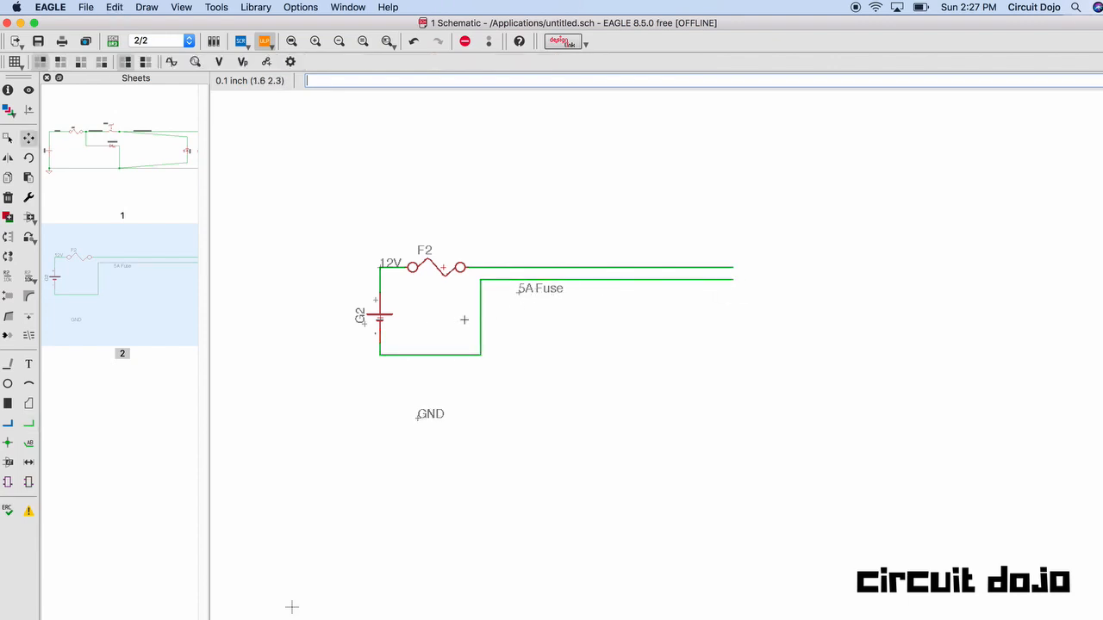
{"action": "left_click", "coordinate": [520, 290]}
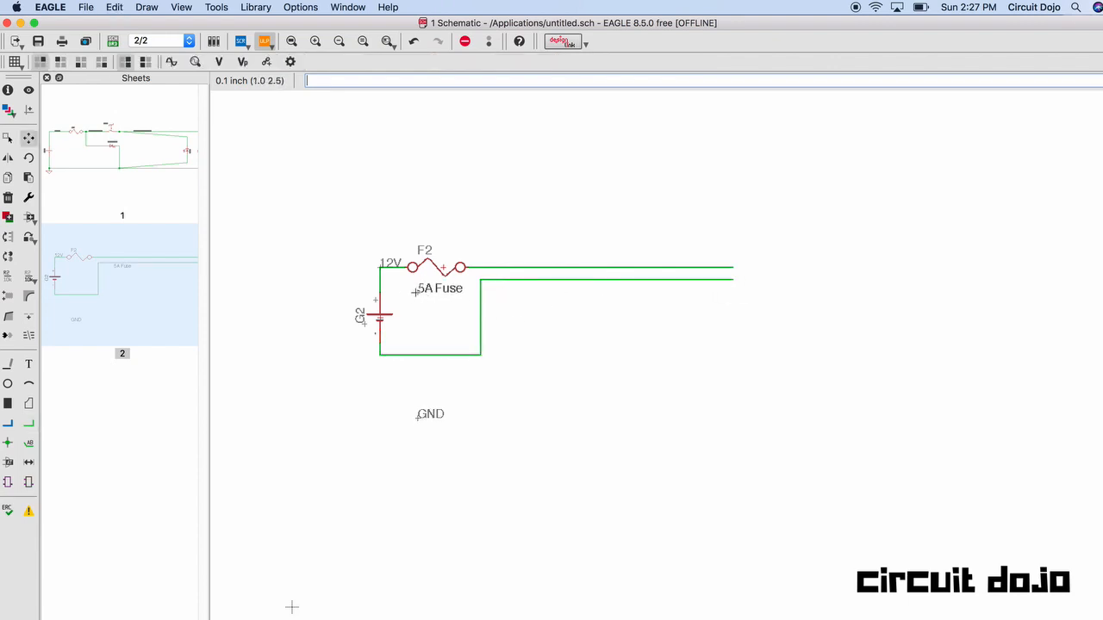
{"action": "left_click", "coordinate": [405, 291]}
{"action": "left_click", "coordinate": [419, 417]}
{"action": "left_click", "coordinate": [418, 354]}
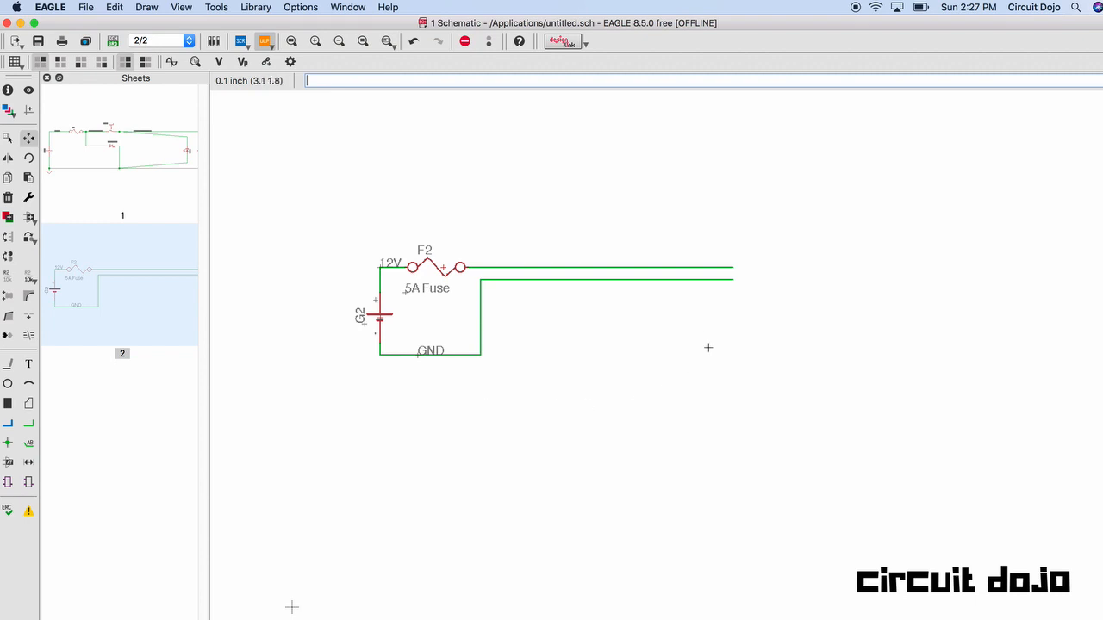
Step: Examine which keyboard shortcuts are assigned to commands such as Move and Net
{"action": "type", "text": "move"}
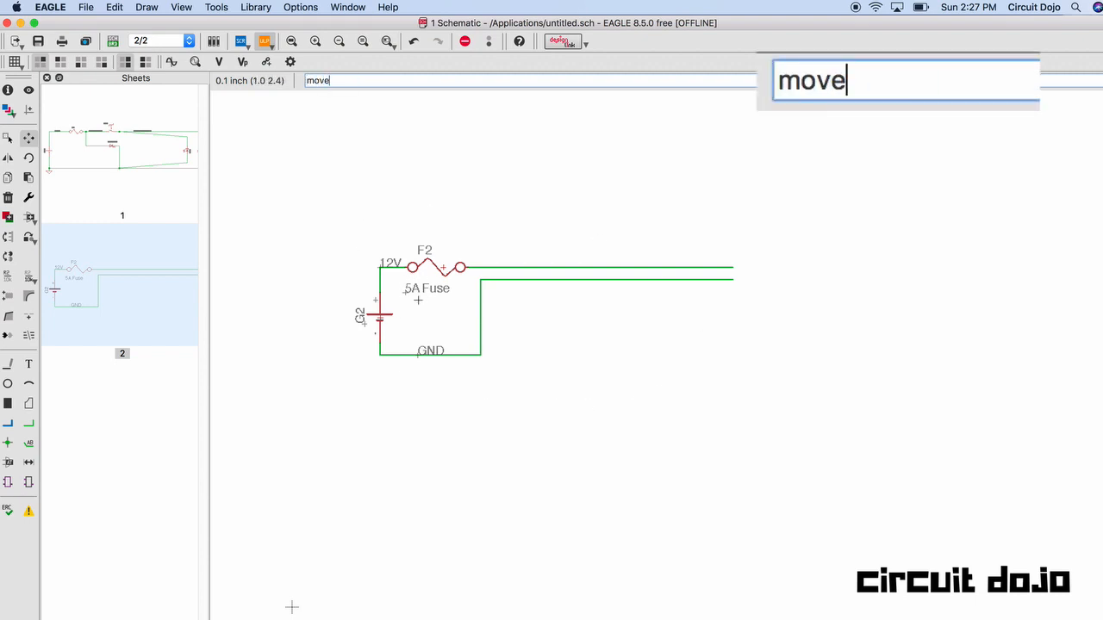
{"action": "key", "text": "Return"}
{"action": "left_click", "coordinate": [311, 8]}
{"action": "mouse_move", "coordinate": [348, 8]}
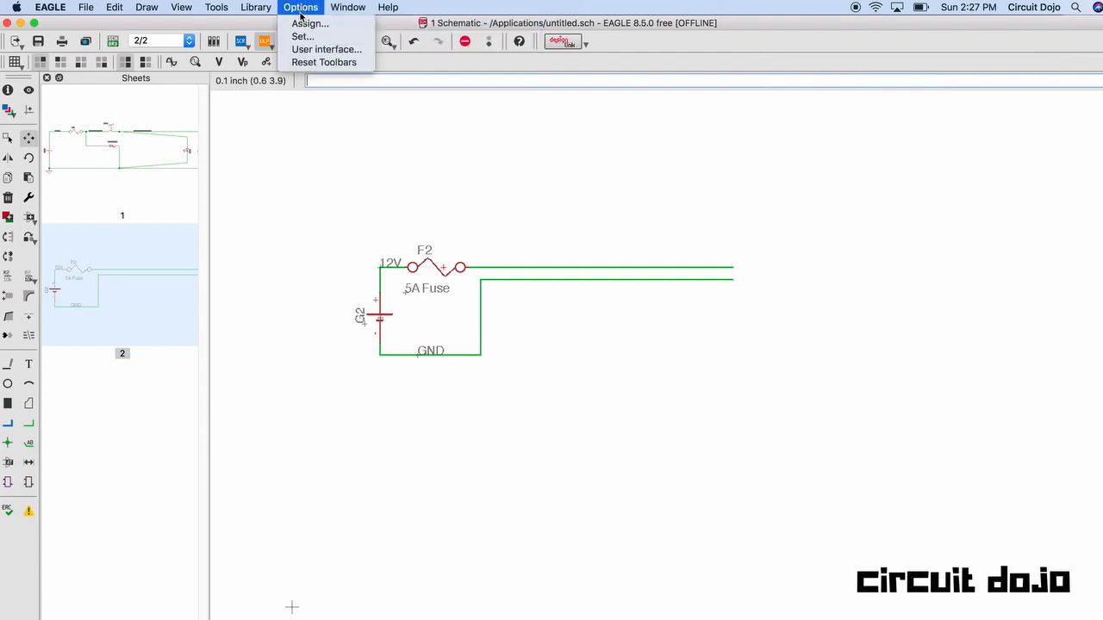
{"action": "left_click", "coordinate": [303, 24]}
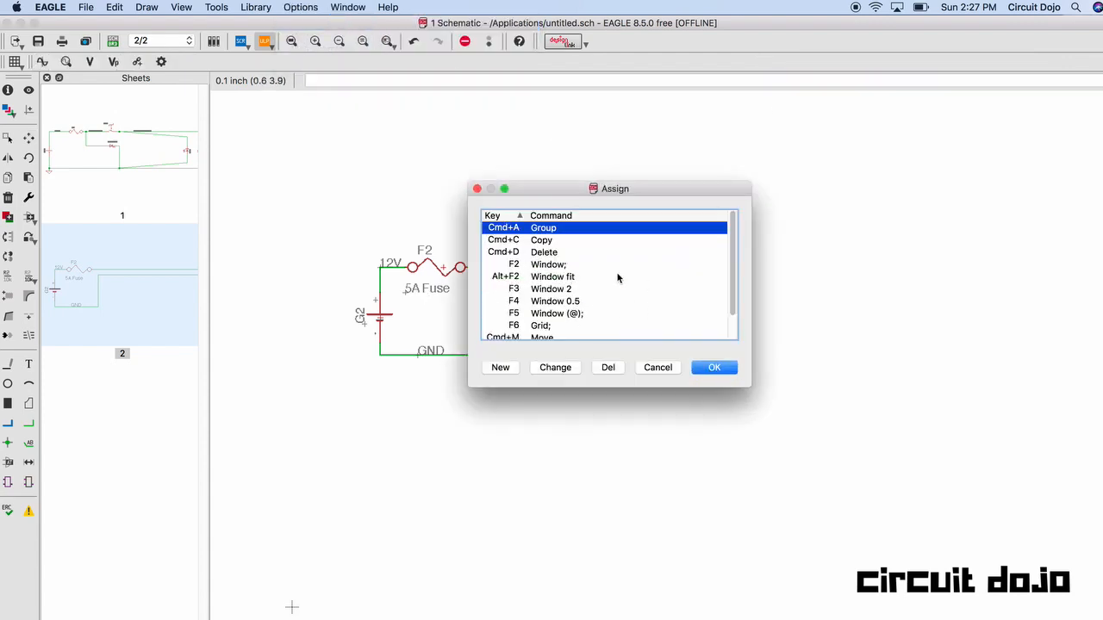
{"action": "left_click_drag", "start_coordinate": [750, 386], "coordinate": [762, 434]}
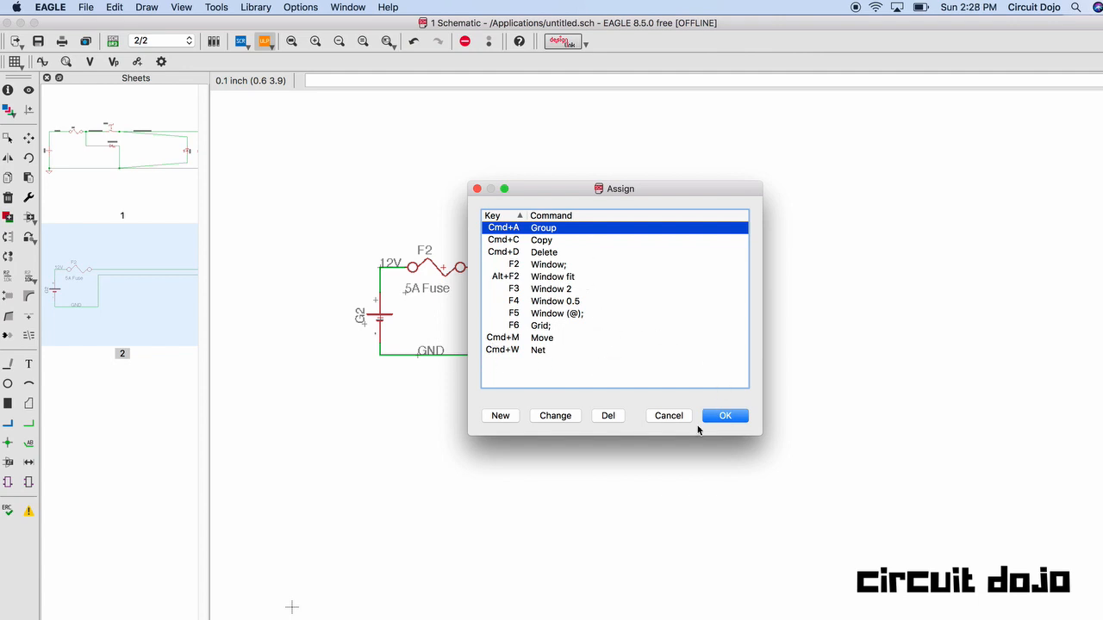
{"action": "left_click", "coordinate": [477, 191]}
{"action": "key", "text": "super+m"}
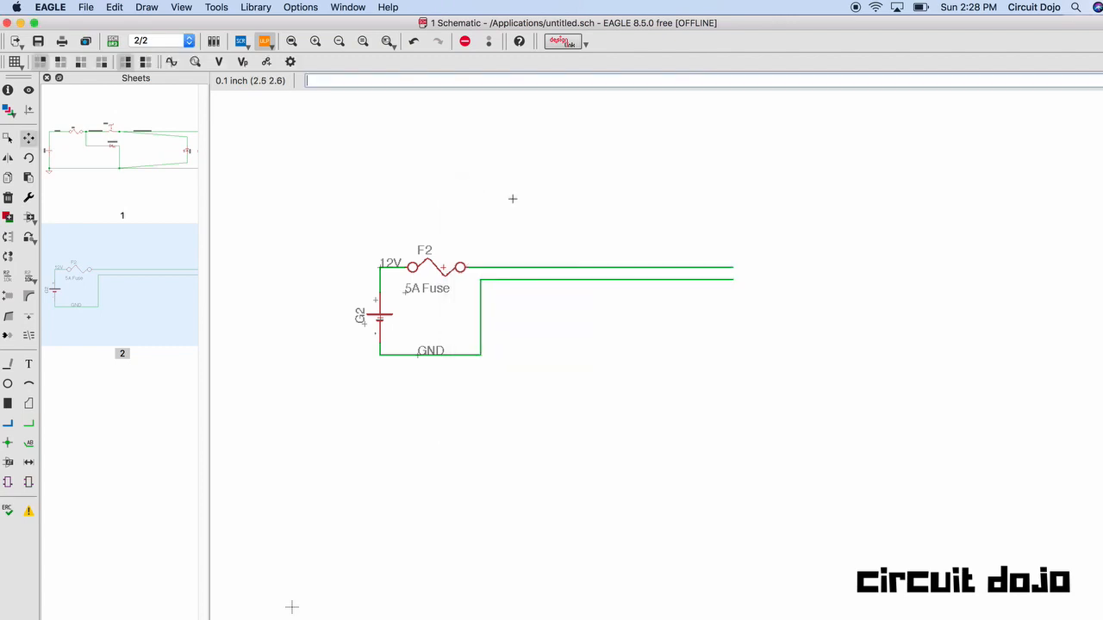
Step: Name the fuse's output net 12V_FUSE and accept the proposed connection
{"action": "type", "text": "name"}
{"action": "key", "text": "Return"}
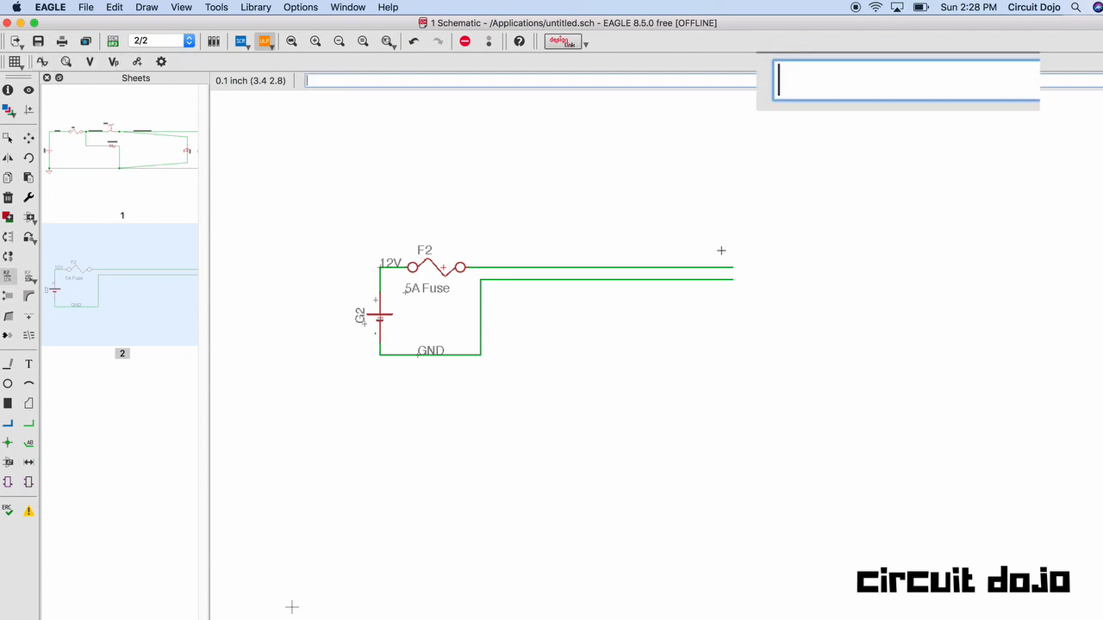
{"action": "left_click", "coordinate": [501, 269]}
{"action": "key", "text": "BackSpace"}
{"action": "type", "text": "12V"}
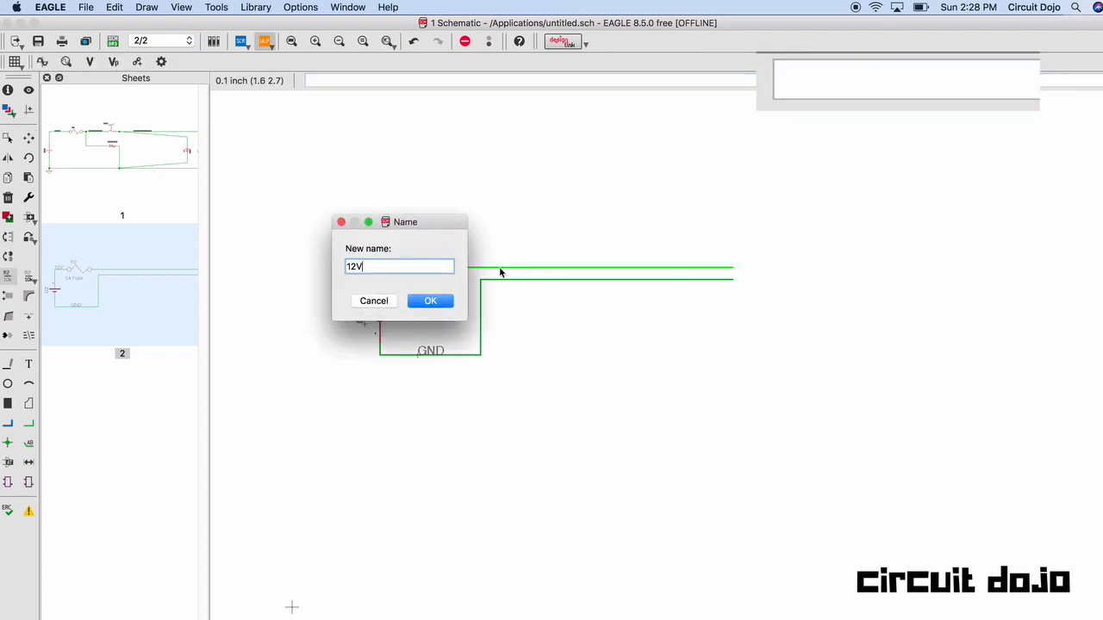
{"action": "type", "text": "_FUSE"}
{"action": "key", "text": "Return"}
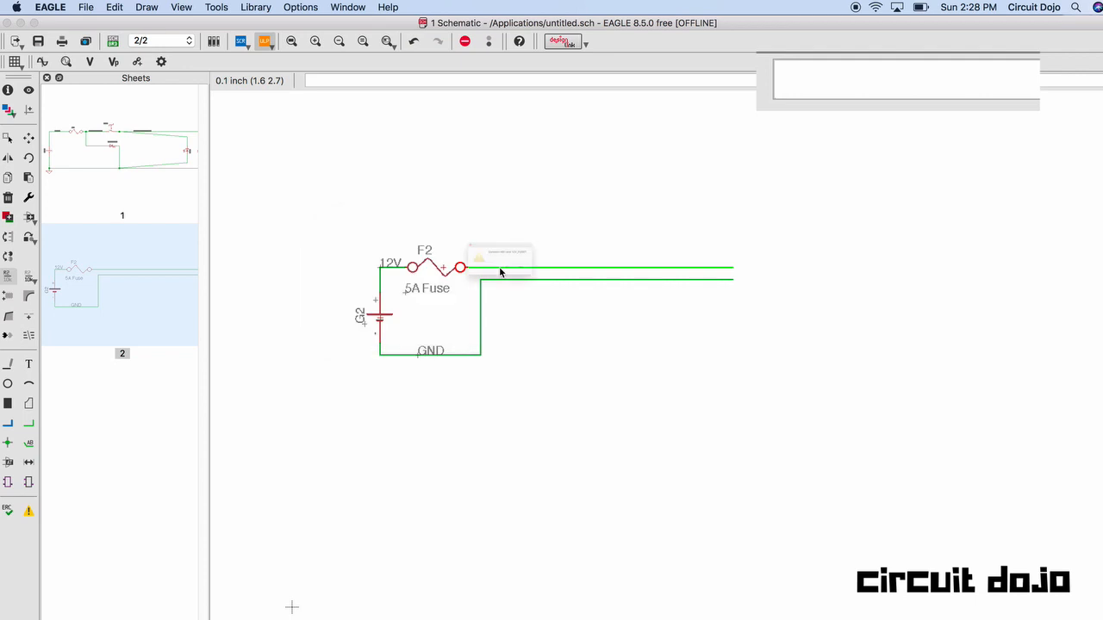
{"action": "key", "text": "Return"}
Step: Place a 12V_FUSE net label on the fuse's output net just past the fuse
{"action": "type", "text": "label"}
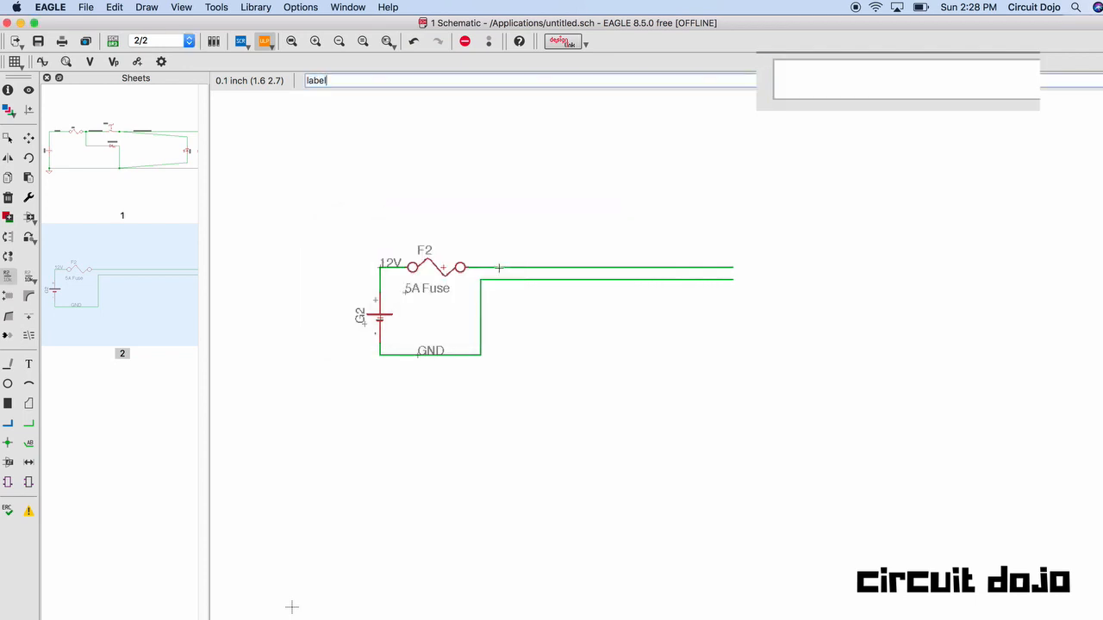
{"action": "key", "text": "Return"}
{"action": "left_click", "coordinate": [497, 268]}
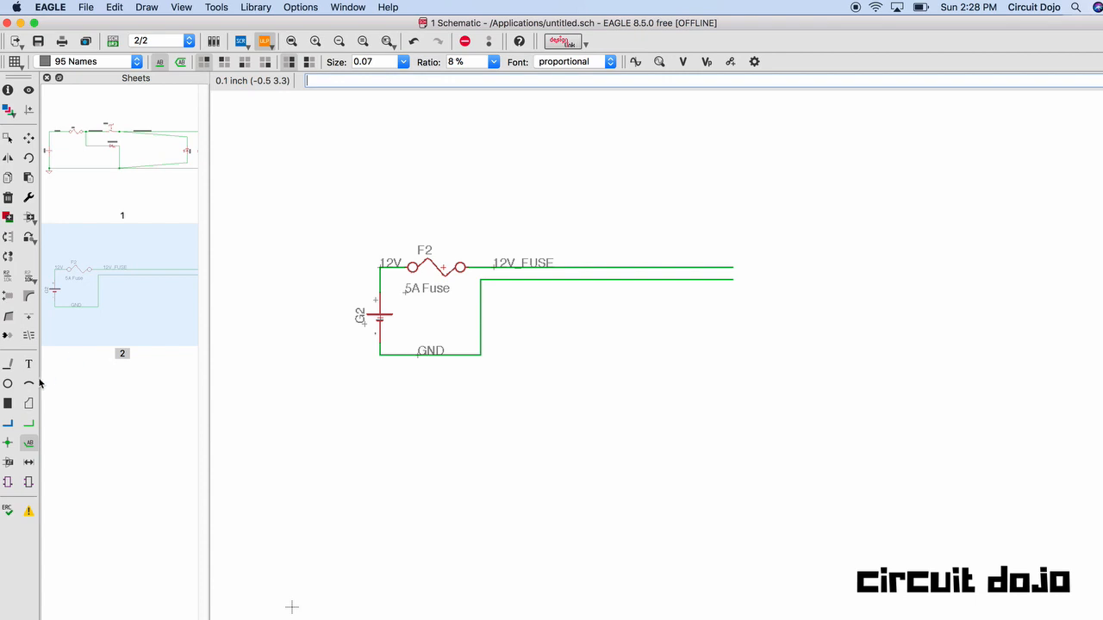
Step: Draw a vertical divider line on layer 97 Info across both parallel nets, a little past the 12V_FUSE label
{"action": "left_click", "coordinate": [8, 367]}
{"action": "left_click", "coordinate": [606, 229]}
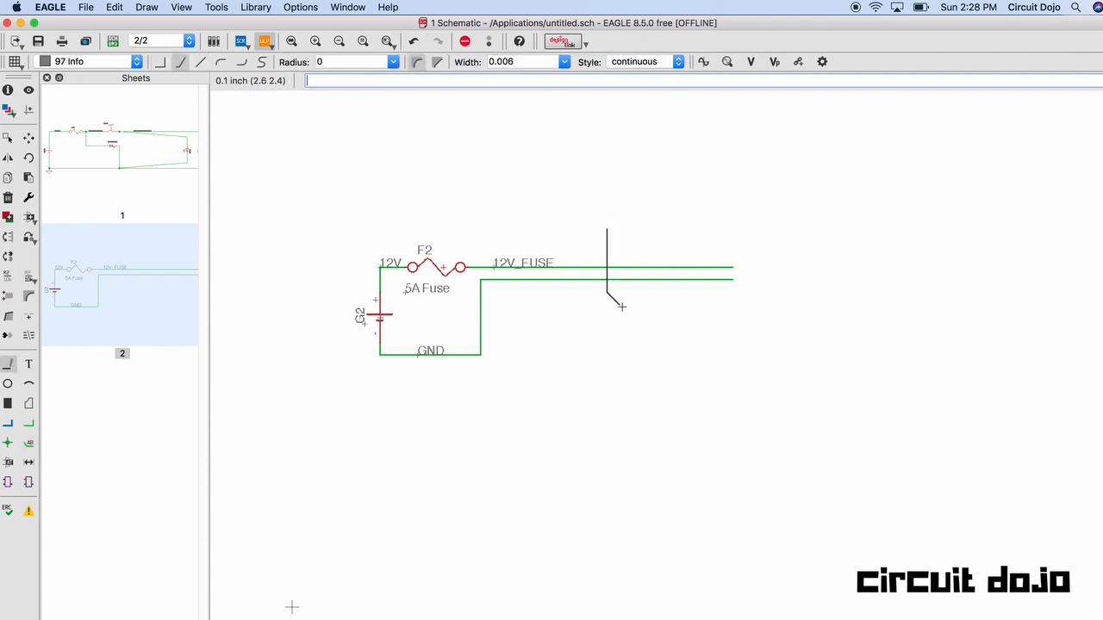
{"action": "double_click", "coordinate": [607, 367]}
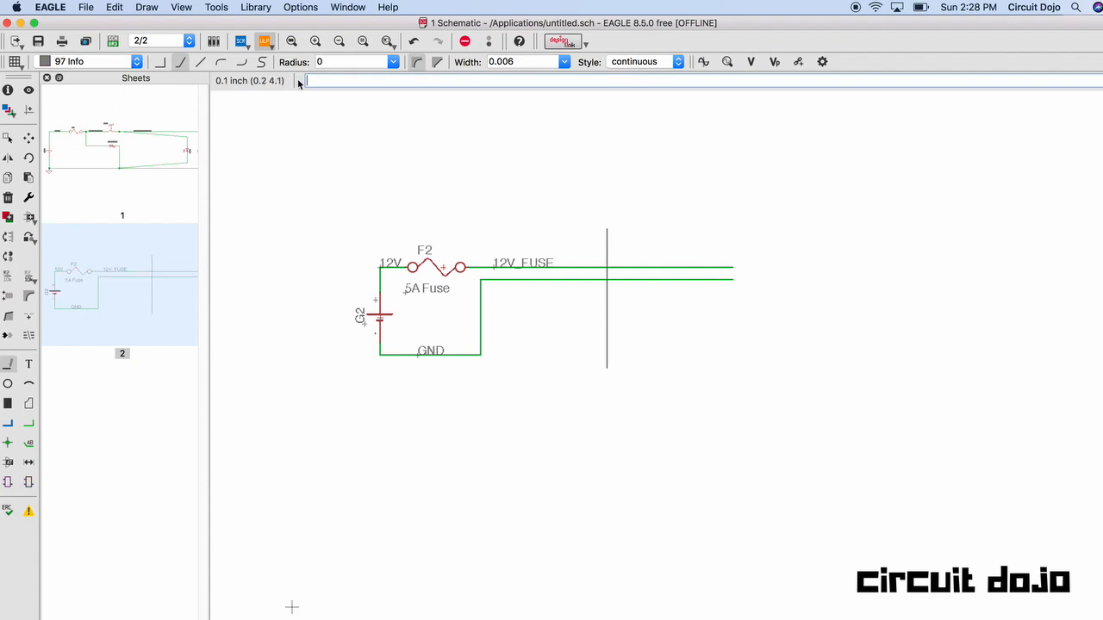
Step: Add the text "Inside" above the nets, on the far side of the divider line from the battery
{"action": "type", "text": "nte"}
{"action": "key", "text": "BackSpace"}
{"action": "key", "text": "BackSpace"}
{"action": "key", "text": "BackSpace"}
{"action": "type", "text": "text"}
{"action": "key", "text": "Return"}
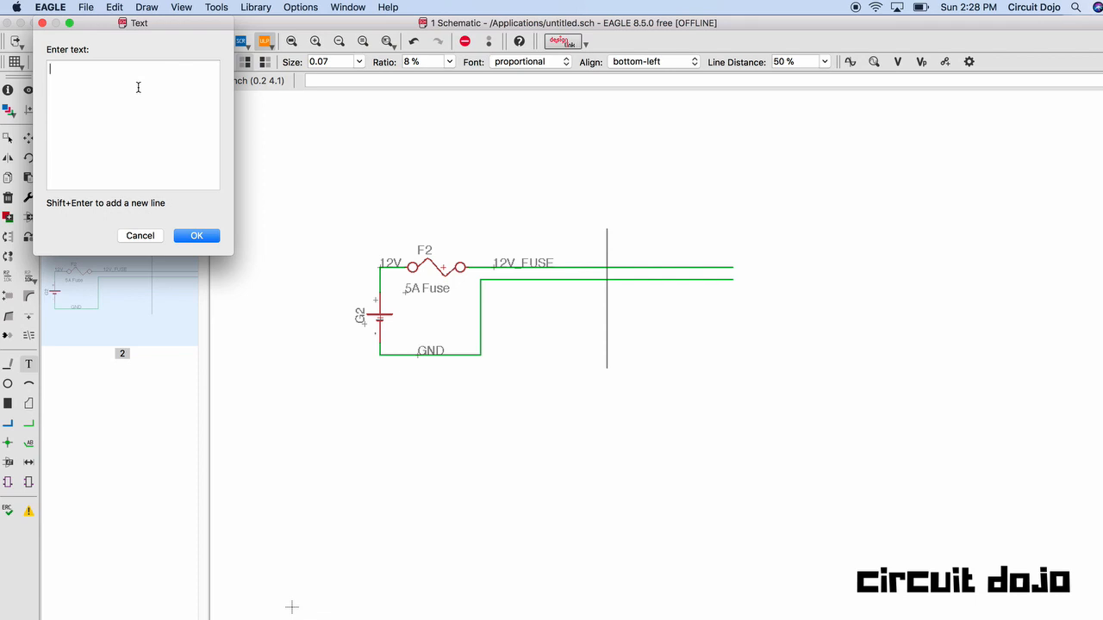
{"action": "type", "text": "e"}
{"action": "key", "text": "Return"}
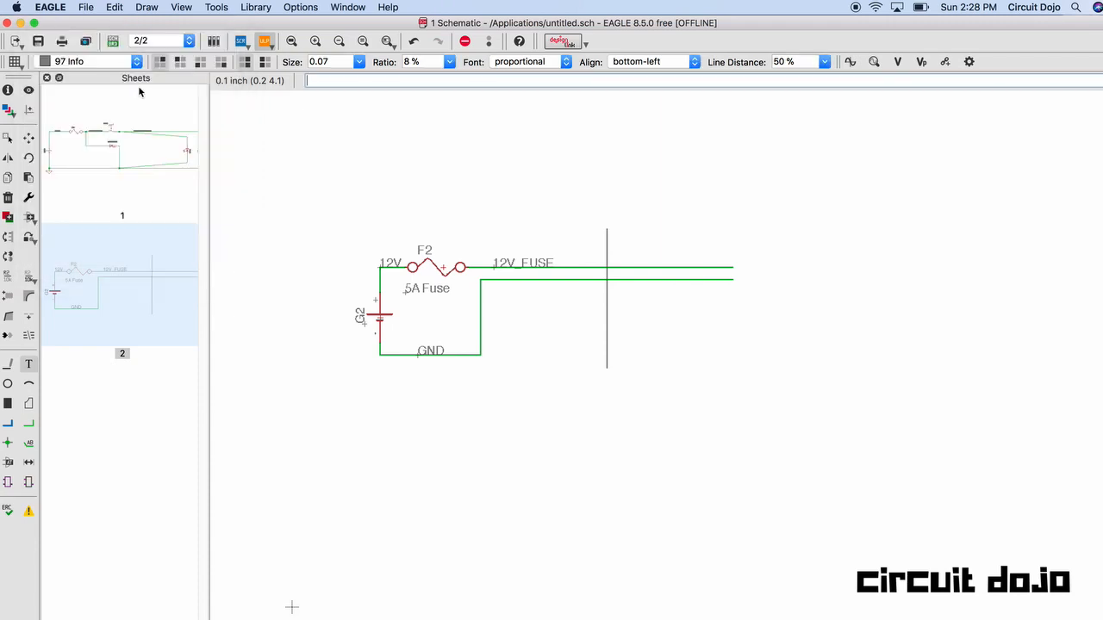
{"action": "left_click", "coordinate": [669, 216]}
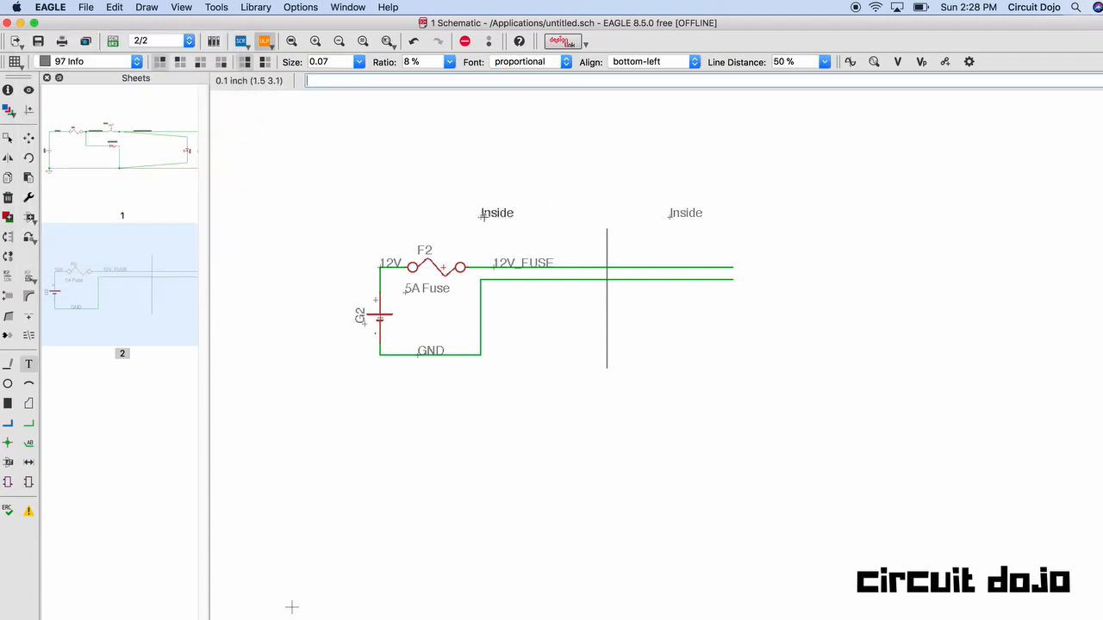
Step: Add the text "Engine Bay" above the fuse, on the battery side of the divider line
{"action": "key", "text": "Escape"}
{"action": "type", "text": "Engine Bay"}
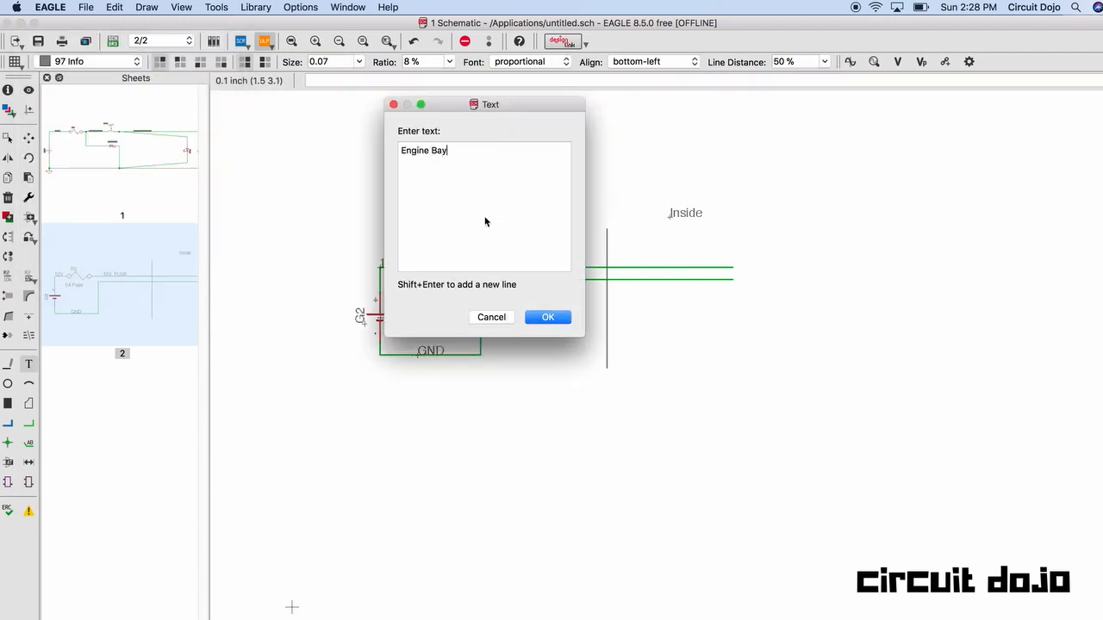
{"action": "key", "text": "Return"}
{"action": "left_click", "coordinate": [455, 214]}
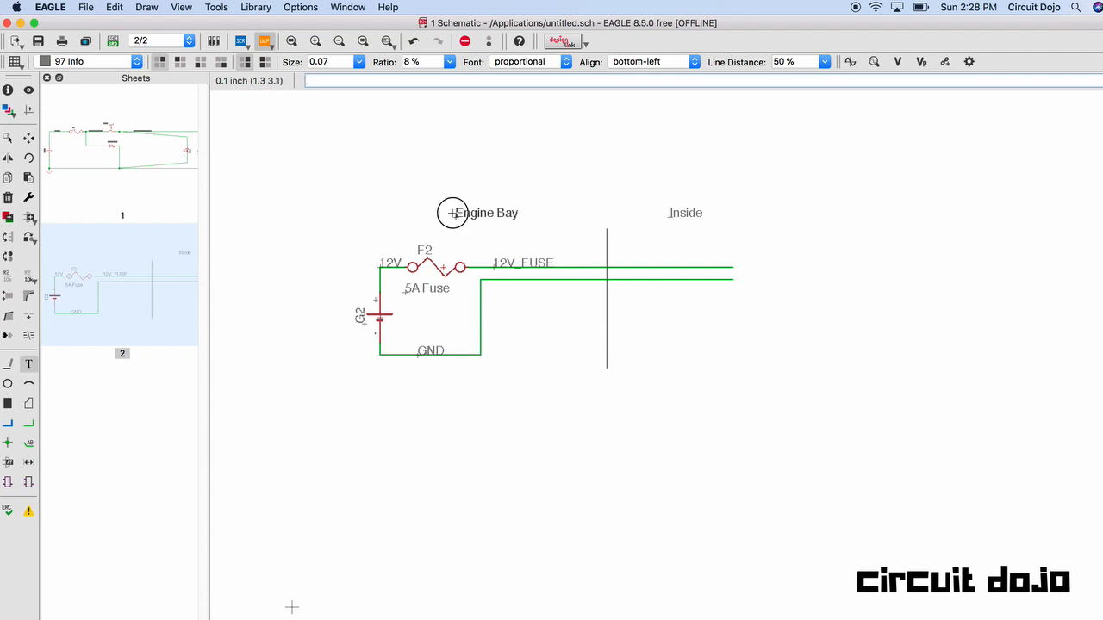
{"action": "key", "text": "Escape"}
{"action": "key", "text": "Escape"}
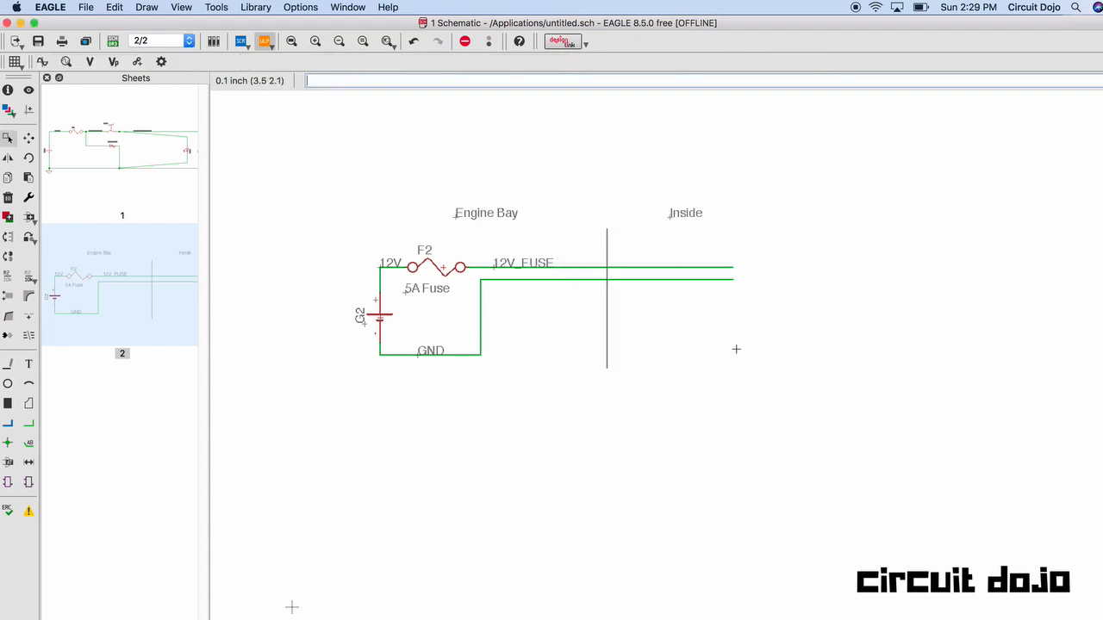
Step: Search the part library for "switch led" and pick the MARQ6425 DIL switch with LED for placement
{"action": "middle_click_drag", "start_coordinate": [788, 315], "coordinate": [681, 322]}
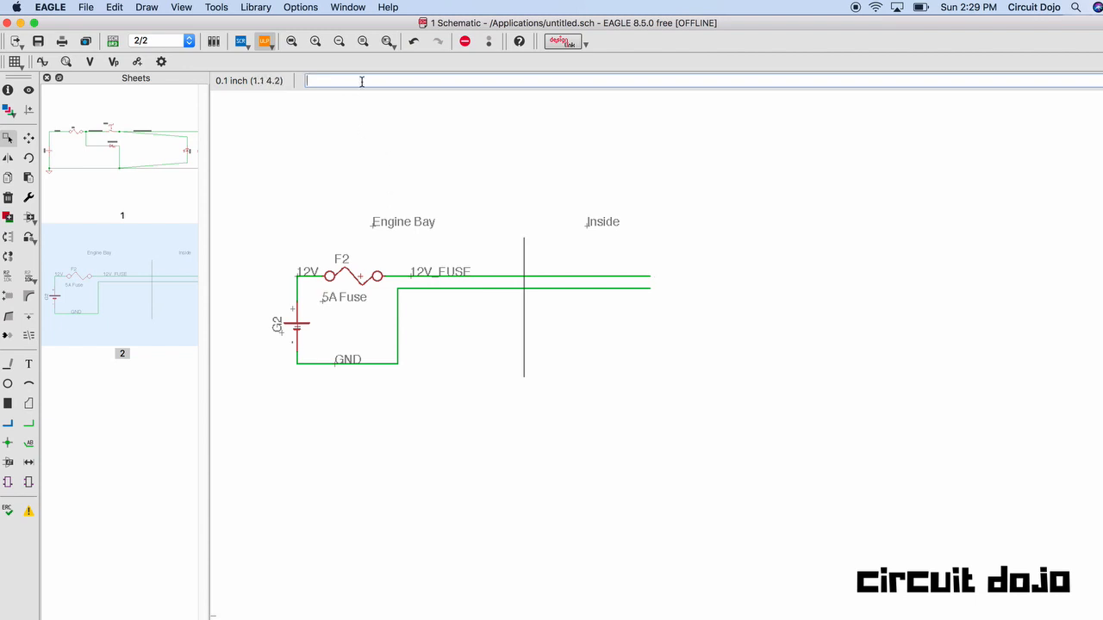
{"action": "type", "text": "add"}
{"action": "key", "text": "Return"}
{"action": "left_click_drag", "start_coordinate": [219, 414], "coordinate": [145, 398]}
{"action": "type", "text": "switch led"}
{"action": "key", "text": "Return"}
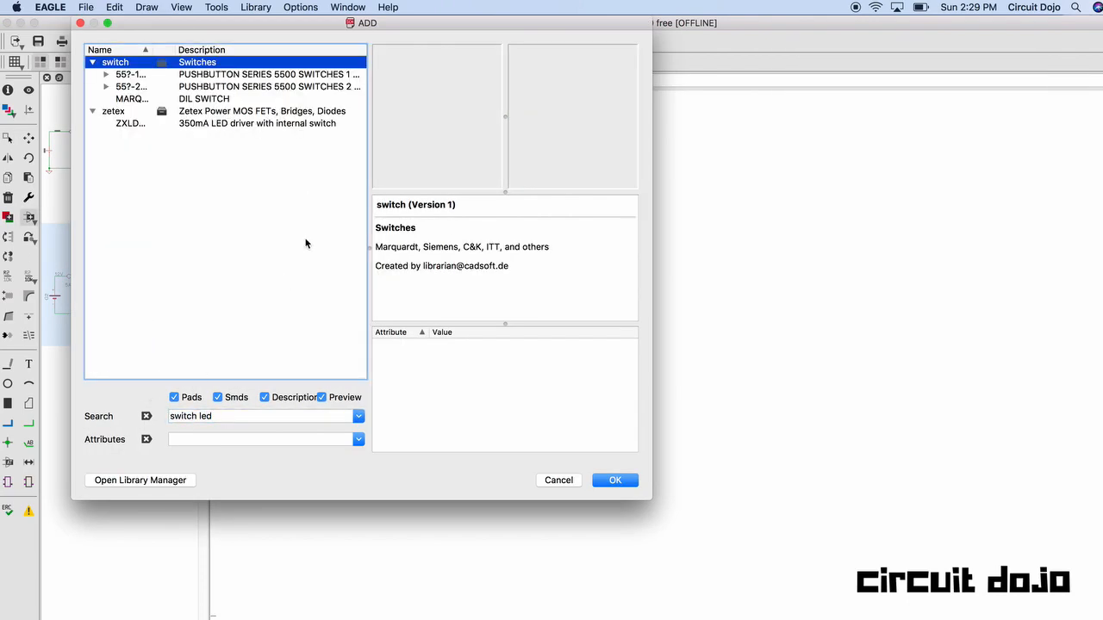
{"action": "left_click", "coordinate": [303, 75]}
{"action": "left_click", "coordinate": [297, 87]}
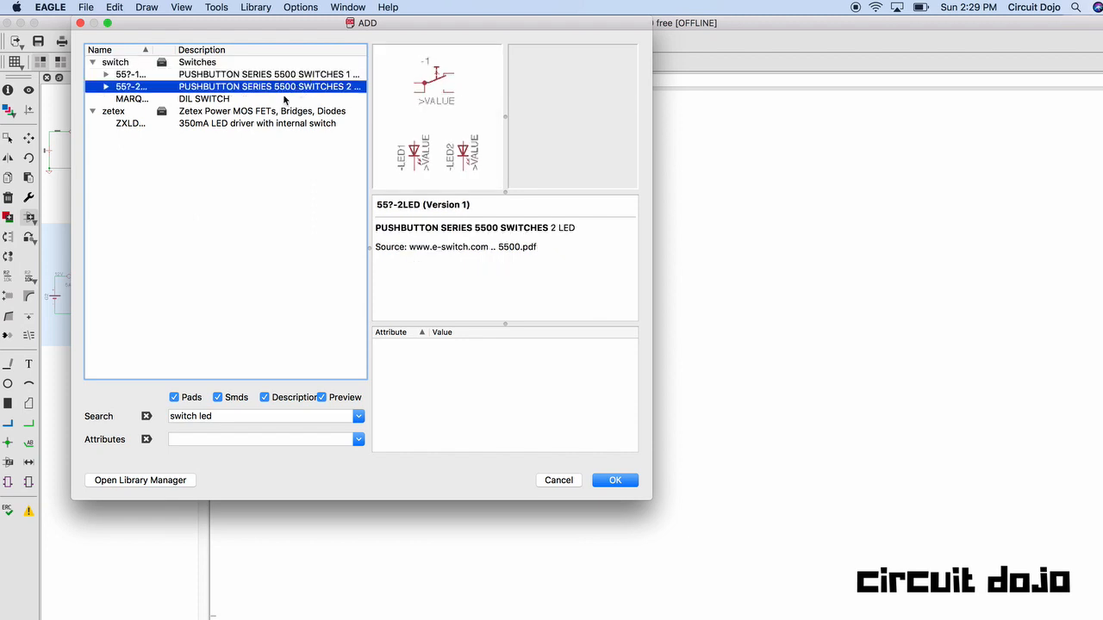
{"action": "left_click", "coordinate": [275, 99]}
{"action": "double_click", "coordinate": [282, 102]}
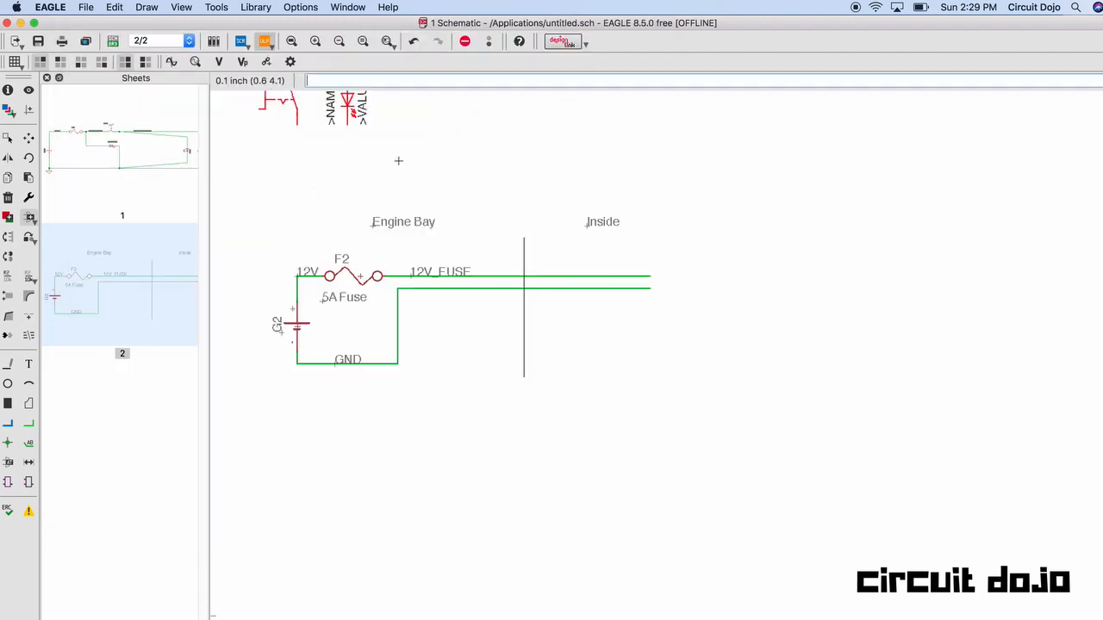
Step: Rotate the switch horizontal and place it past the end of the 12V_FUSE net with its contacts in line
{"action": "right_click", "coordinate": [715, 295]}
{"action": "right_click", "coordinate": [715, 295]}
{"action": "right_click", "coordinate": [715, 295]}
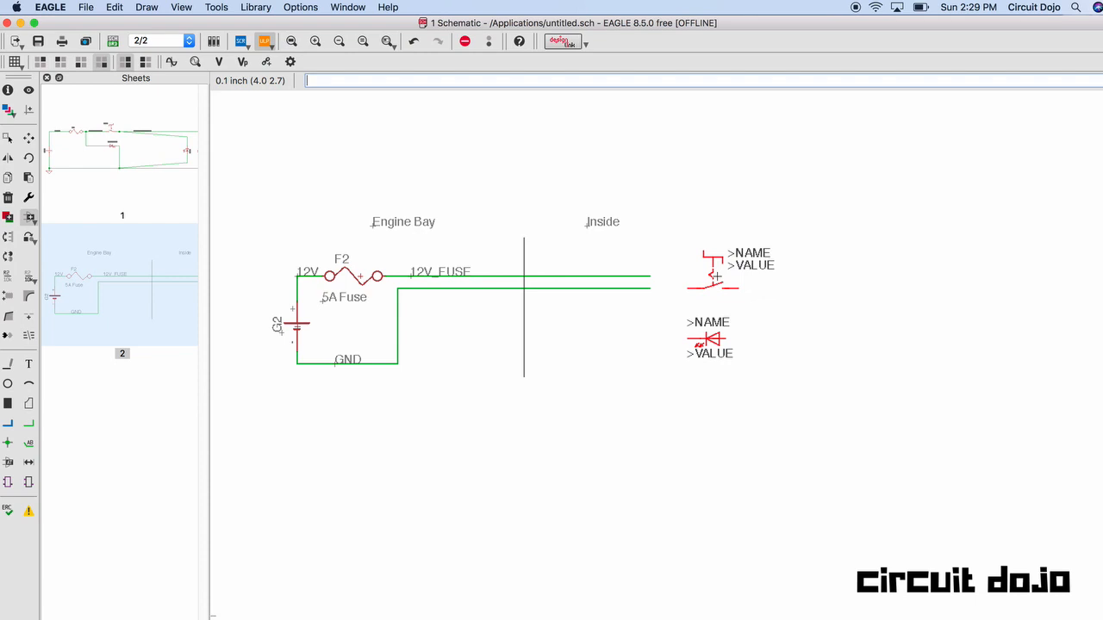
{"action": "left_click", "coordinate": [715, 256]}
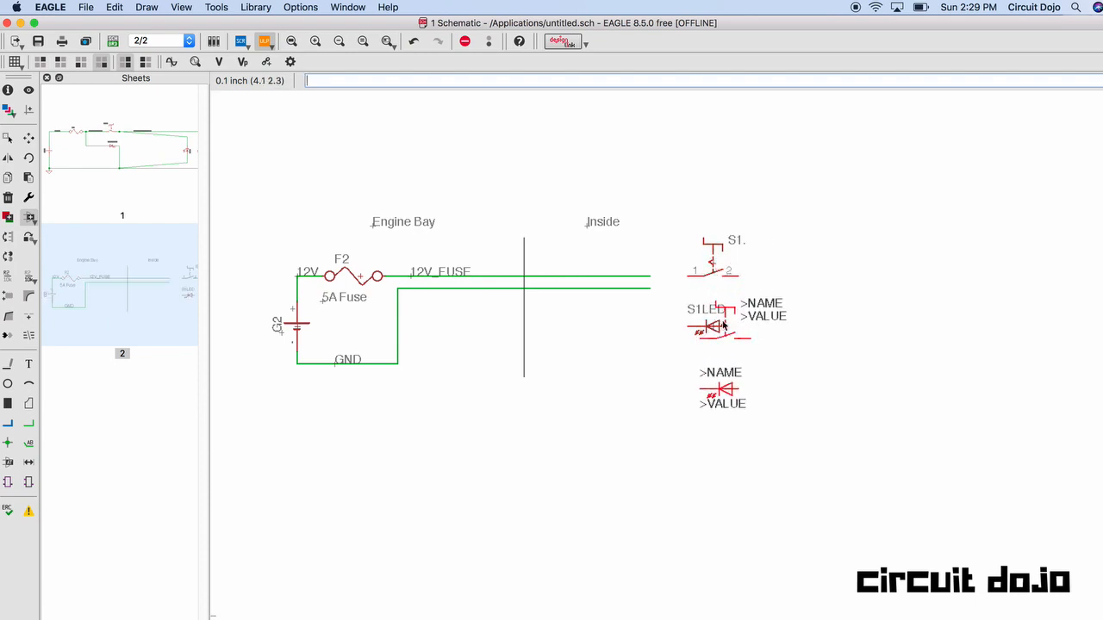
{"action": "key", "text": "Escape"}
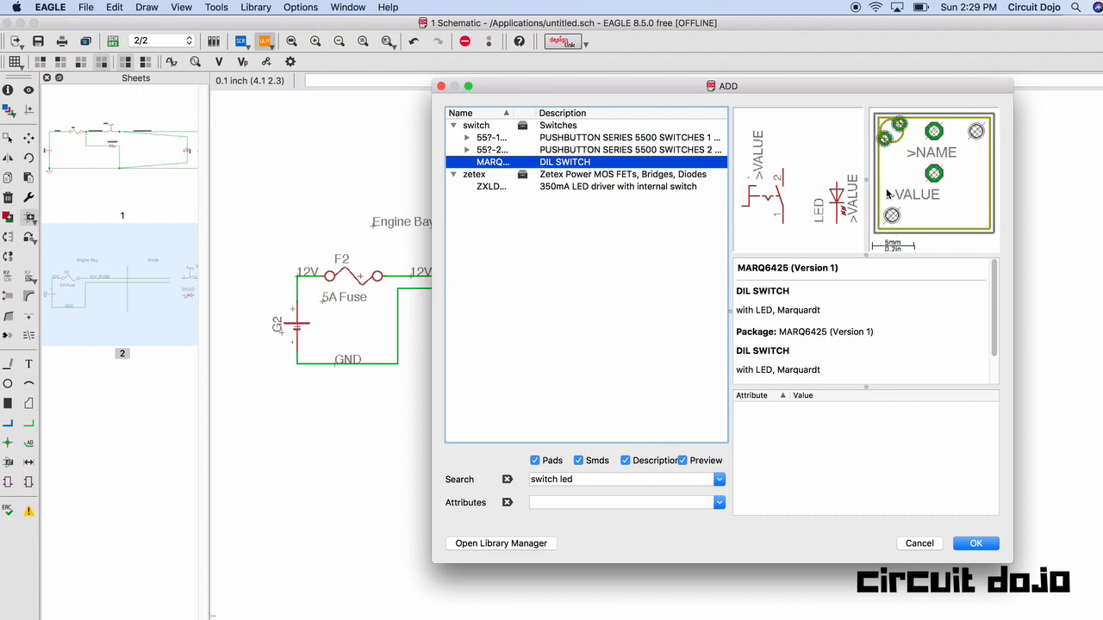
{"action": "key", "text": "Escape"}
Step: Wire the 12V_FUSE net to switch pin 1 and run a net straight outward from pin 2
{"action": "type", "text": "wire"}
{"action": "key", "text": "Return"}
{"action": "left_click", "coordinate": [652, 276]}
{"action": "left_click", "coordinate": [688, 277]}
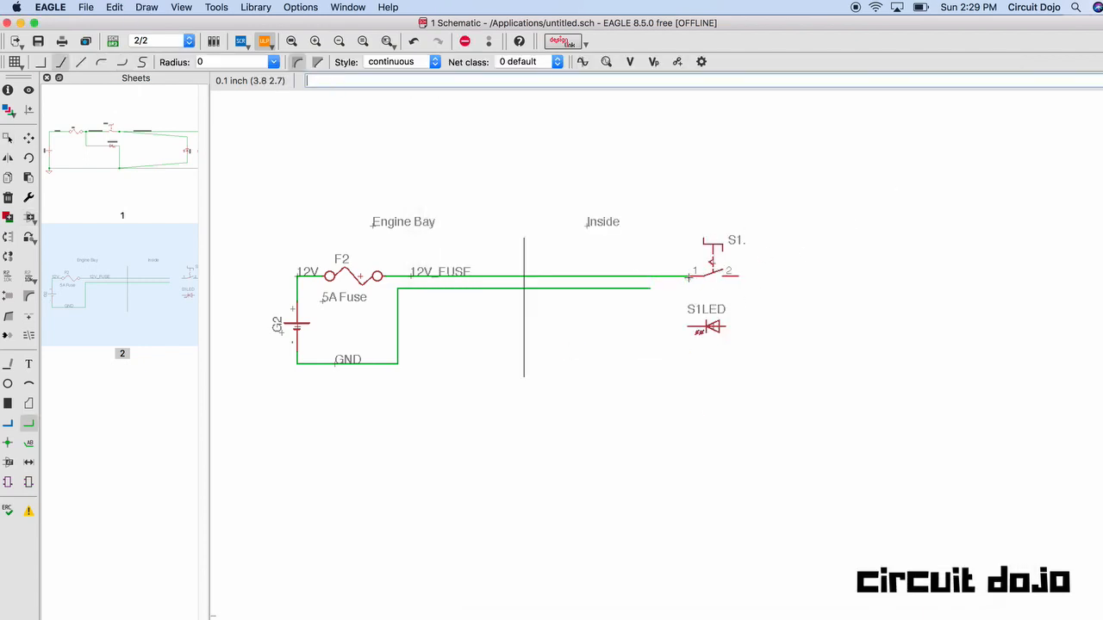
{"action": "left_click", "coordinate": [740, 276]}
{"action": "left_click", "coordinate": [826, 275]}
{"action": "key", "text": "Escape"}
{"action": "key", "text": "Escape"}
Step: Rotate the switch's LED by 180 degrees and position it directly beneath the switch contacts
{"action": "key", "text": "F7"}
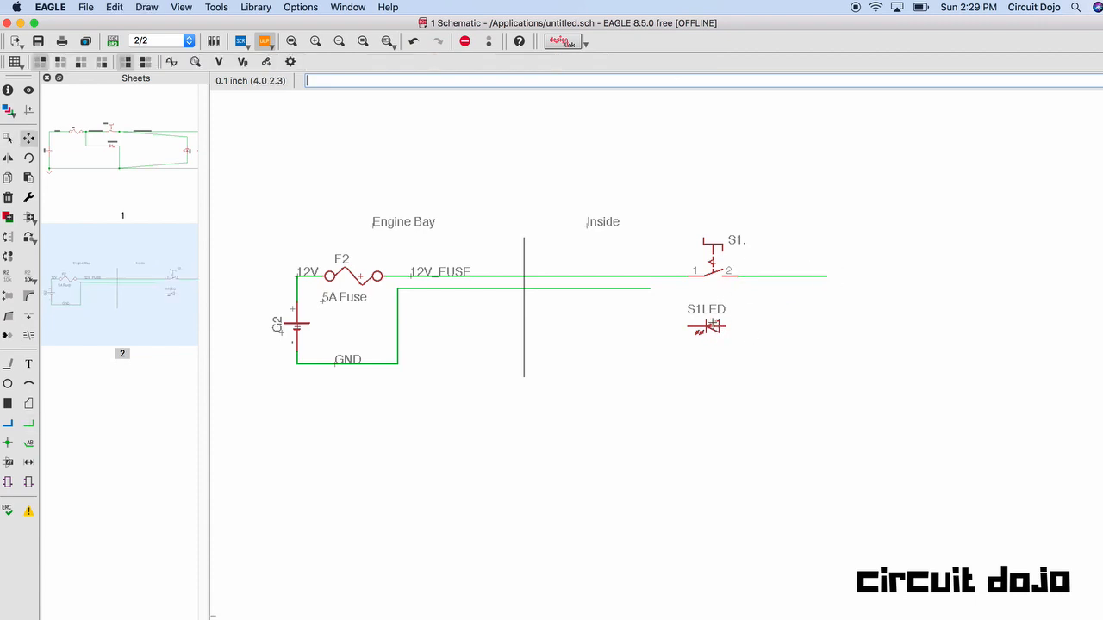
{"action": "left_click", "coordinate": [717, 329]}
{"action": "right_click", "coordinate": [722, 370]}
{"action": "right_click", "coordinate": [722, 369]}
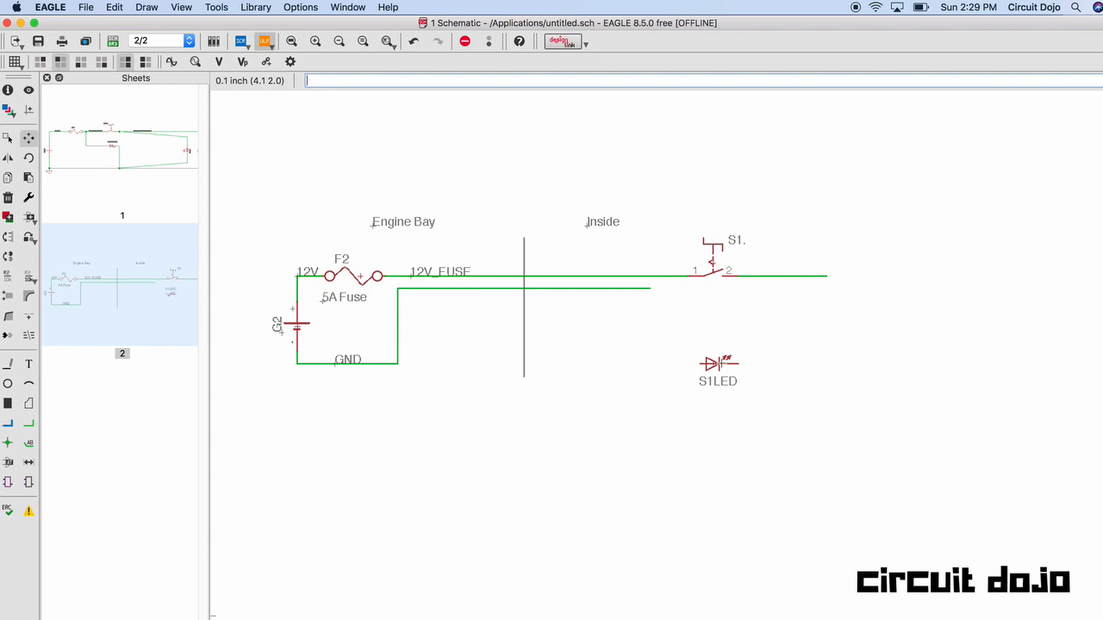
{"action": "key", "text": "F7"}
{"action": "left_click", "coordinate": [714, 364]}
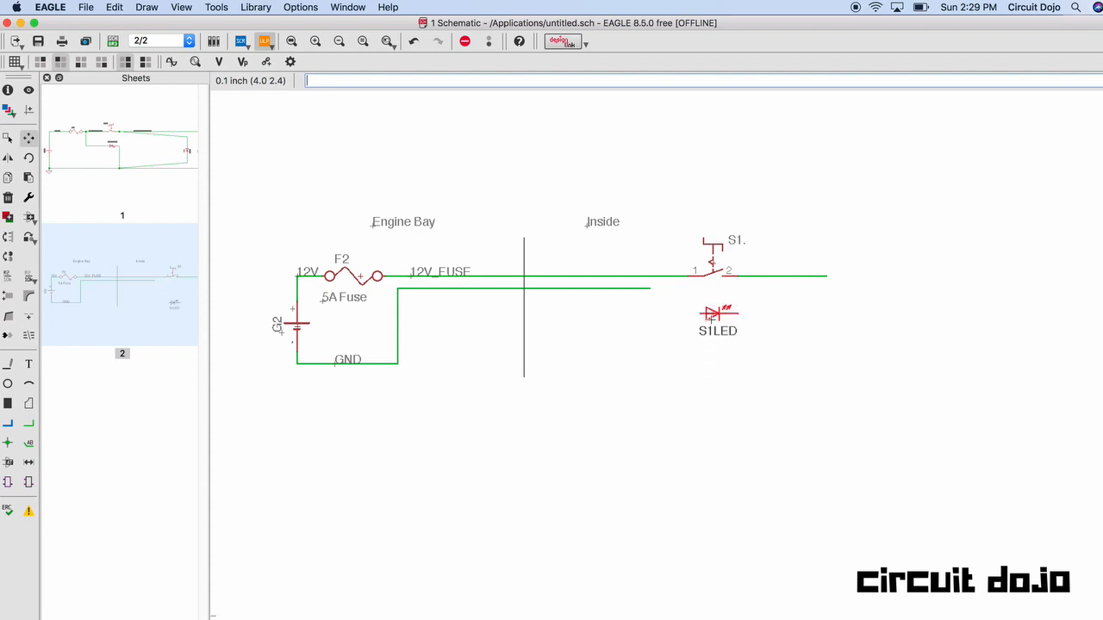
{"action": "left_click", "coordinate": [714, 314]}
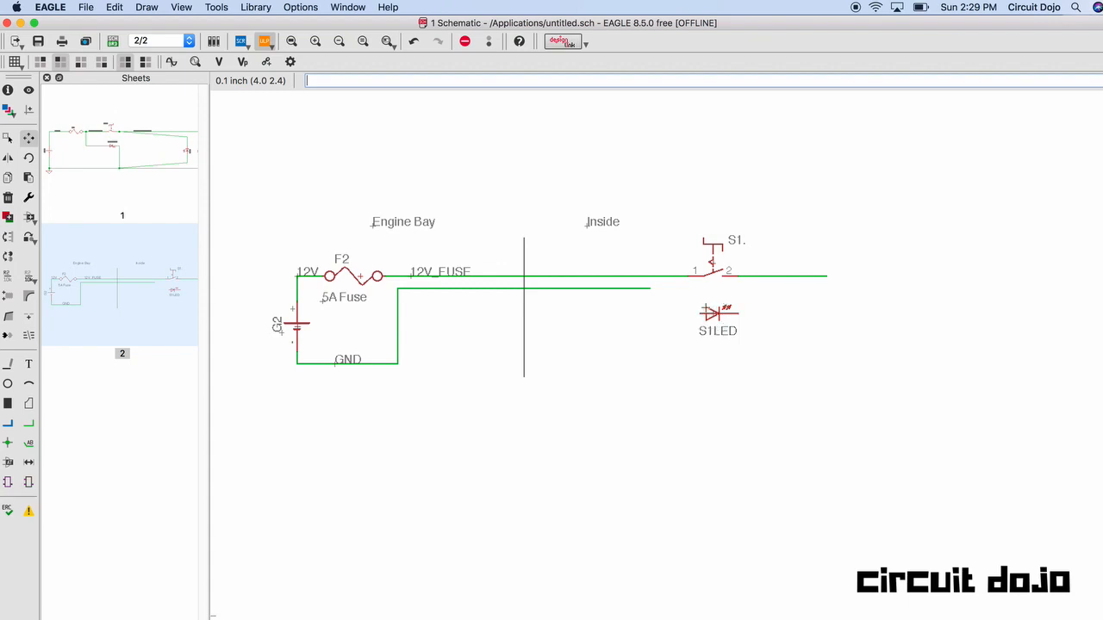
Step: Try wiring the LED's anode to the 12V_FUSE net ahead of the switch
{"action": "key", "text": "n"}
{"action": "left_click", "coordinate": [674, 276]}
{"action": "left_click", "coordinate": [674, 314]}
{"action": "left_click", "coordinate": [700, 313]}
{"action": "left_click", "coordinate": [738, 314]}
Step: Delete the net segments between the 12V_FUSE net and the LED's anode
{"action": "key", "text": "Delete"}
{"action": "left_click", "coordinate": [677, 297]}
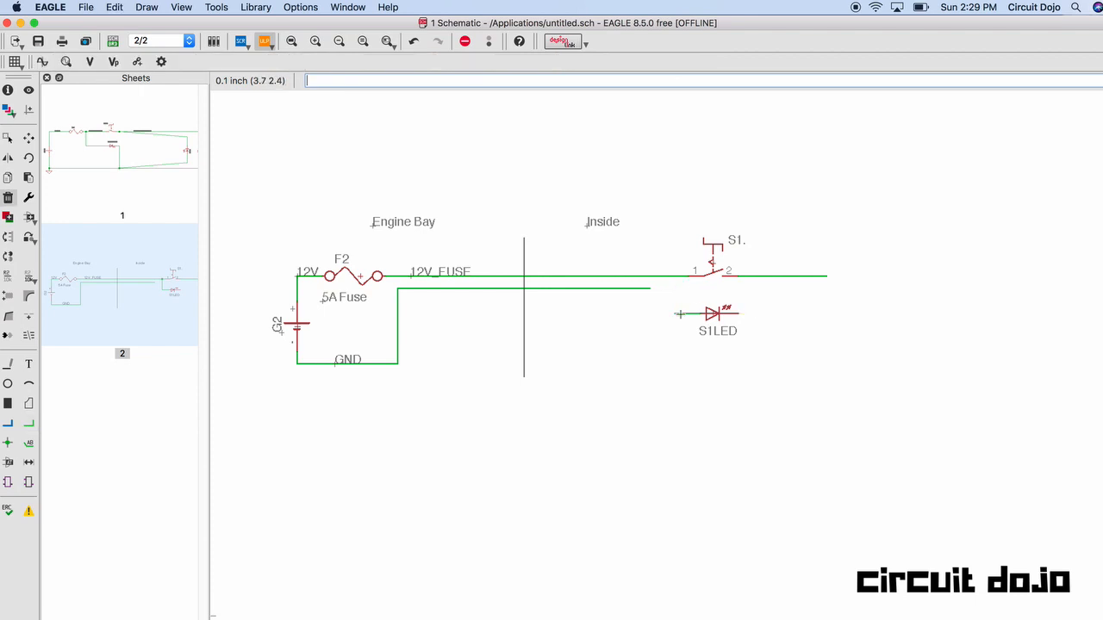
{"action": "left_click", "coordinate": [684, 313]}
Step: Route a net from the LED's anode between the LED and the switch to the output net at pin 2
{"action": "key", "text": "alt+n"}
{"action": "left_click", "coordinate": [699, 314]}
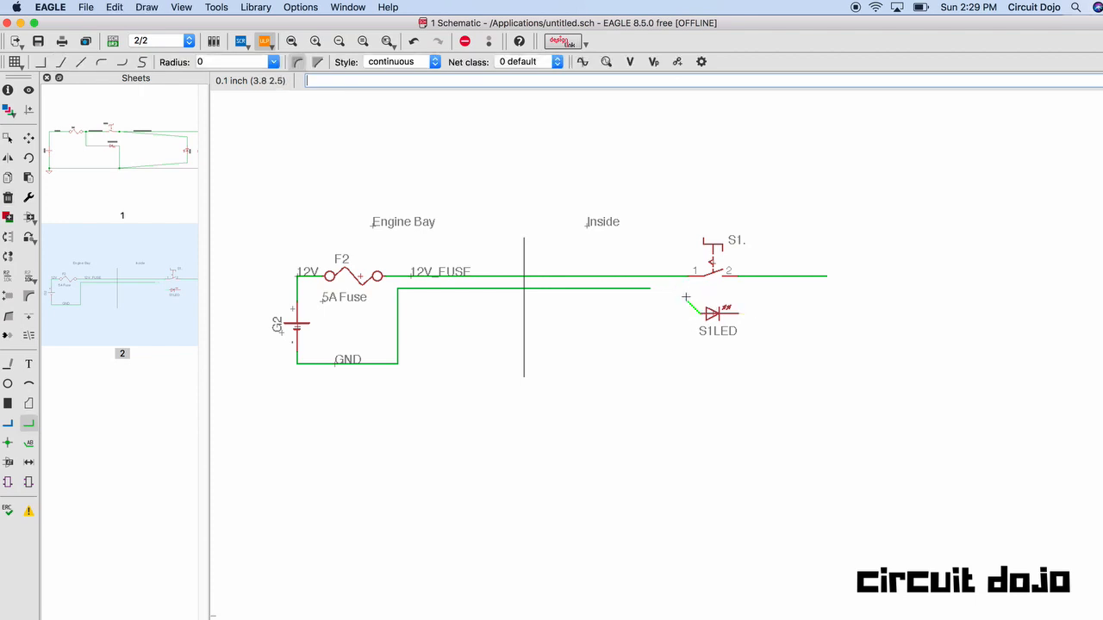
{"action": "left_click", "coordinate": [687, 290]}
{"action": "left_click", "coordinate": [751, 277]}
{"action": "key", "text": "Escape"}
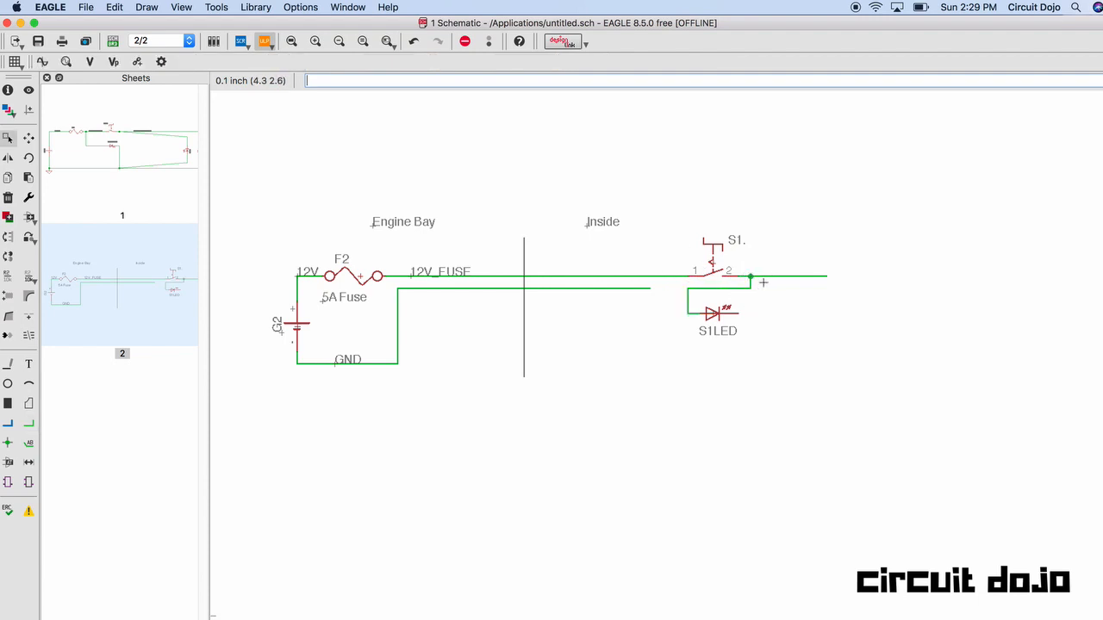
Step: Route a net from the LED's cathode down and around beneath the LED to the open end of the GND net
{"action": "key", "text": "alt+n"}
{"action": "left_click", "coordinate": [740, 314]}
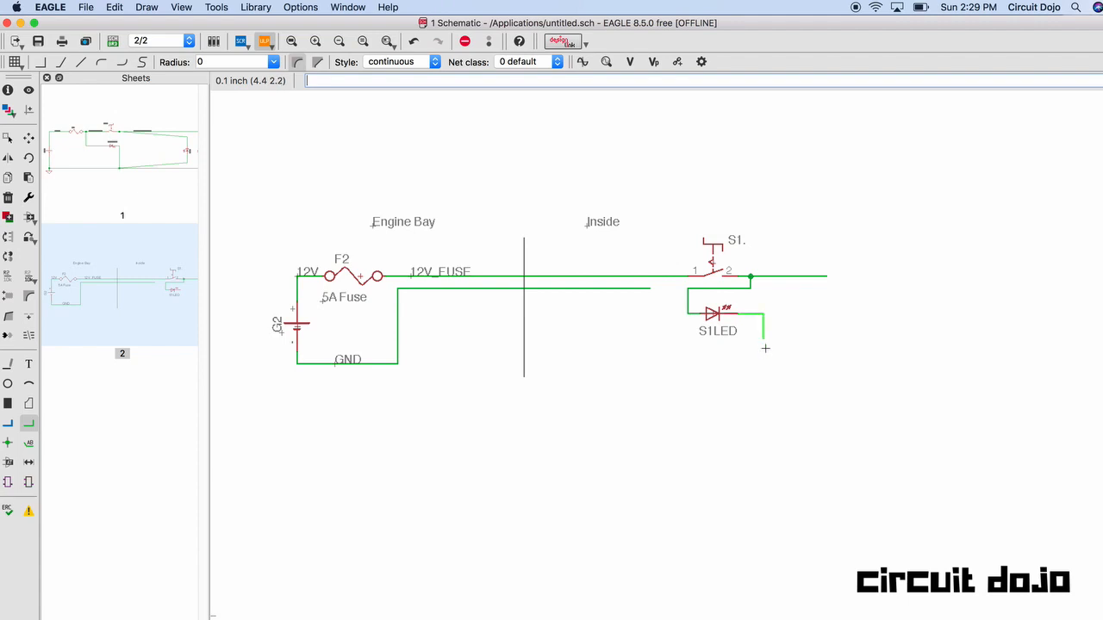
{"action": "left_click", "coordinate": [761, 353]}
{"action": "left_click", "coordinate": [673, 290]}
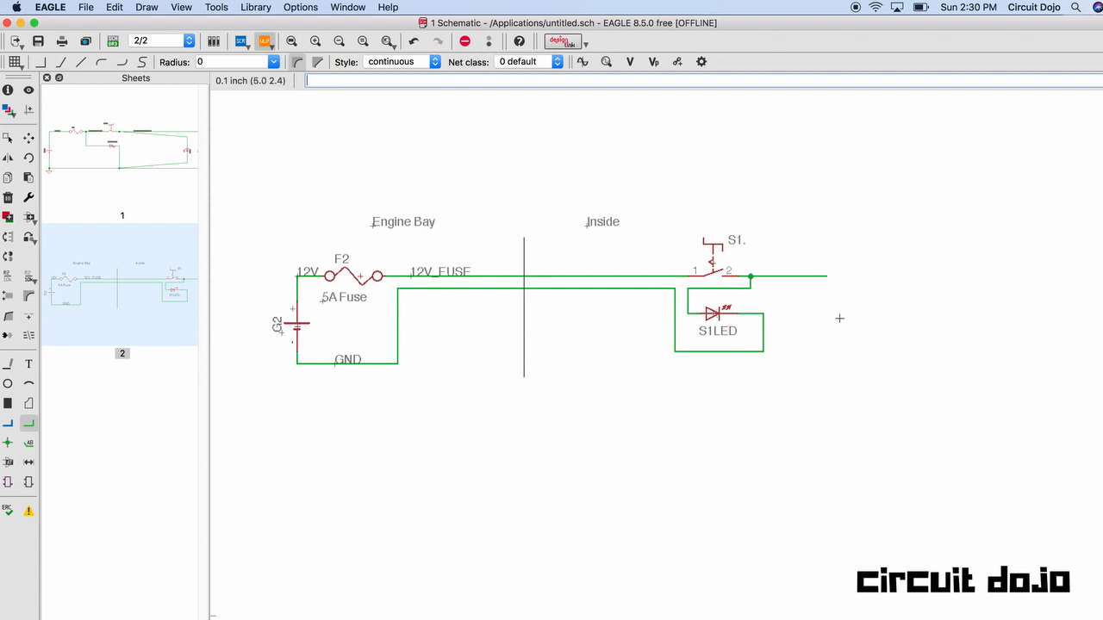
Step: Delete the LED's anode and cathode net segments, keeping the short stub at the pin 2 junction and the GND loop
{"action": "key", "text": "Delete"}
{"action": "left_click", "coordinate": [690, 301]}
{"action": "left_click", "coordinate": [690, 315]}
{"action": "left_click", "coordinate": [750, 312]}
{"action": "left_click", "coordinate": [724, 287]}
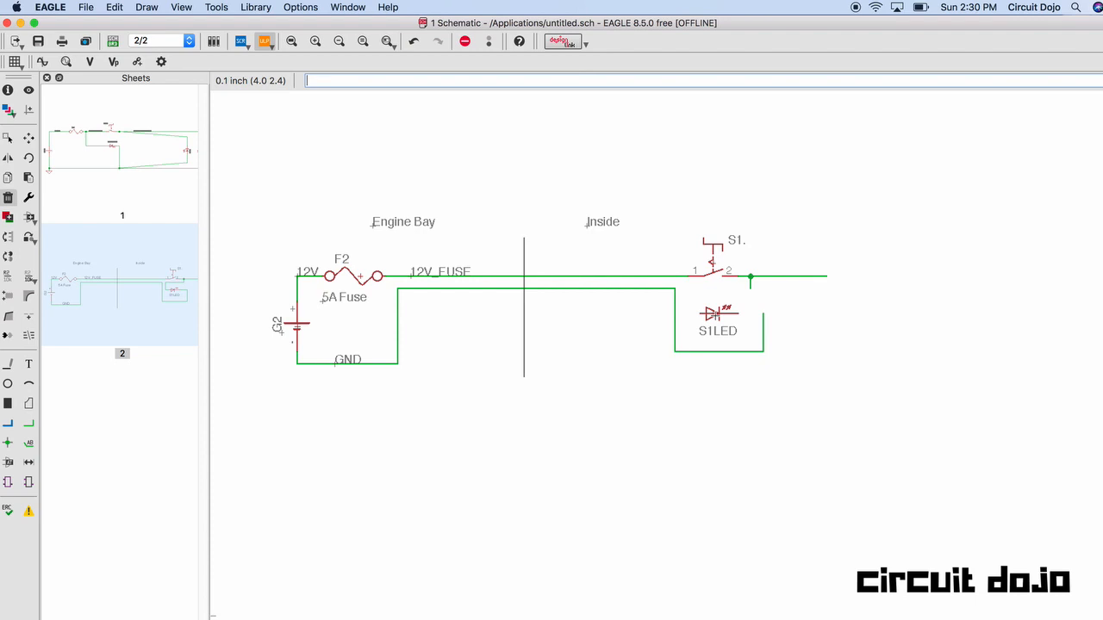
Step: Rotate the LED vertical and place it directly under the junction on the switch's output net
{"action": "key", "text": "F7"}
{"action": "right_click", "coordinate": [752, 324]}
{"action": "right_click", "coordinate": [751, 324]}
{"action": "right_click", "coordinate": [746, 320]}
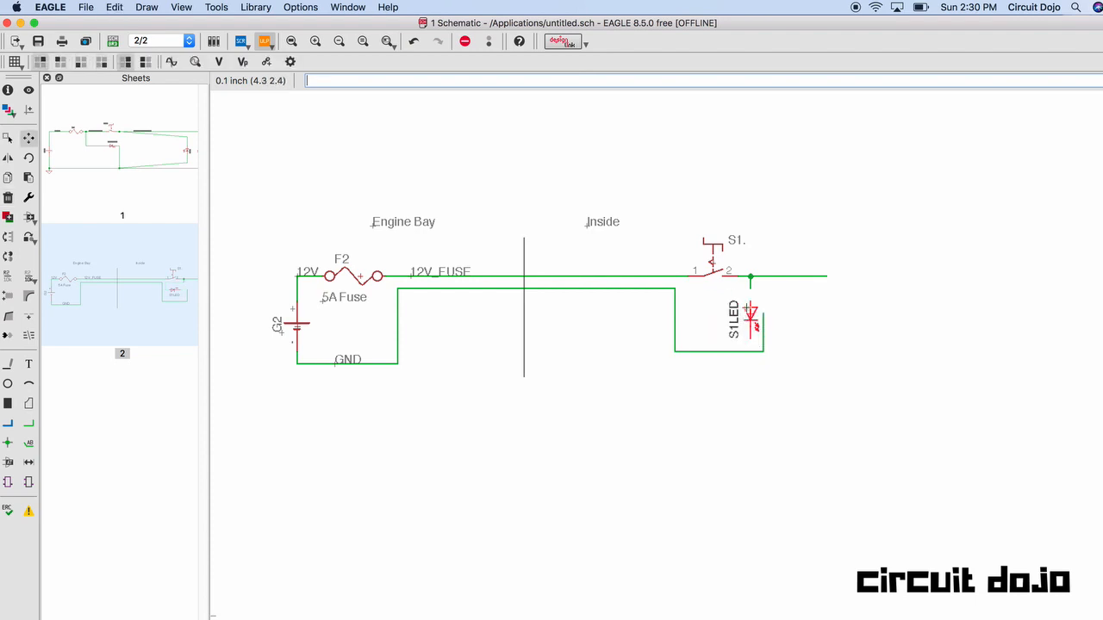
{"action": "left_click", "coordinate": [747, 304]}
Step: Shift the GND net's vertical end onto the LED's cathode and raise its lower segment closer to the LED
{"action": "left_click", "coordinate": [765, 320]}
{"action": "left_click", "coordinate": [750, 328]}
{"action": "left_click", "coordinate": [761, 349]}
{"action": "left_click", "coordinate": [751, 351]}
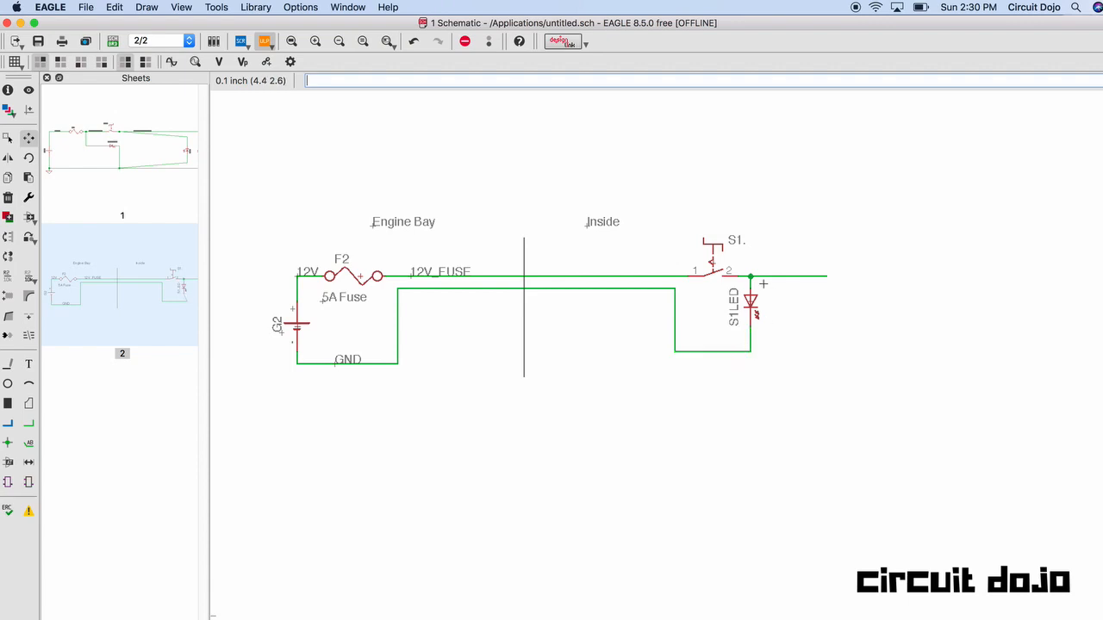
{"action": "left_click", "coordinate": [726, 352]}
{"action": "left_click", "coordinate": [727, 340]}
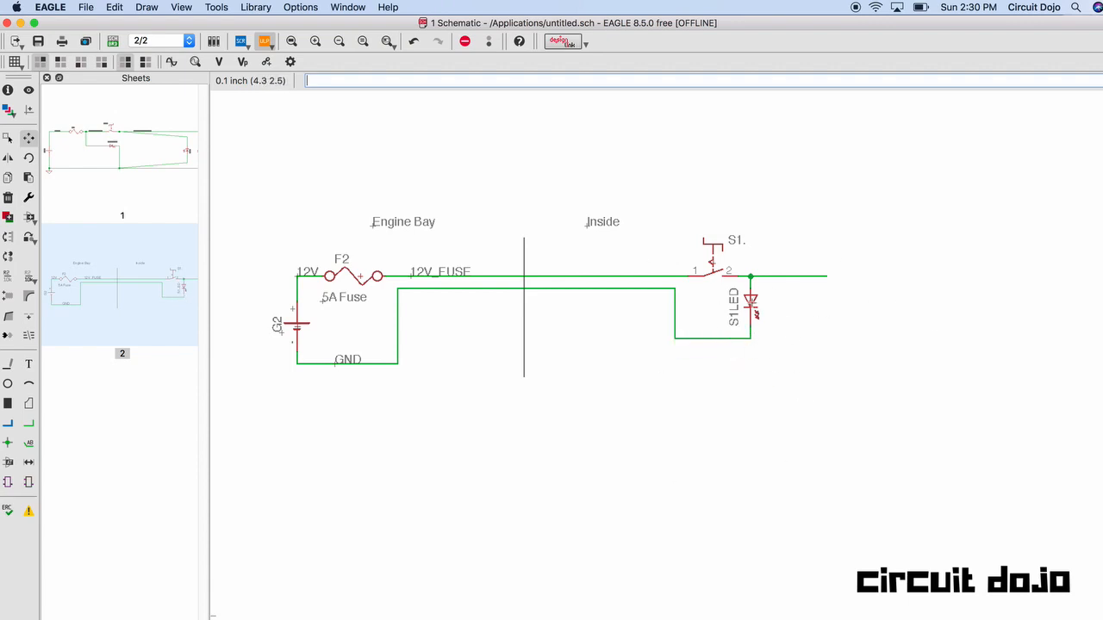
{"action": "key", "text": "super+c"}
{"action": "left_click", "coordinate": [752, 302]}
{"action": "right_click", "coordinate": [762, 401]}
{"action": "right_click", "coordinate": [763, 400]}
{"action": "right_click", "coordinate": [763, 400]}
{"action": "right_click", "coordinate": [763, 400]}
{"action": "right_click", "coordinate": [763, 400]}
{"action": "right_click", "coordinate": [763, 399]}
{"action": "right_click", "coordinate": [764, 400]}
{"action": "right_click", "coordinate": [763, 400]}
{"action": "right_click", "coordinate": [763, 399]}
{"action": "right_click", "coordinate": [763, 400]}
{"action": "right_click", "coordinate": [763, 400]}
{"action": "key", "text": "Escape"}
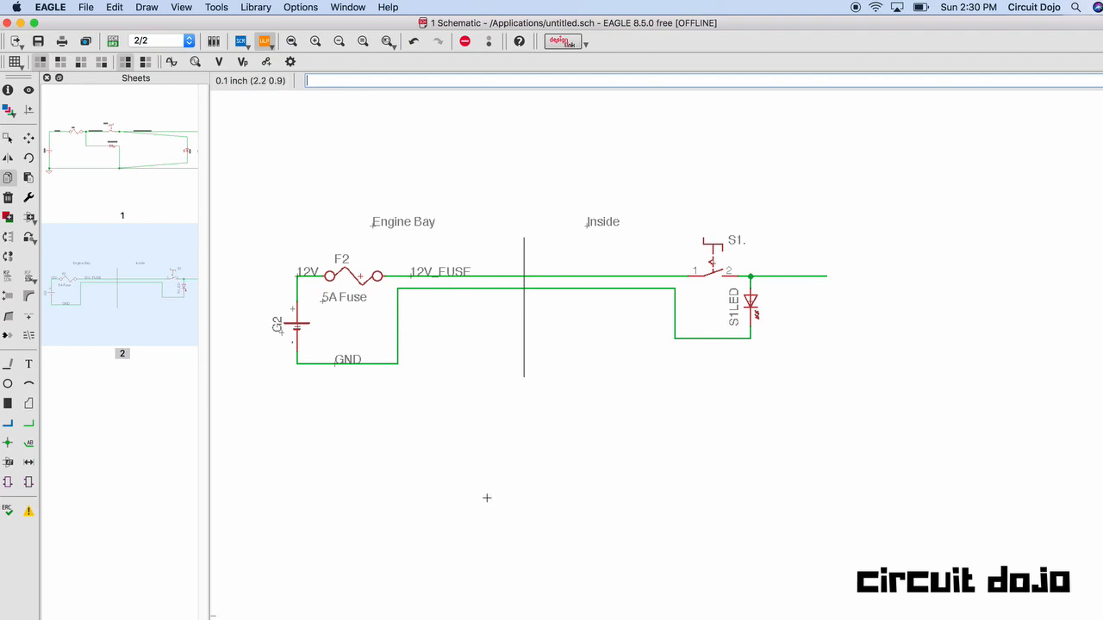
Step: Draw a filled rectangle in the empty area below the battery circuit and delete it again
{"action": "left_click", "coordinate": [8, 403]}
{"action": "left_click", "coordinate": [297, 439]}
{"action": "left_click", "coordinate": [410, 515]}
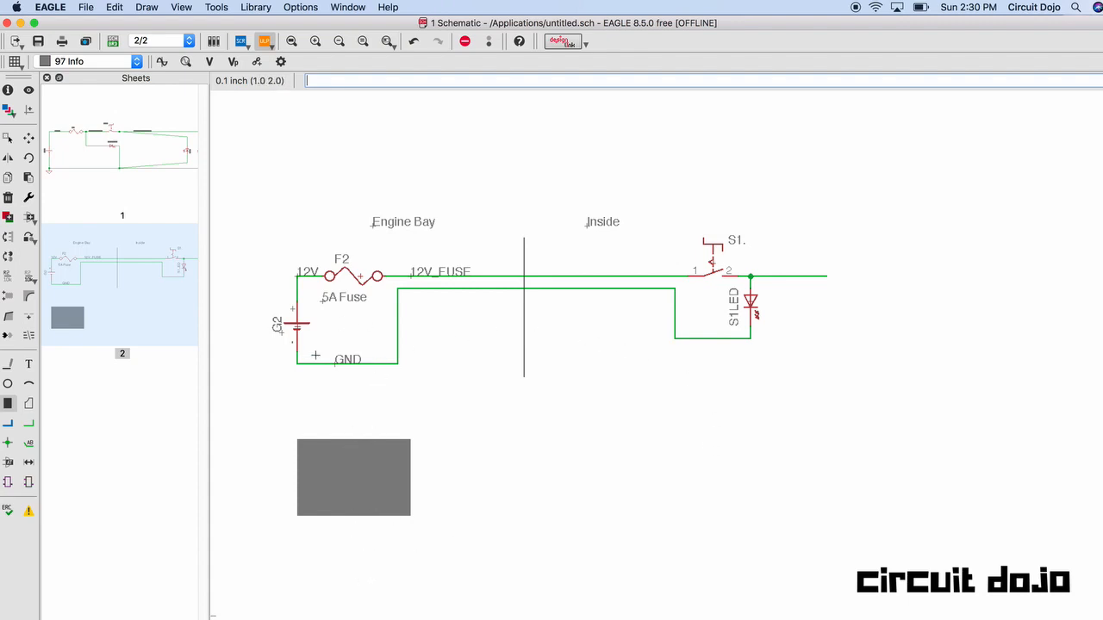
{"action": "key", "text": "Delete"}
{"action": "left_click", "coordinate": [345, 447]}
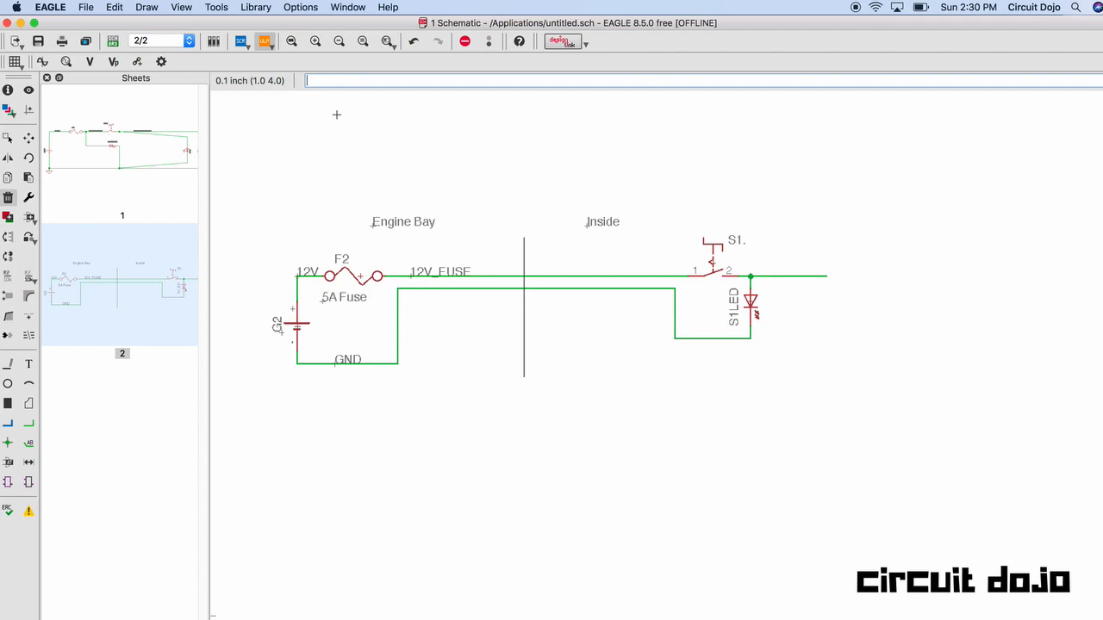
Step: Search the component library for ground and place the simulation GND symbol directly below the battery's negative net corner
{"action": "type", "text": "add"}
{"action": "key", "text": "Return"}
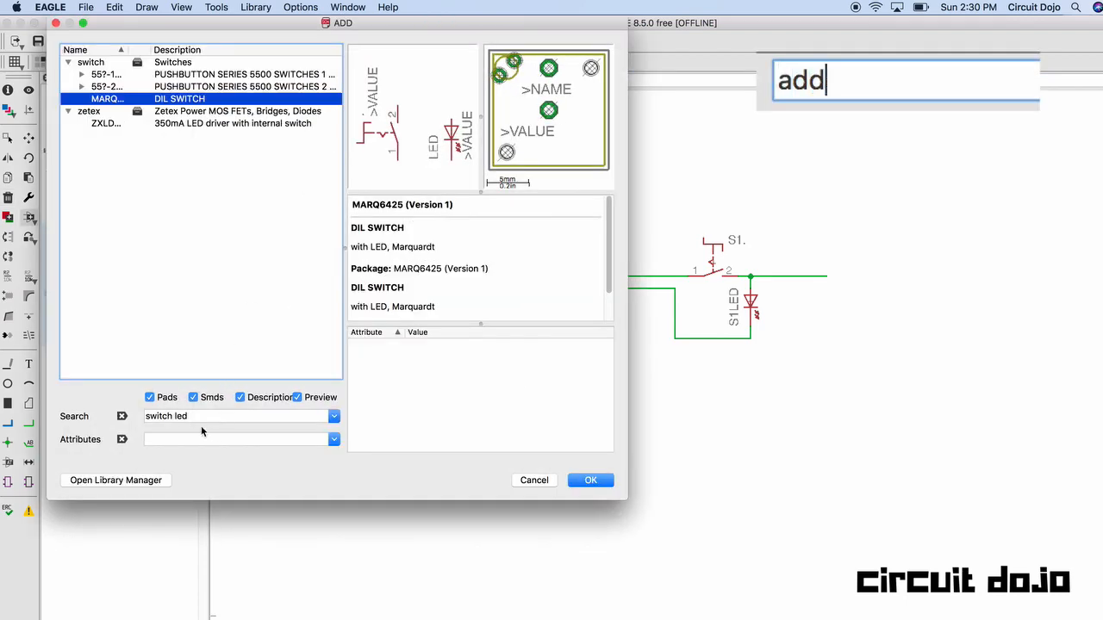
{"action": "type", "text": "switc"}
{"action": "type", "text": "ground"}
{"action": "key", "text": "Return"}
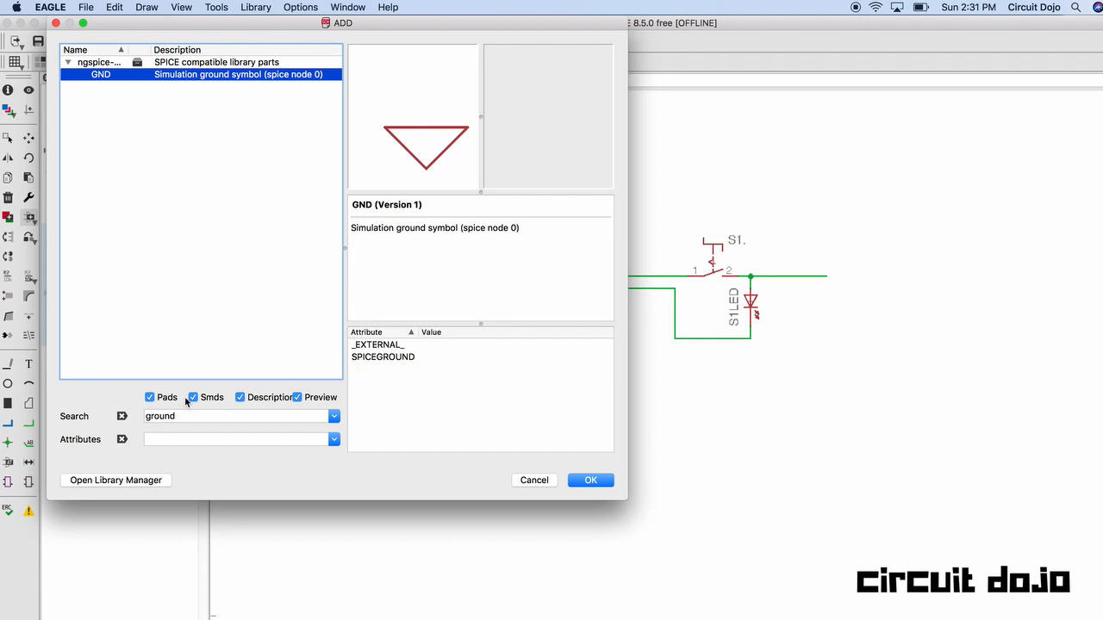
{"action": "double_click", "coordinate": [267, 75]}
{"action": "left_click", "coordinate": [295, 389]}
{"action": "key", "text": "Escape"}
{"action": "key", "text": "Escape"}
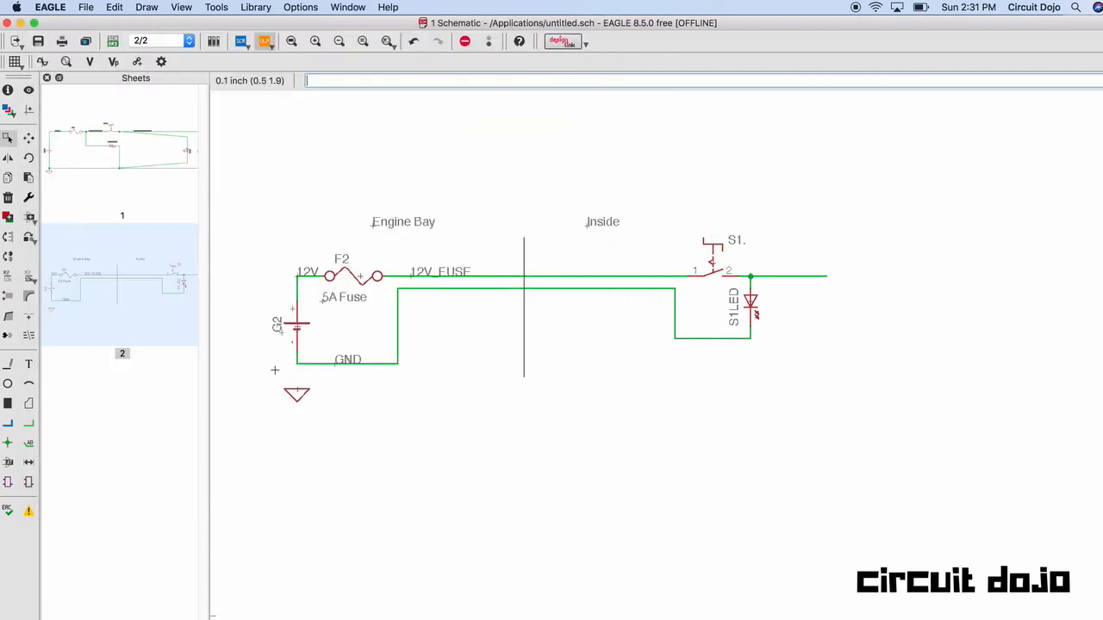
{"action": "key", "text": "alt+n"}
{"action": "left_click", "coordinate": [297, 388]}
{"action": "left_click", "coordinate": [299, 365]}
{"action": "key", "text": "Return"}
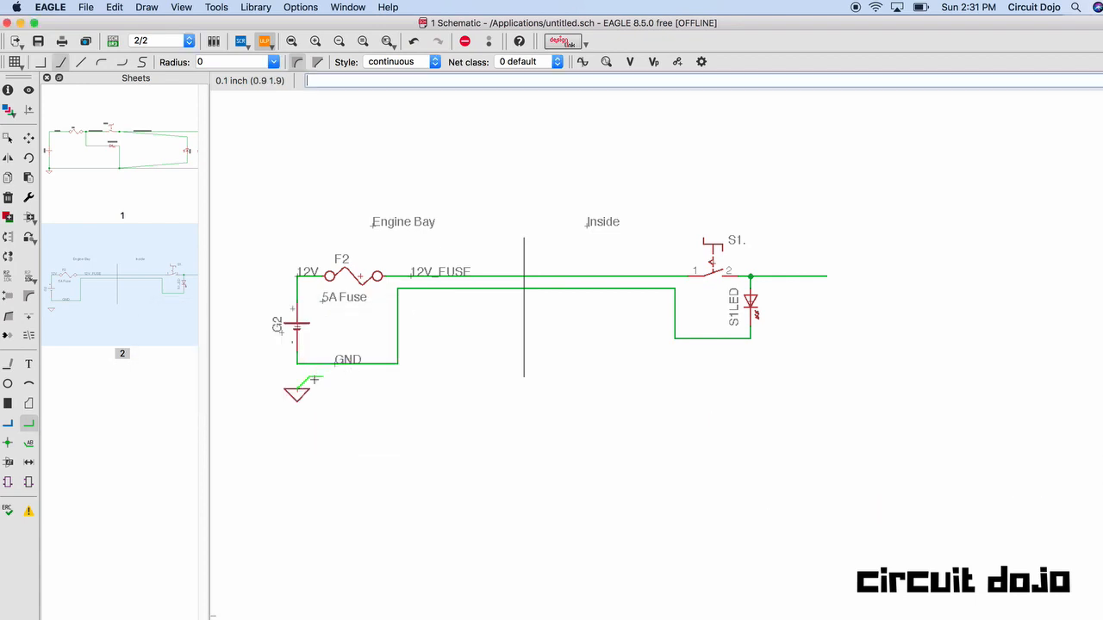
{"action": "key", "text": "super+z"}
Step: Connect the ground symbol to the corner of the battery's negative net and merge the two nets
{"action": "key", "text": "alt+n"}
{"action": "left_click", "coordinate": [297, 388]}
{"action": "left_click", "coordinate": [299, 366]}
{"action": "left_click", "coordinate": [400, 384]}
{"action": "key", "text": "Escape"}
Step: Rename the battery's negative net as GND
{"action": "type", "text": "name"}
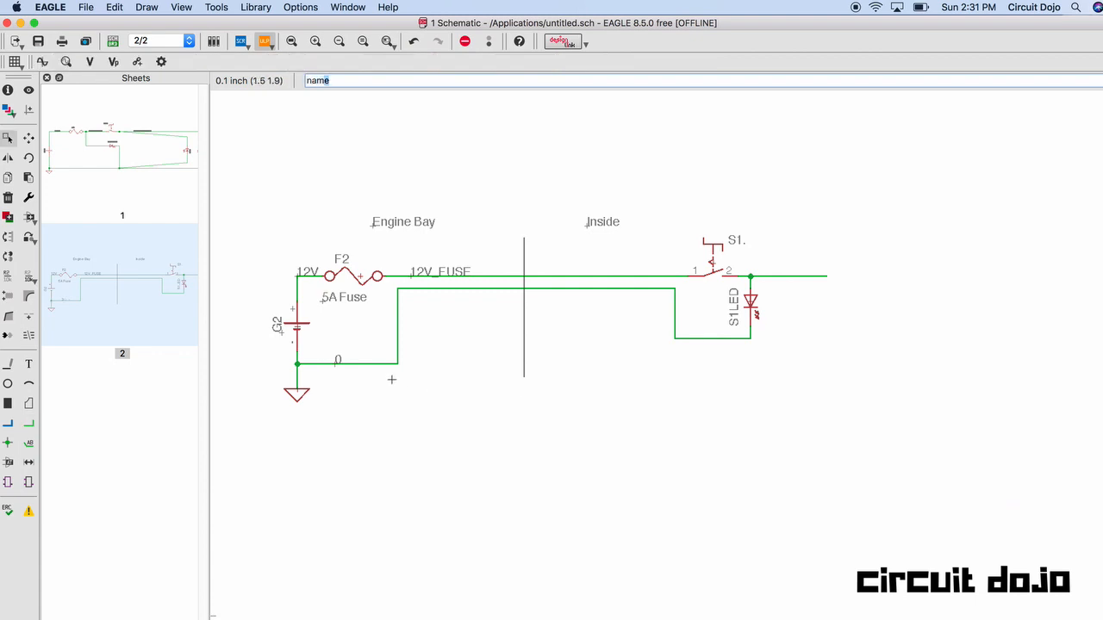
{"action": "key", "text": "Return"}
{"action": "left_click", "coordinate": [339, 366]}
{"action": "type", "text": "GND"}
{"action": "left_click", "coordinate": [850, 360]}
{"action": "left_click", "coordinate": [872, 398]}
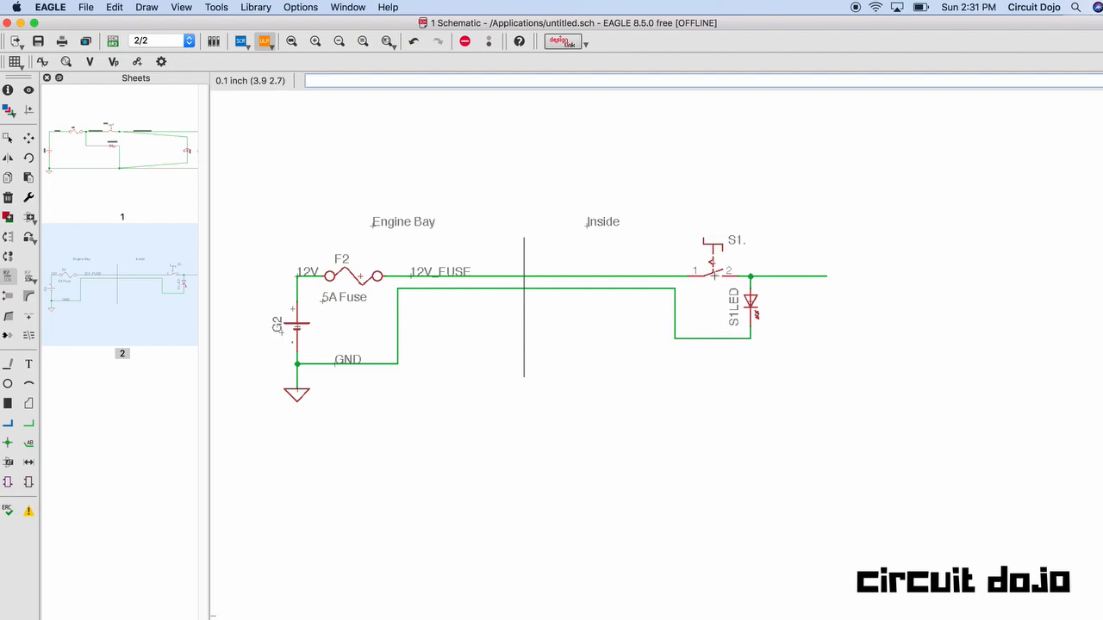
Step: Draw a net from the switch's output line down below the LED and left past the Engine Bay/Inside divider
{"action": "scroll", "coordinate": [844, 281], "scroll_direction": "up", "scroll_amount": 2}
{"action": "scroll", "coordinate": [864, 289], "scroll_direction": "down", "scroll_amount": 2}
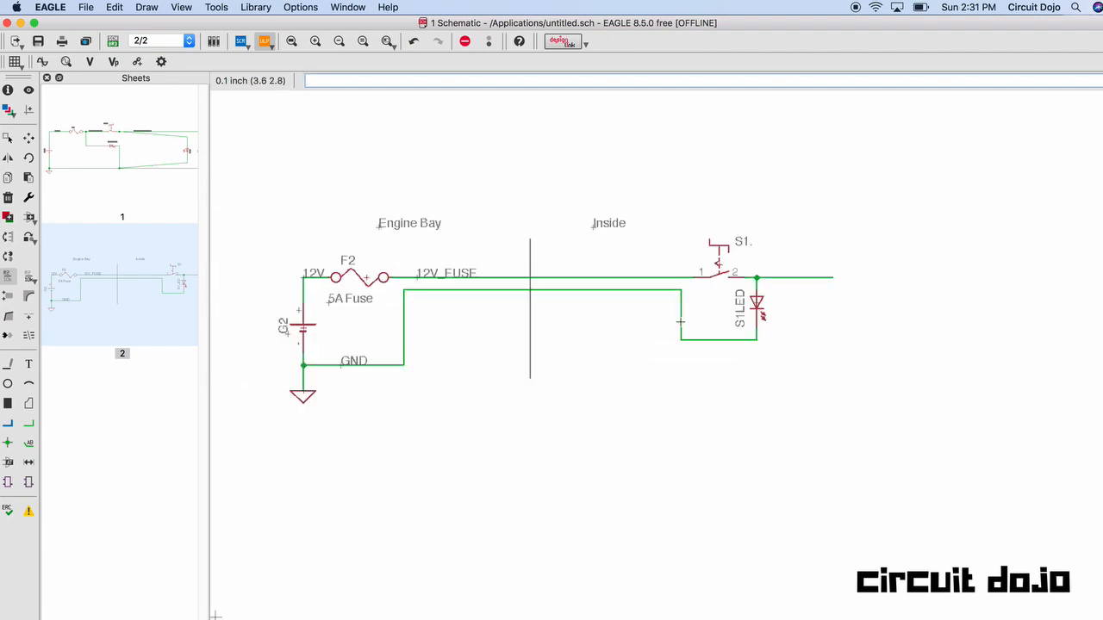
{"action": "scroll", "coordinate": [881, 282], "scroll_direction": "right", "scroll_amount": 3}
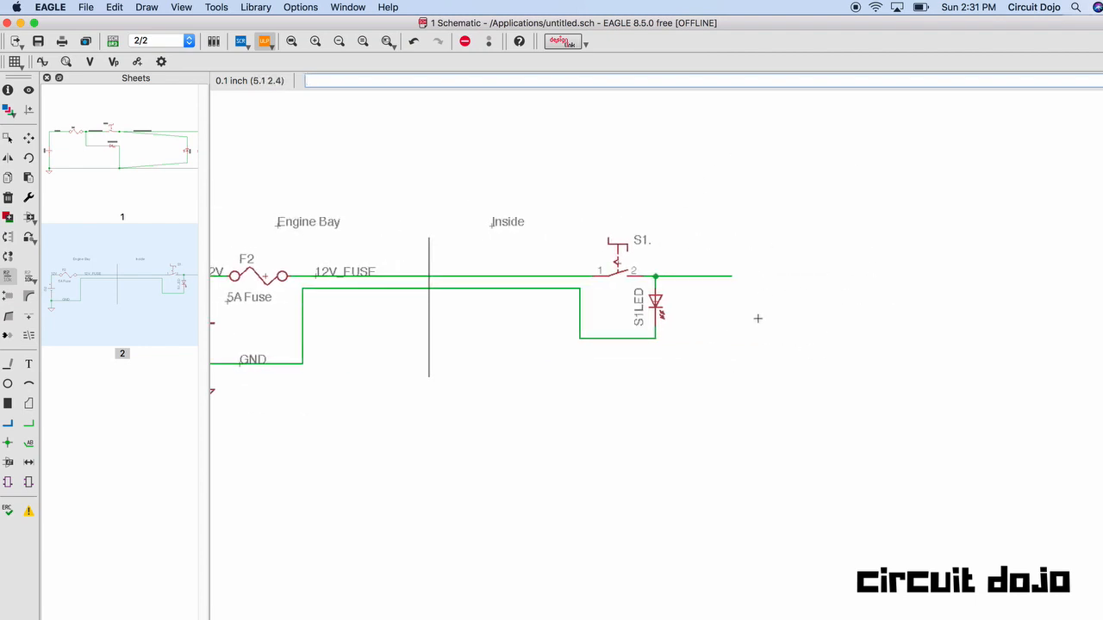
{"action": "key", "text": "alt+n"}
{"action": "left_click", "coordinate": [719, 276]}
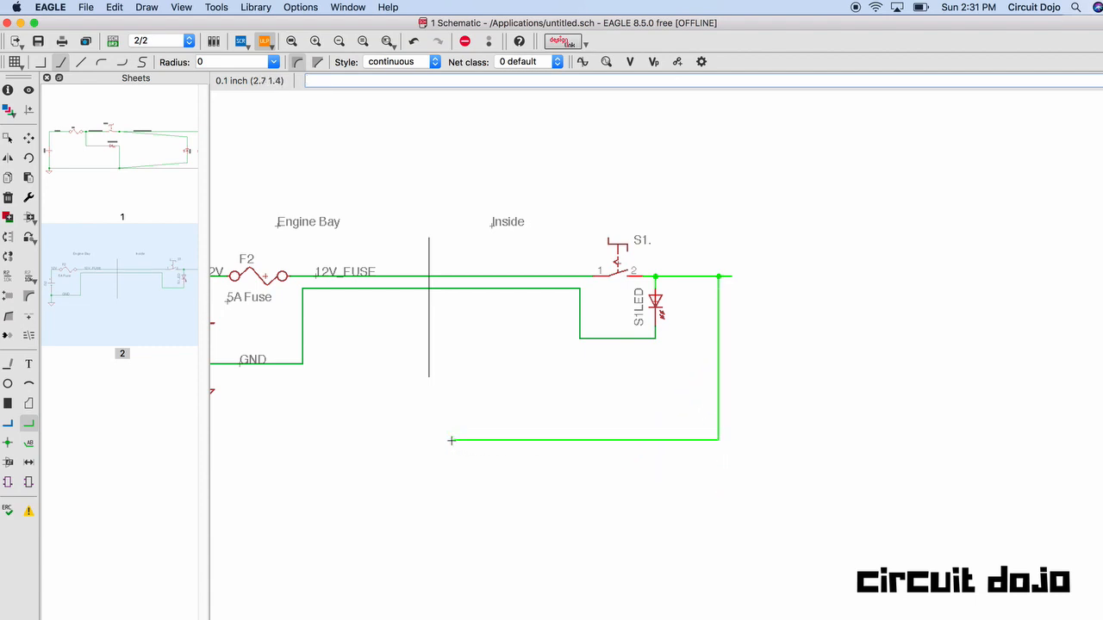
{"action": "left_click", "coordinate": [396, 442]}
{"action": "key", "text": "Escape"}
Step: Branch a GND net from below the LED down and left, parallel to and just above the new output net
{"action": "left_click", "coordinate": [654, 343]}
{"action": "left_click", "coordinate": [654, 426]}
{"action": "left_click", "coordinate": [390, 426]}
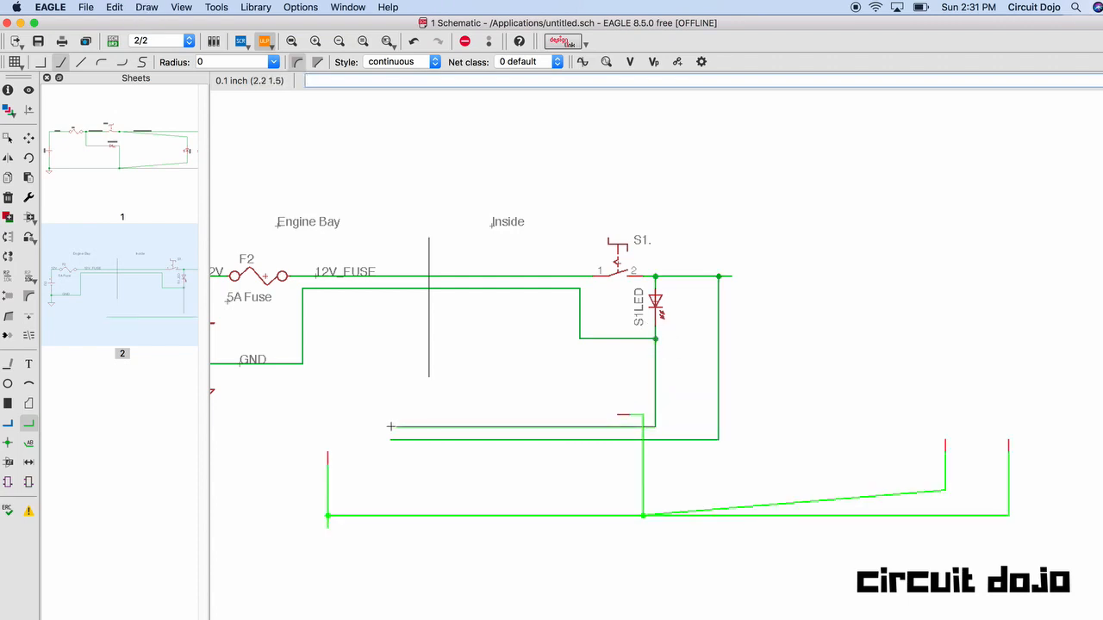
Step: Draw a second pair of output and GND nets below the first, ending at the same point on the Engine Bay side
{"action": "left_click", "coordinate": [730, 276]}
{"action": "left_click", "coordinate": [730, 478]}
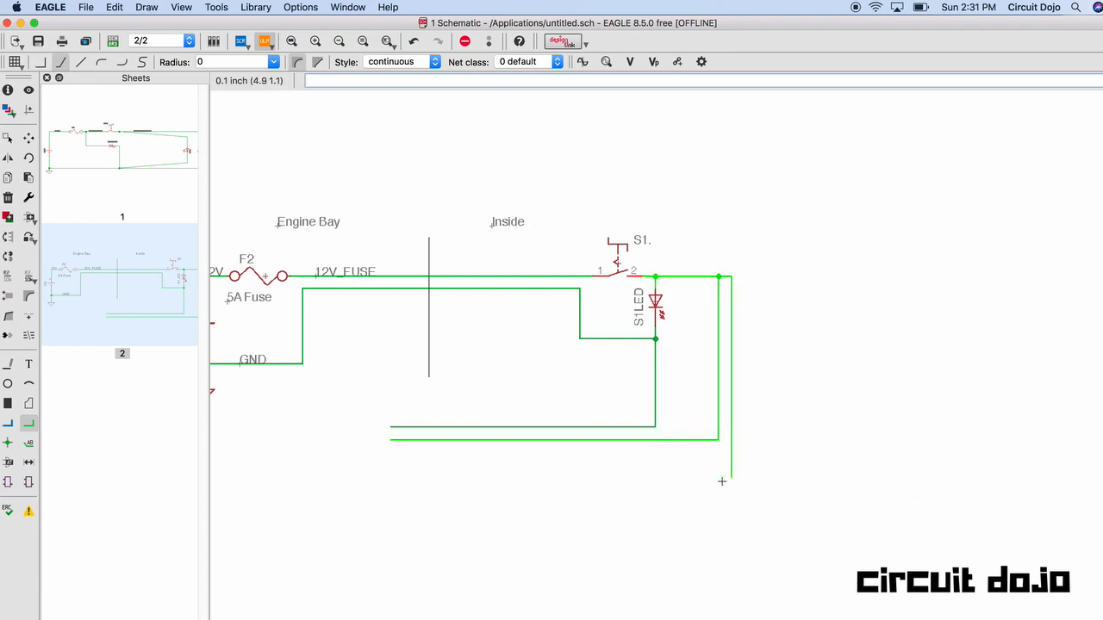
{"action": "double_click", "coordinate": [392, 477]}
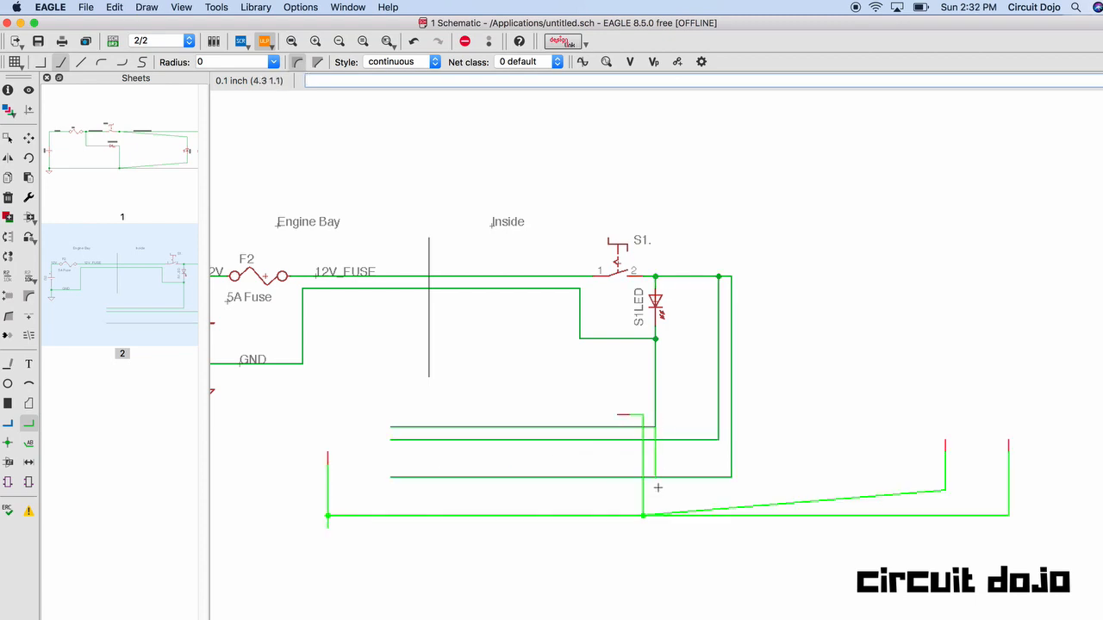
{"action": "left_click", "coordinate": [655, 499]}
{"action": "double_click", "coordinate": [393, 502]}
{"action": "key", "text": "Escape"}
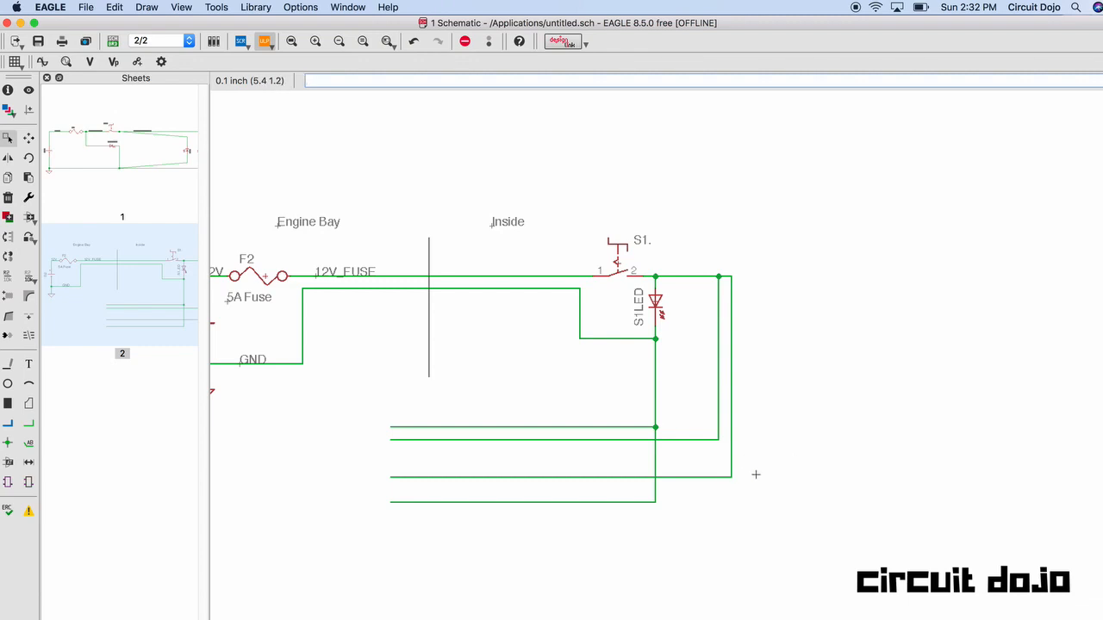
Step: Highlight the switch's output net and the GND net in turn to check which branches belong to each
{"action": "scroll", "coordinate": [658, 459], "scroll_direction": "down", "scroll_amount": 1}
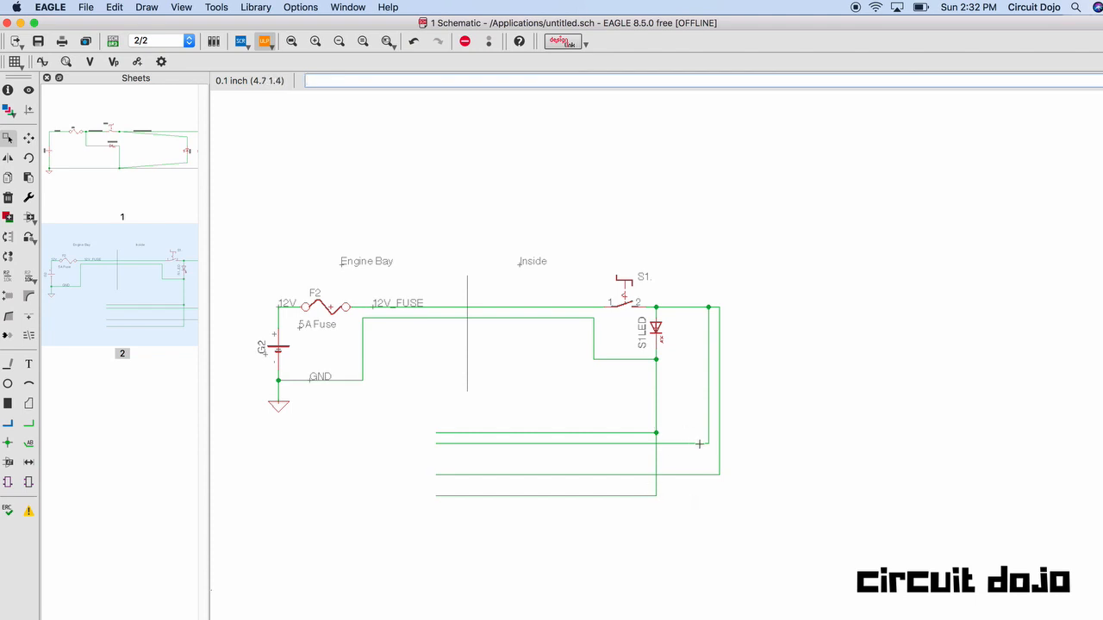
{"action": "left_click", "coordinate": [28, 89]}
{"action": "left_click", "coordinate": [682, 442]}
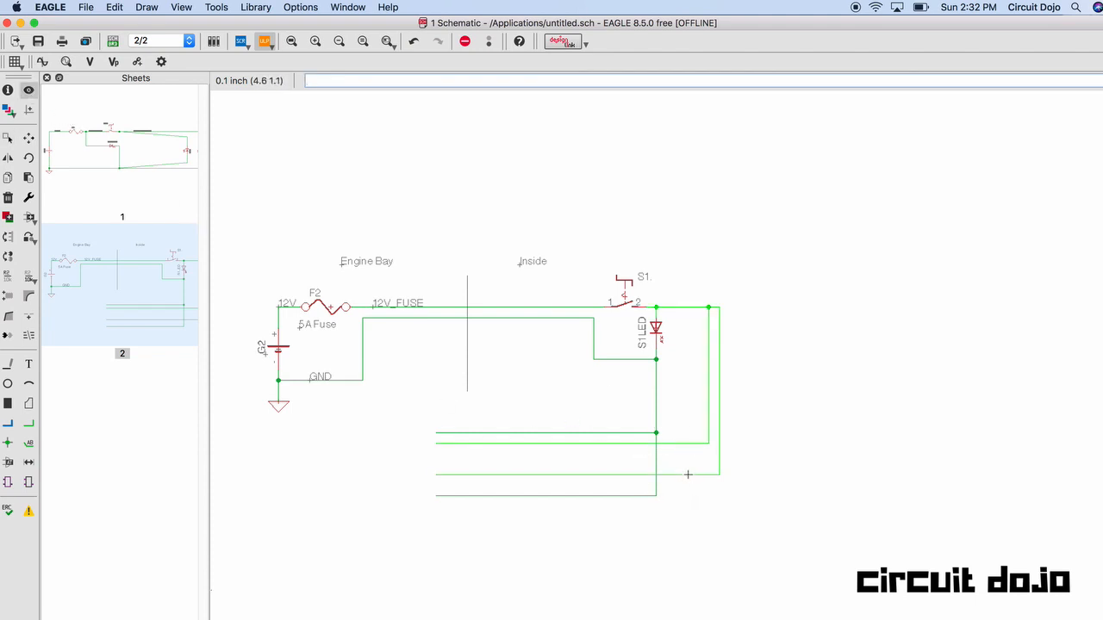
{"action": "left_click", "coordinate": [656, 431]}
{"action": "left_click", "coordinate": [656, 398]}
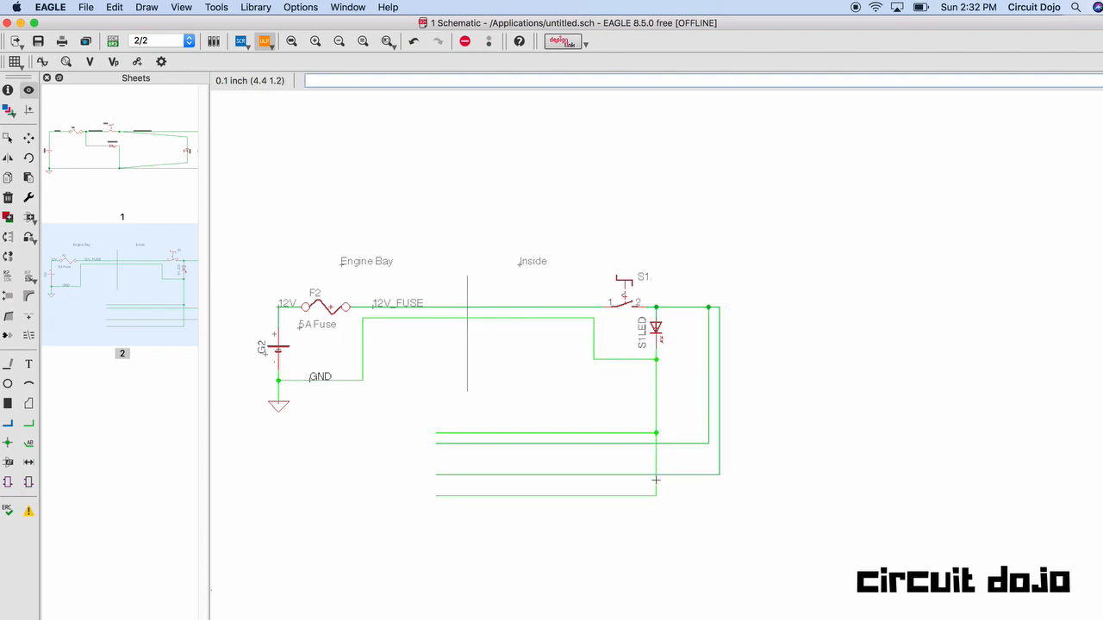
Step: Move the lowest GND branch up close to the second output branch, keeping it horizontal
{"action": "key", "text": "F7"}
{"action": "left_click_drag", "start_coordinate": [613, 496], "coordinate": [610, 487]}
{"action": "left_click_drag", "start_coordinate": [445, 495], "coordinate": [443, 485]}
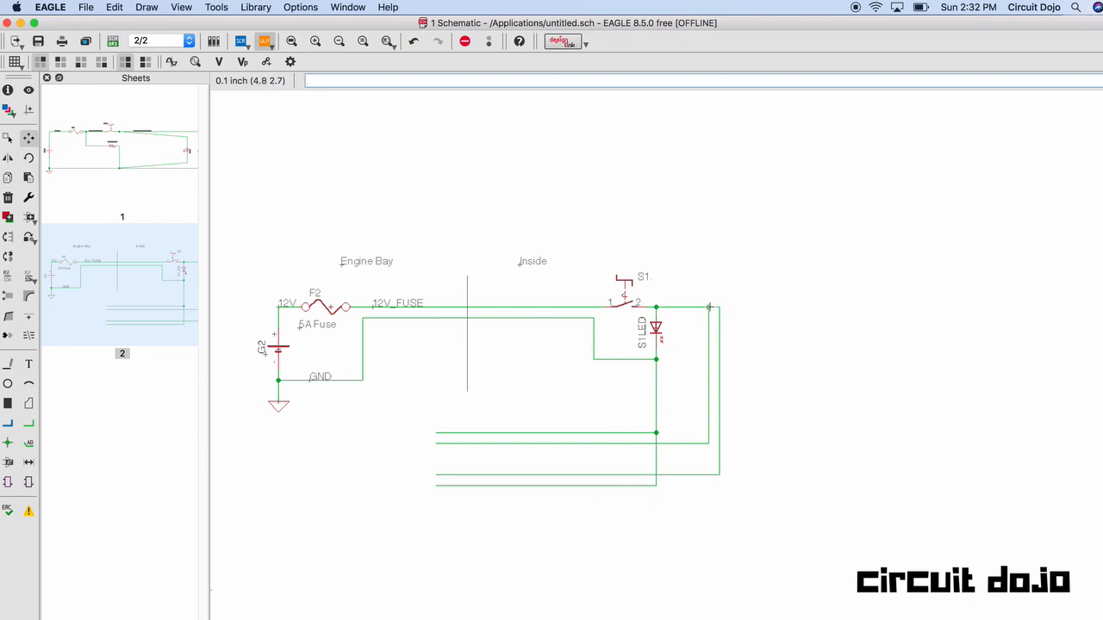
Step: Draw a short net from the top of the outer vertical net to the corner of the switch's output line
{"action": "scroll", "coordinate": [708, 306], "scroll_direction": "up", "scroll_amount": 3}
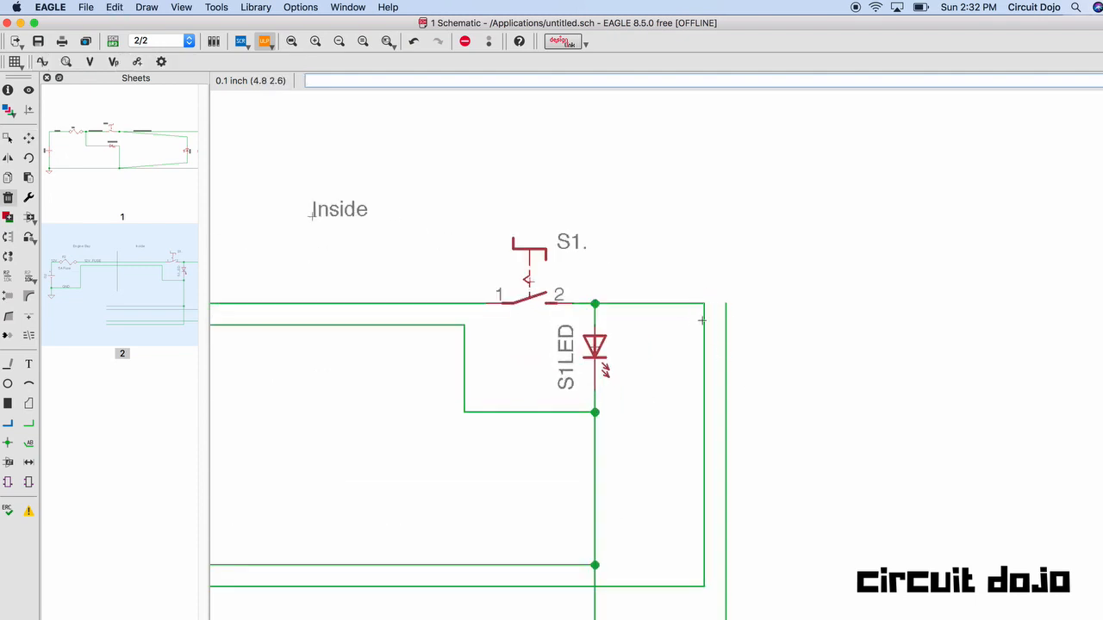
{"action": "key", "text": "alt+n"}
{"action": "left_click", "coordinate": [718, 302]}
{"action": "left_click", "coordinate": [703, 304]}
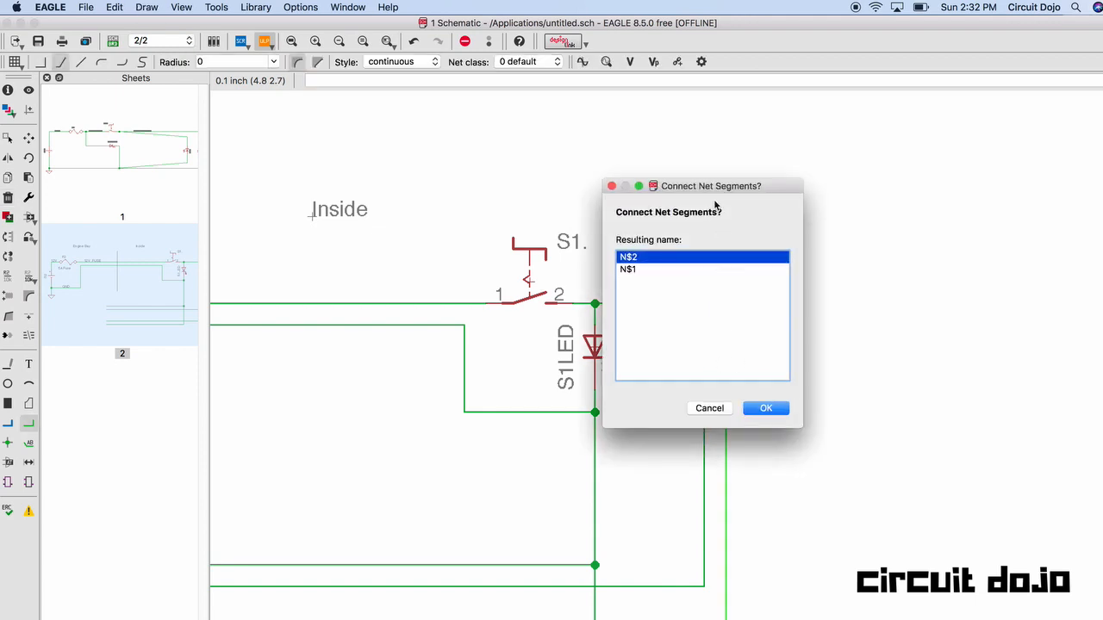
{"action": "left_click", "coordinate": [724, 405]}
{"action": "left_click", "coordinate": [706, 308]}
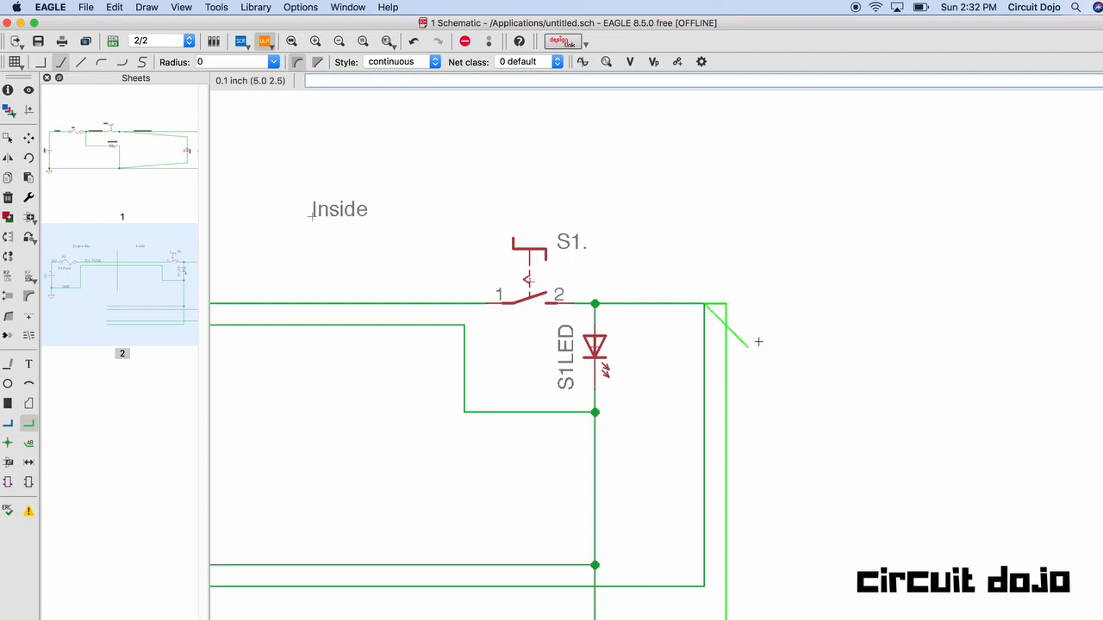
{"action": "key", "text": "Escape"}
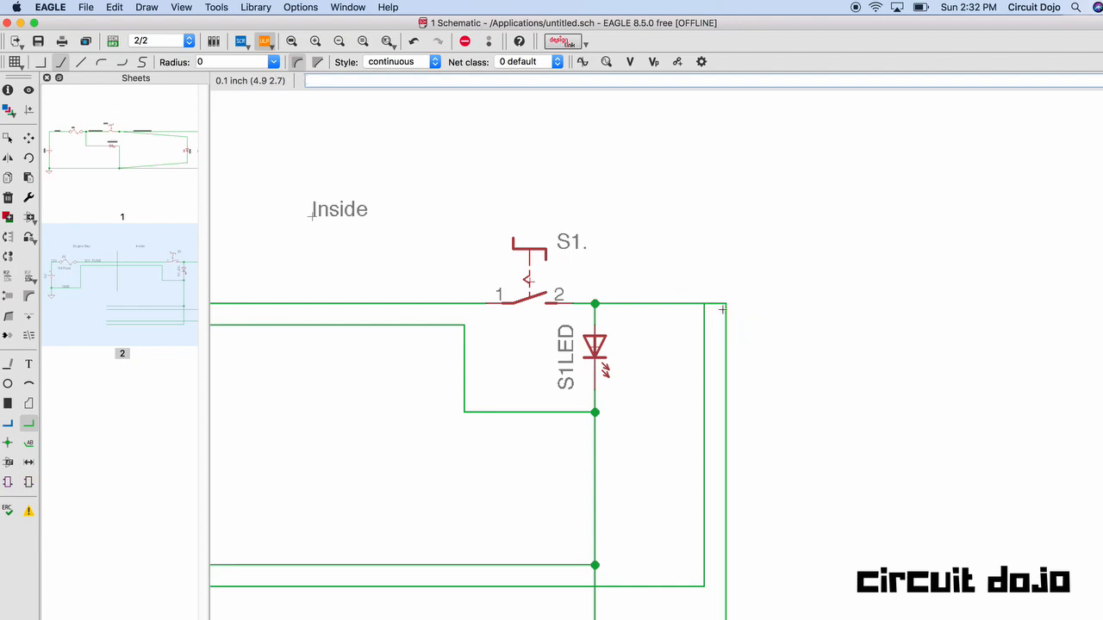
Step: Inspect the outer vertical net's properties and highlight the segments around the output corner to check whether they are connected
{"action": "left_click", "coordinate": [8, 90]}
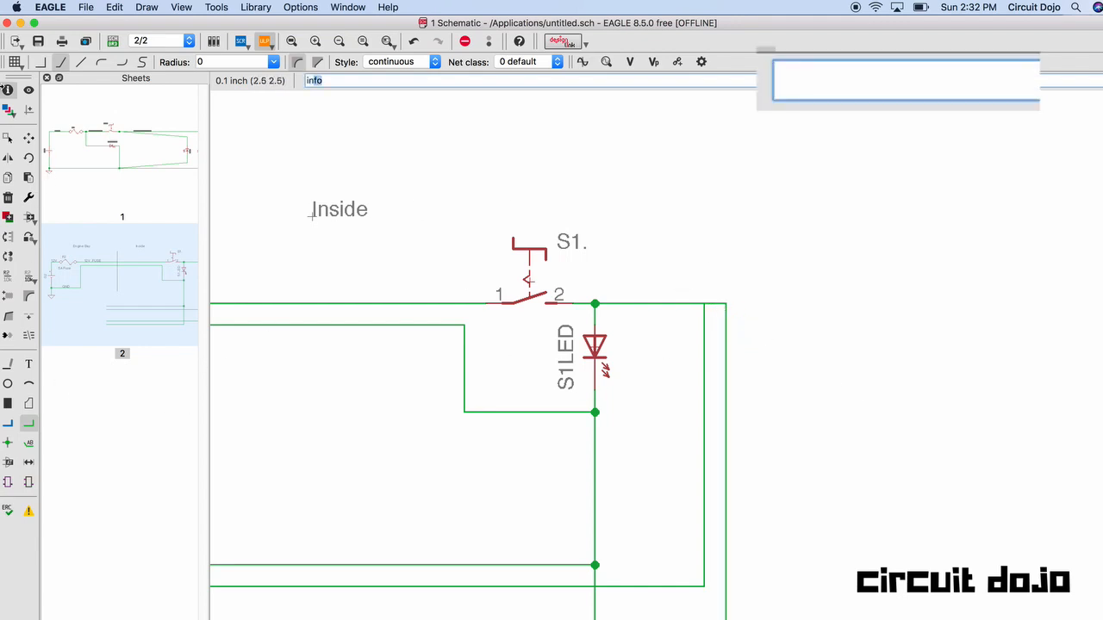
{"action": "left_click", "coordinate": [725, 323]}
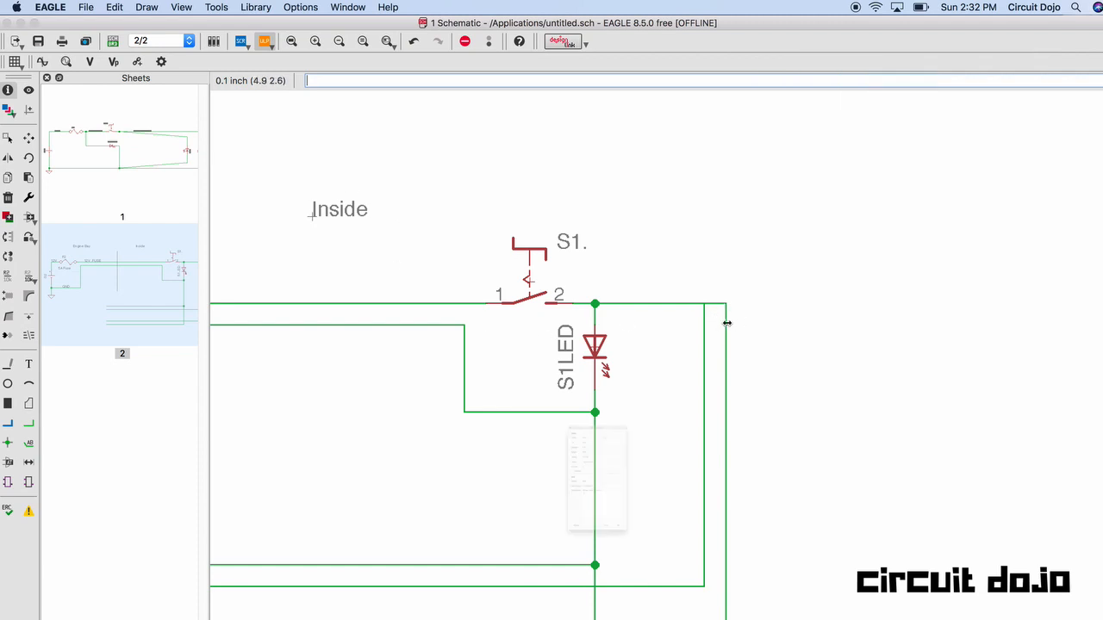
{"action": "key", "text": "Escape"}
{"action": "key", "text": "Escape"}
{"action": "left_click", "coordinate": [28, 91]}
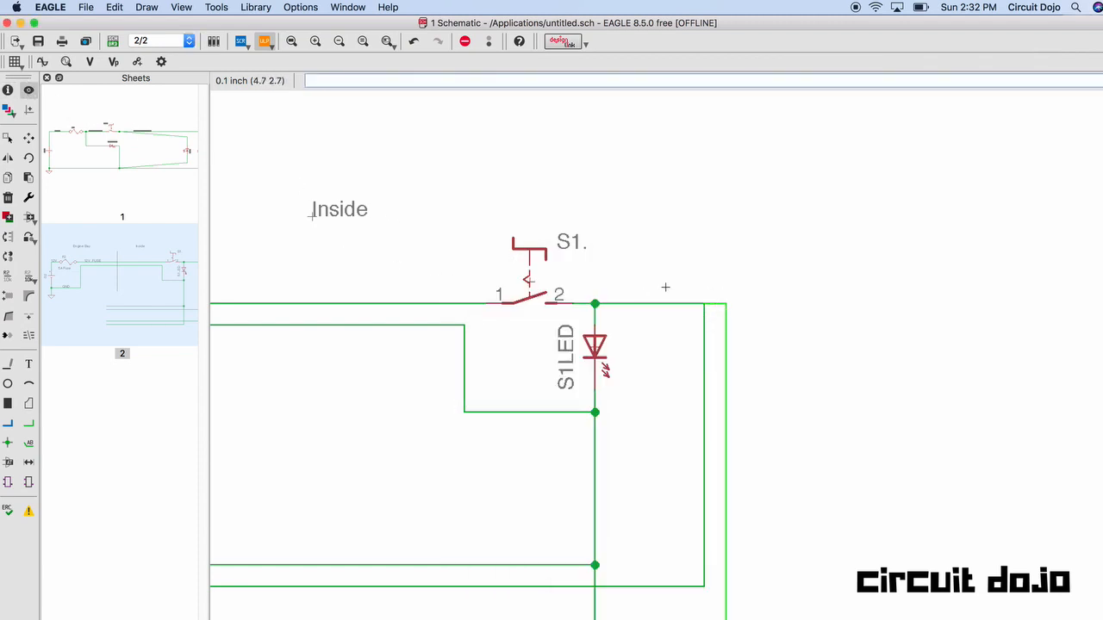
{"action": "left_click", "coordinate": [696, 306]}
{"action": "left_click", "coordinate": [723, 304]}
{"action": "left_click", "coordinate": [698, 304]}
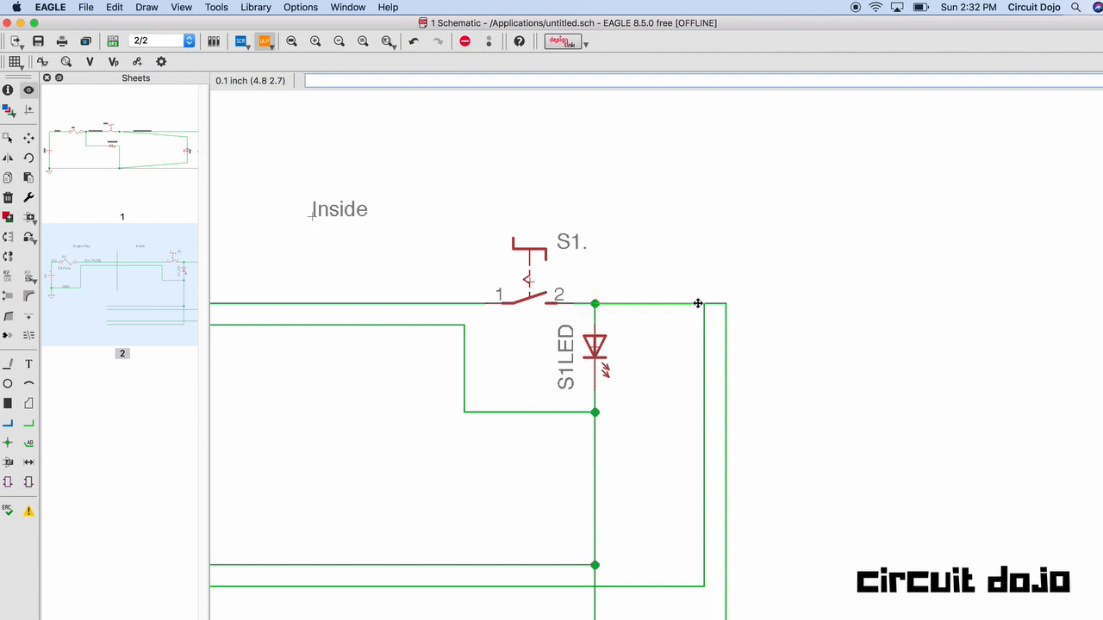
Step: Place a junction where the inner vertical net meets the switch's output line and join the nets there
{"action": "left_click", "coordinate": [8, 442]}
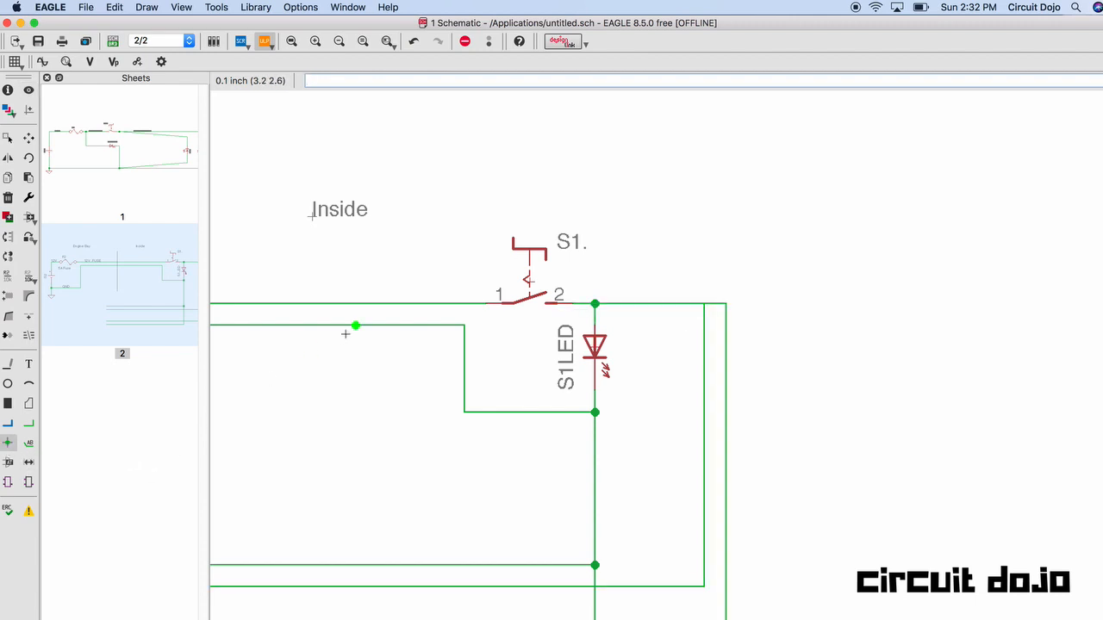
{"action": "left_click", "coordinate": [705, 304]}
{"action": "left_click", "coordinate": [772, 417]}
{"action": "key", "text": "Escape"}
Step: Extend the Engine Bay/Inside divider line downward past the lowest GND branch
{"action": "scroll", "coordinate": [688, 418], "scroll_direction": "down", "scroll_amount": 3}
{"action": "scroll", "coordinate": [688, 418], "scroll_direction": "left", "scroll_amount": 3}
{"action": "scroll", "coordinate": [688, 419], "scroll_direction": "down", "scroll_amount": 2}
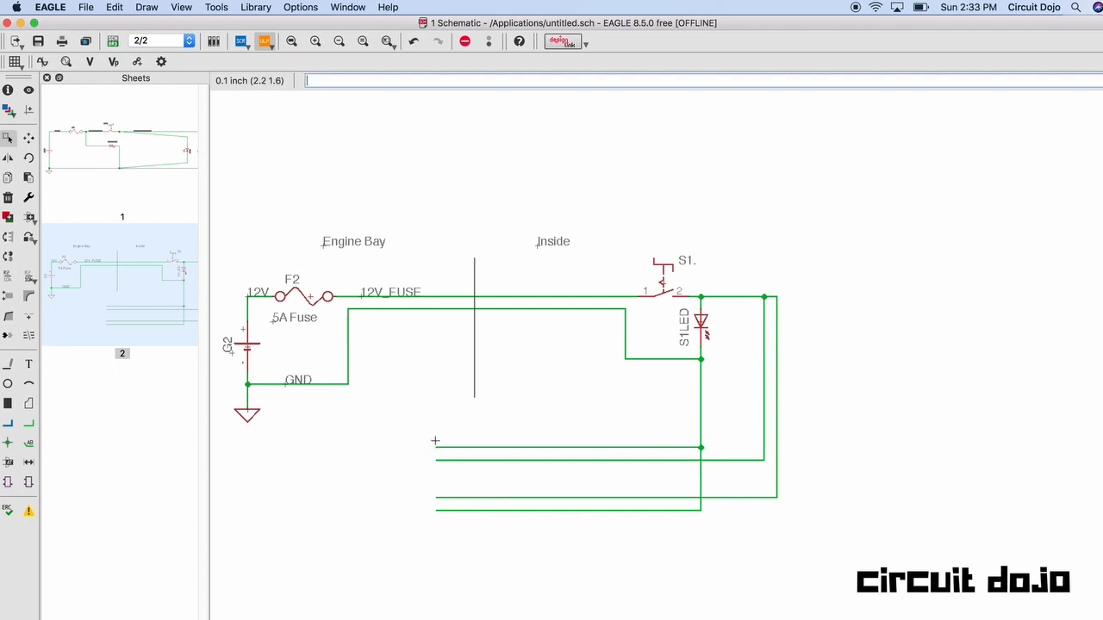
{"action": "left_click_drag", "start_coordinate": [474, 390], "coordinate": [474, 547]}
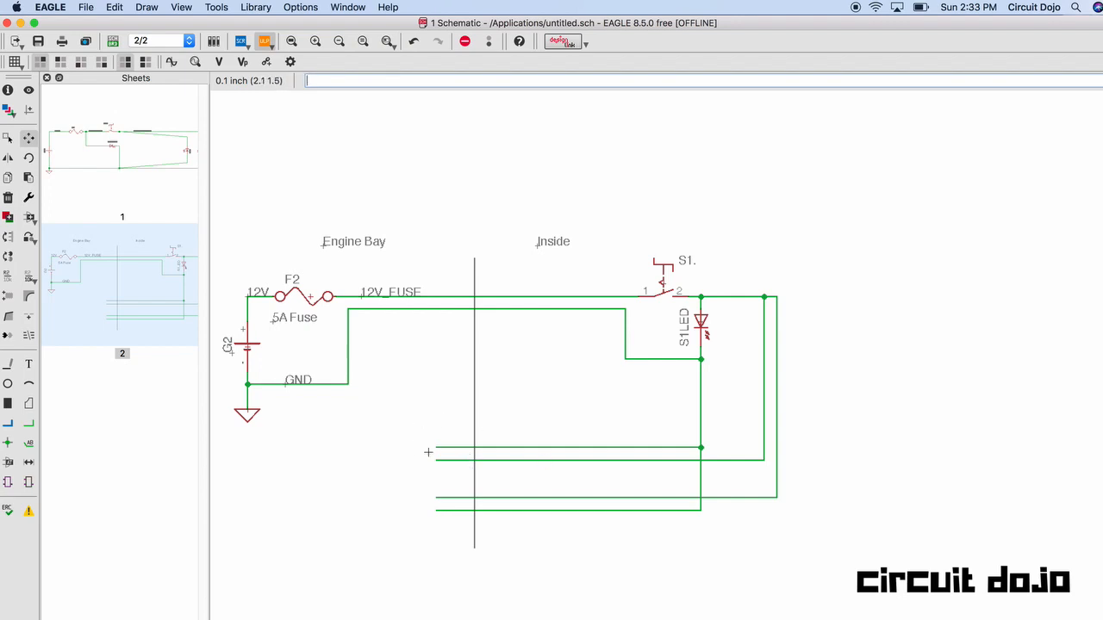
Step: Search the component library for LED
{"action": "scroll", "coordinate": [428, 451], "scroll_direction": "down", "scroll_amount": 3}
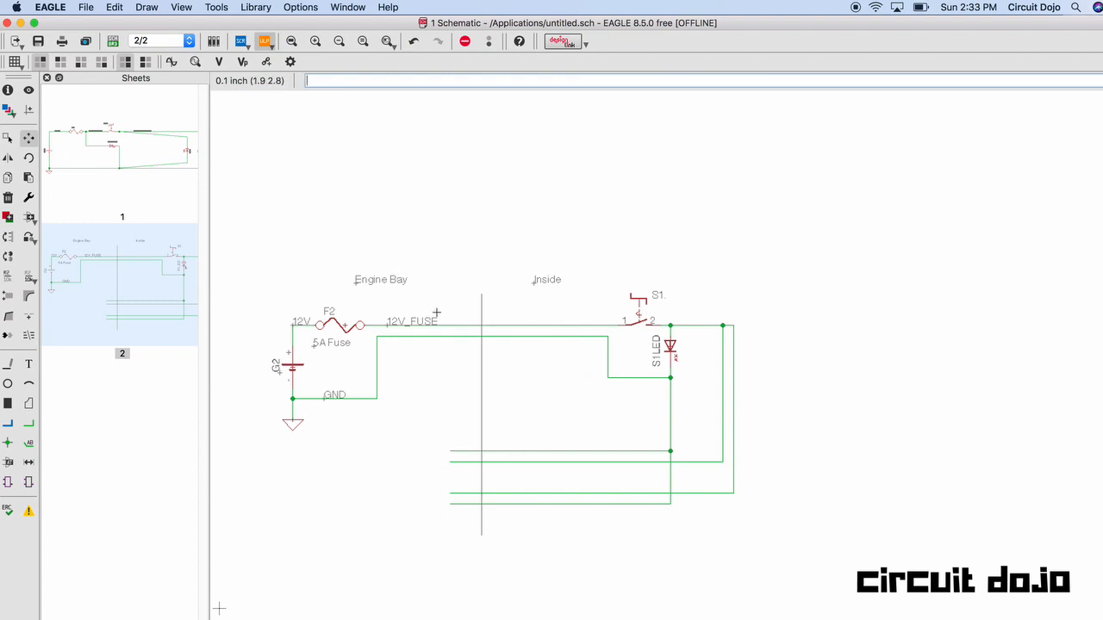
{"action": "type", "text": "add"}
{"action": "key", "text": "Return"}
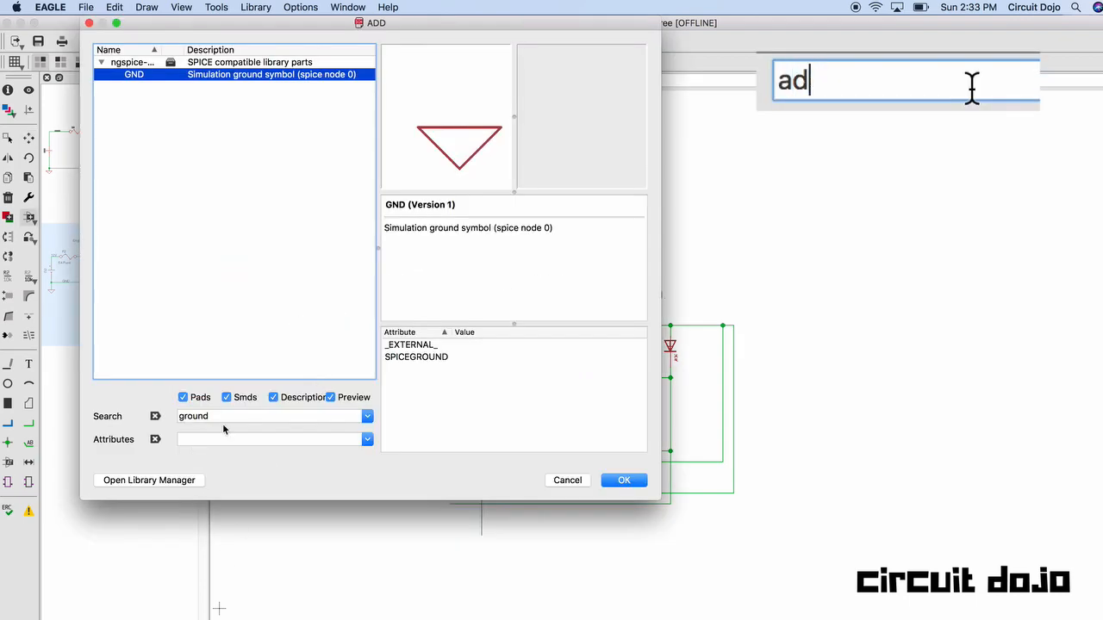
{"action": "key", "text": "super+a"}
{"action": "type", "text": "LED"}
{"action": "key", "text": "Return"}
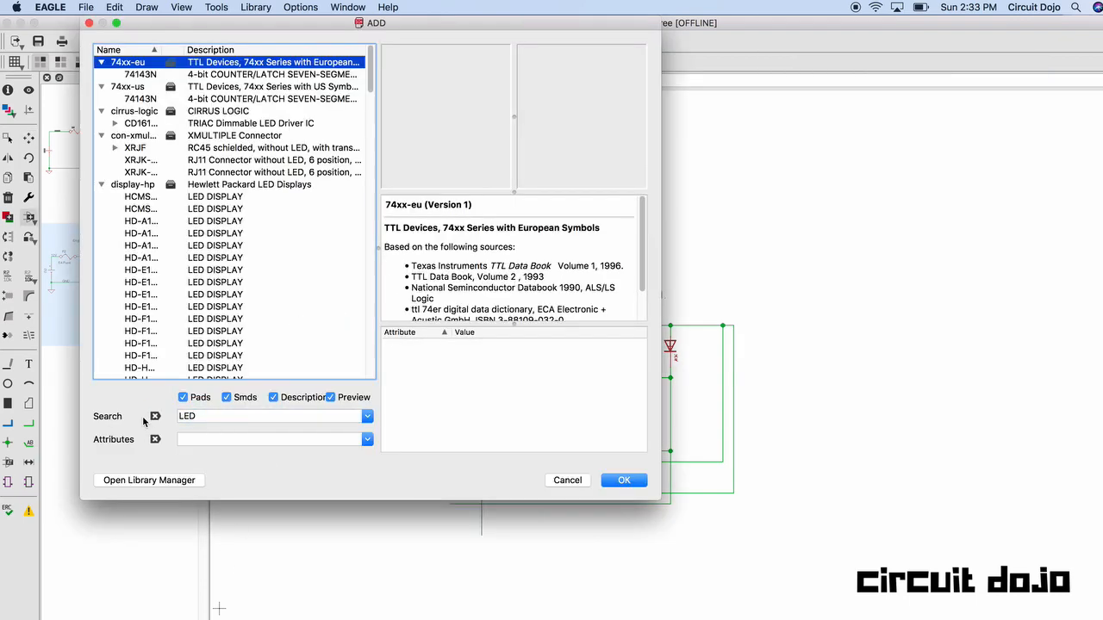
Step: Browse the LED results and choose the HLMP6 2 mm horizontal LED
{"action": "left_click", "coordinate": [213, 257]}
{"action": "scroll", "coordinate": [238, 286], "scroll_direction": "down", "scroll_amount": 8}
{"action": "left_click", "coordinate": [242, 289]}
{"action": "scroll", "coordinate": [242, 290], "scroll_direction": "down", "scroll_amount": 3}
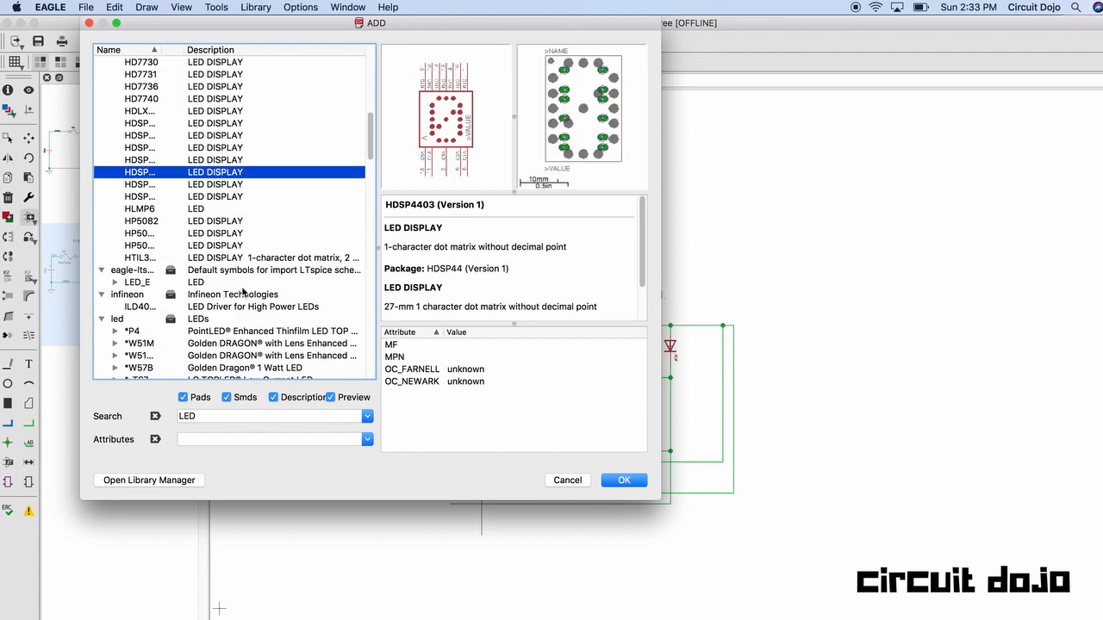
{"action": "left_click", "coordinate": [203, 197]}
{"action": "double_click", "coordinate": [197, 211]}
Step: Place two HLMP6 LEDs, one above the other, below the battery circuit on sheet 2, beside the open net ends
{"action": "left_click", "coordinate": [196, 208]}
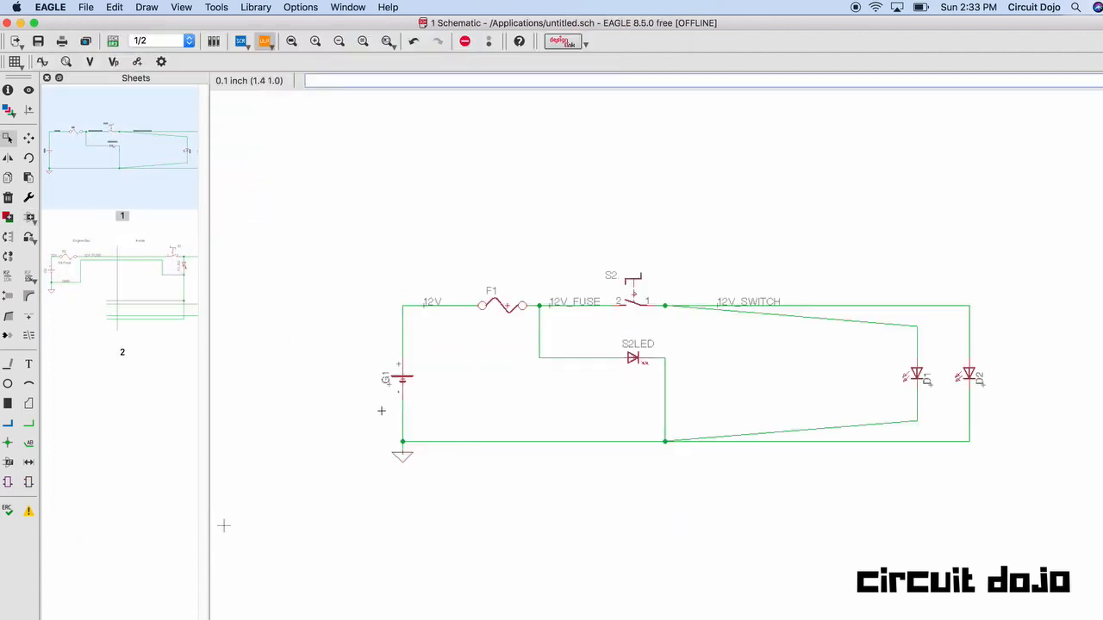
{"action": "left_click", "coordinate": [177, 264]}
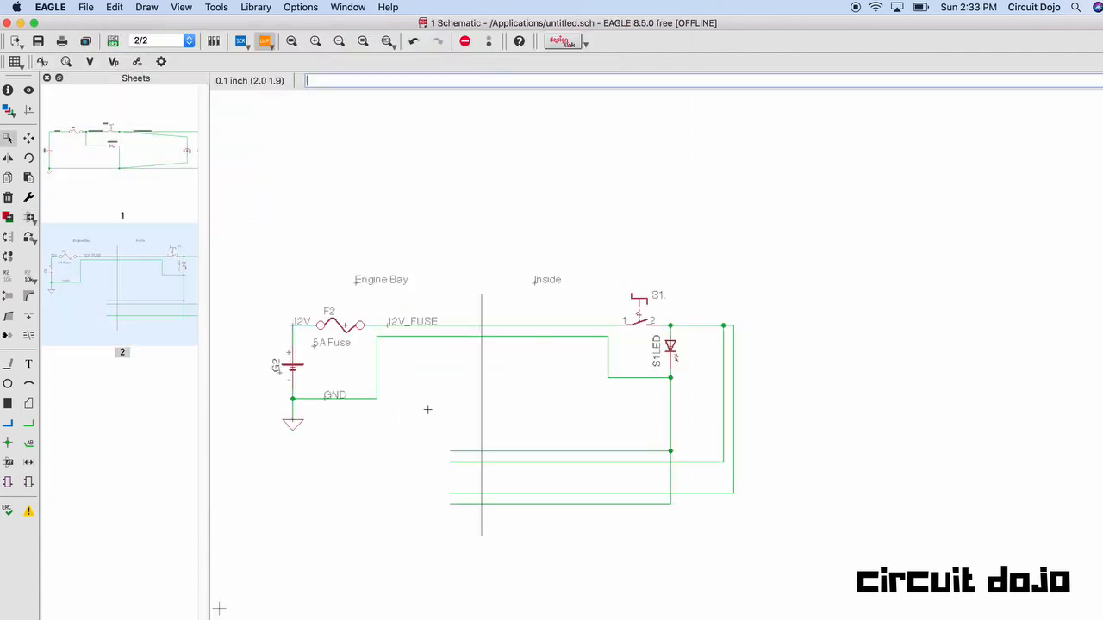
{"action": "key", "text": "Return"}
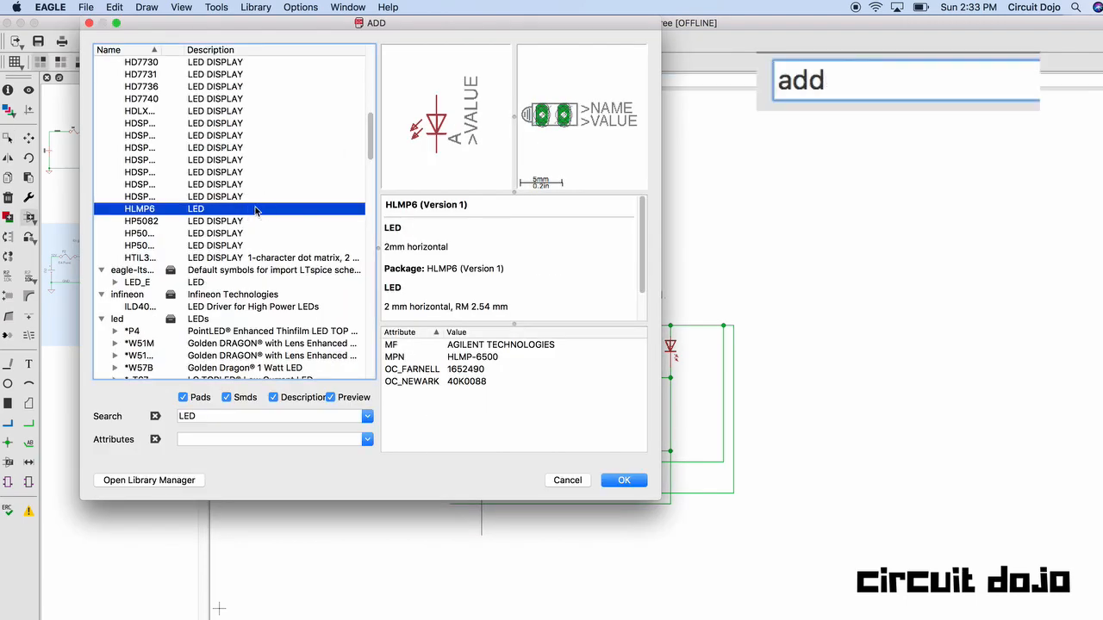
{"action": "double_click", "coordinate": [258, 212]}
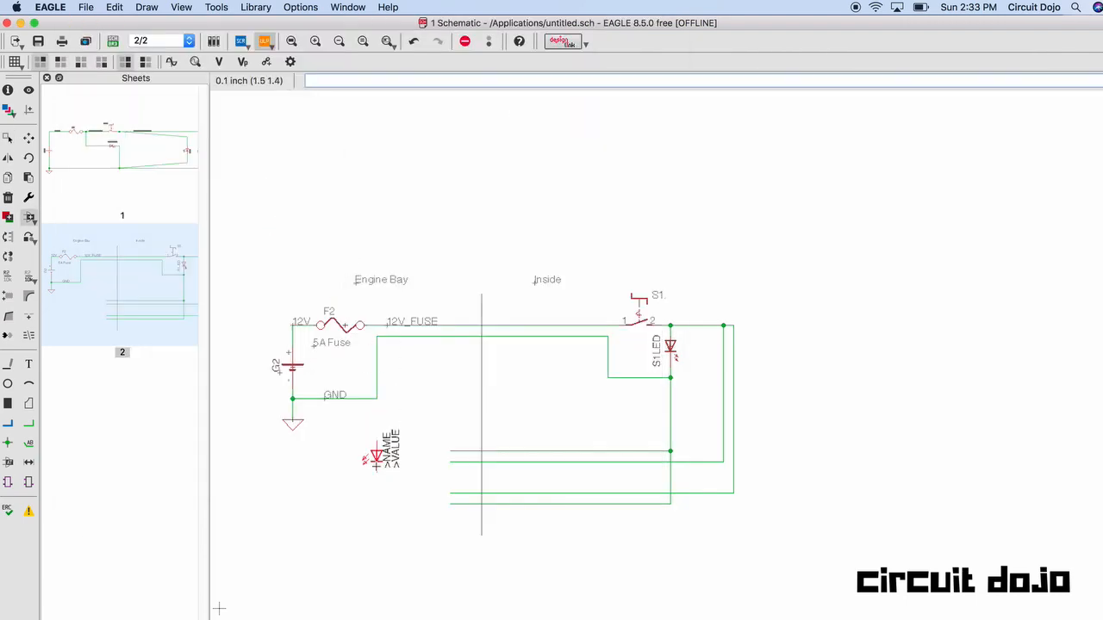
{"action": "left_click", "coordinate": [376, 462]}
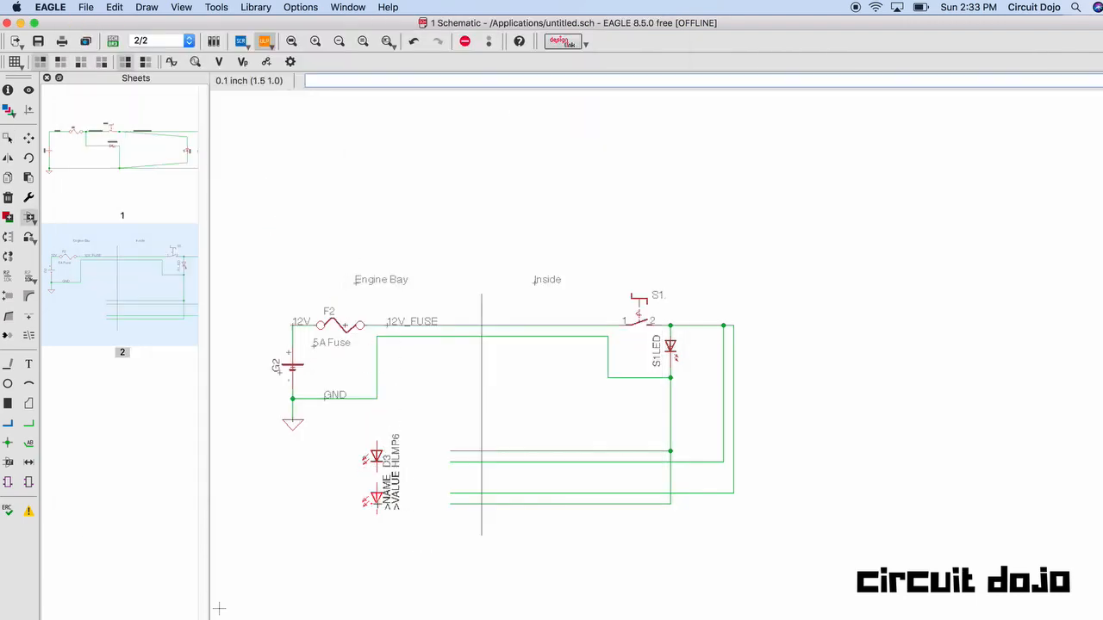
{"action": "left_click", "coordinate": [376, 508]}
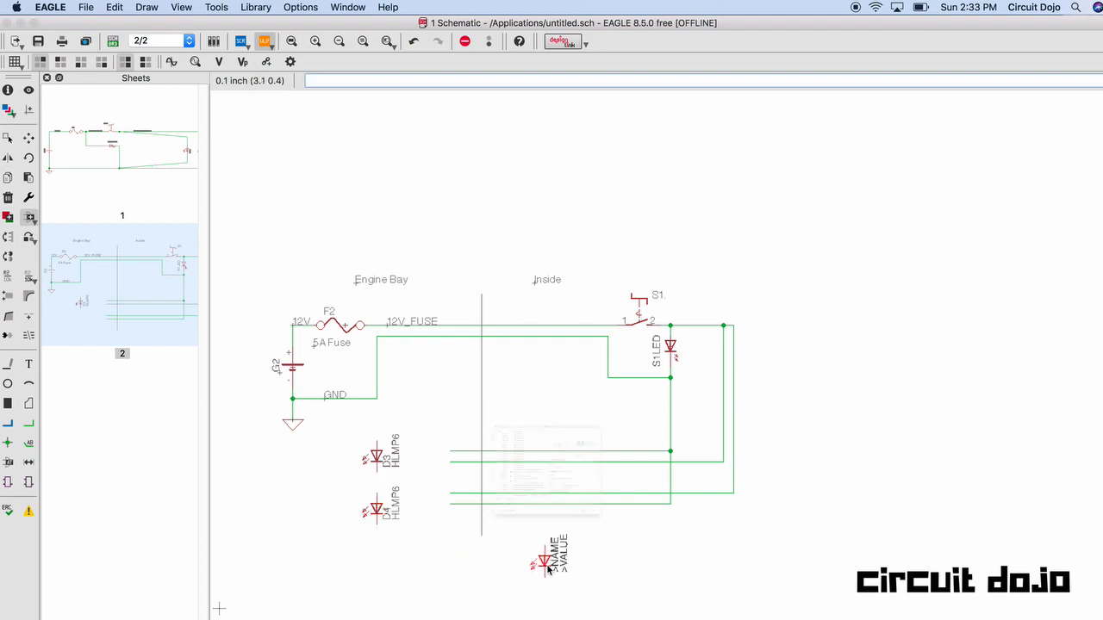
{"action": "key", "text": "Escape"}
{"action": "key", "text": "Escape"}
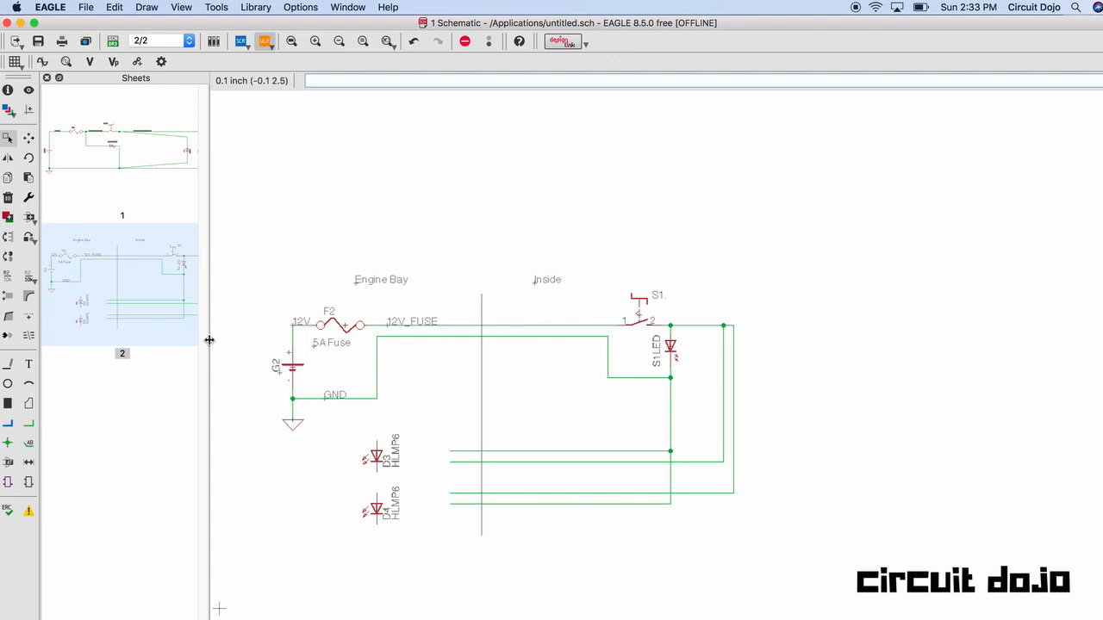
Step: Draw a horizontal divider line on the 97 Info layer below the battery's ground symbol, crossing the vertical divider
{"action": "left_click", "coordinate": [8, 364]}
{"action": "left_click", "coordinate": [267, 441]}
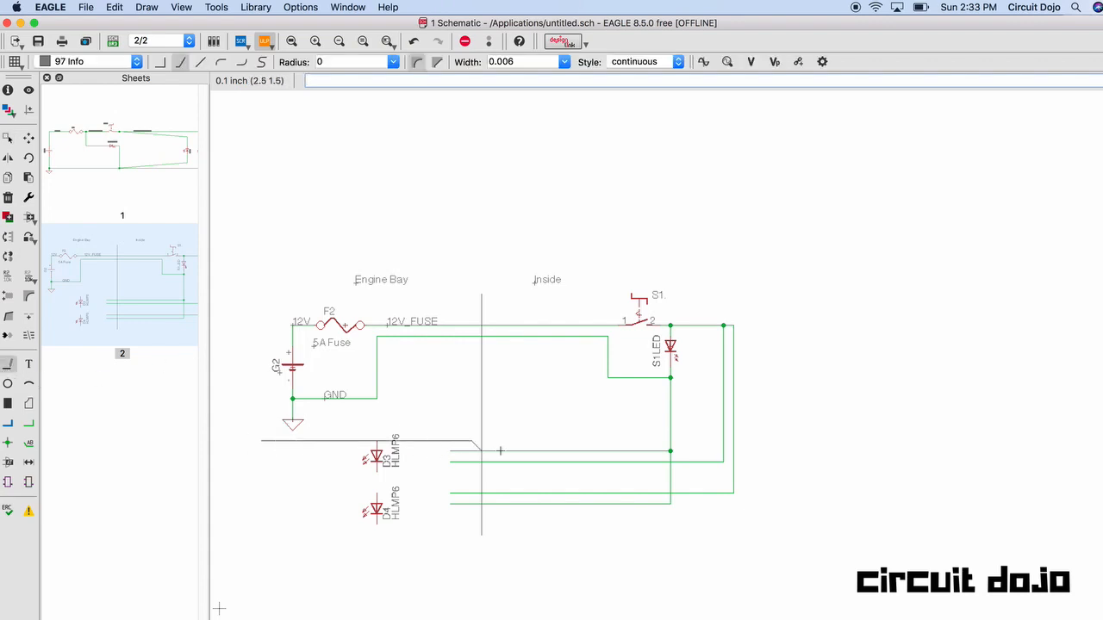
{"action": "left_click", "coordinate": [549, 440]}
{"action": "key", "text": "Escape"}
{"action": "key", "text": "Escape"}
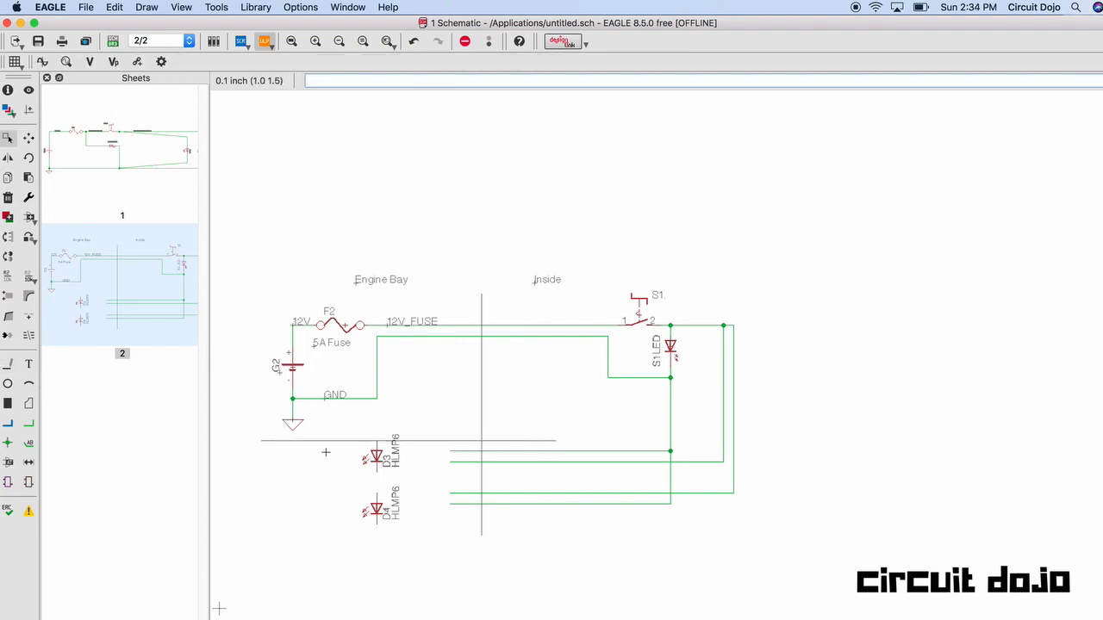
Step: Move LED D3 below the horizontal divider so it sits level with D4 on its left
{"action": "key", "text": "F7"}
{"action": "left_click", "coordinate": [376, 457]}
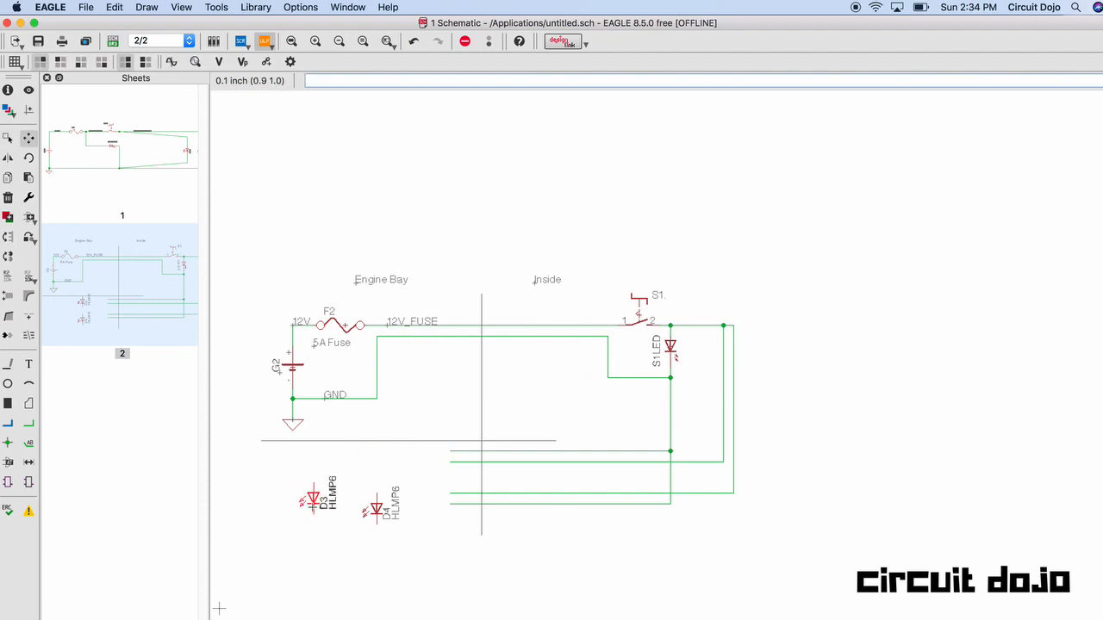
{"action": "left_click", "coordinate": [313, 509]}
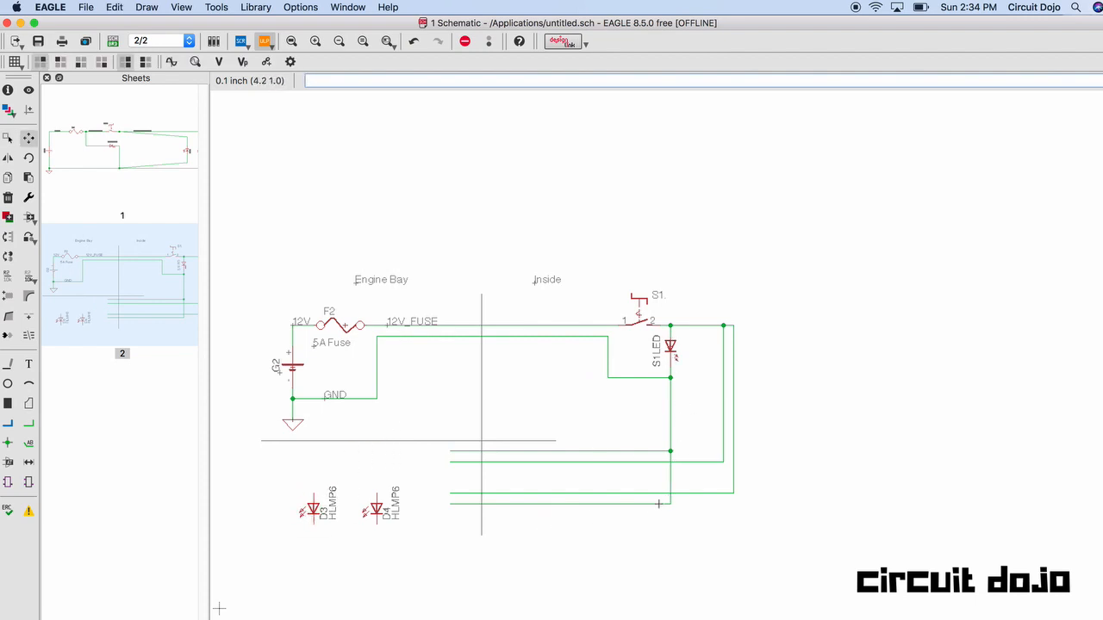
Step: Lower the bottom GND branch beneath the LEDs and extend its net to the lower pin of D4
{"action": "left_click", "coordinate": [514, 506]}
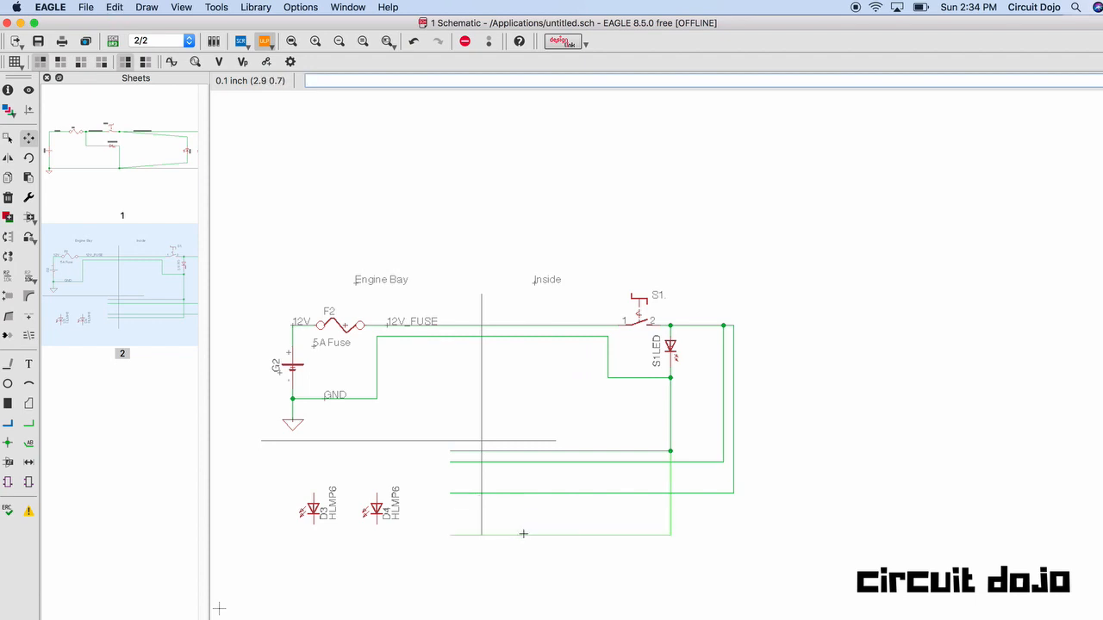
{"action": "left_click", "coordinate": [522, 546]}
{"action": "left_click", "coordinate": [28, 423]}
{"action": "left_click", "coordinate": [449, 546]}
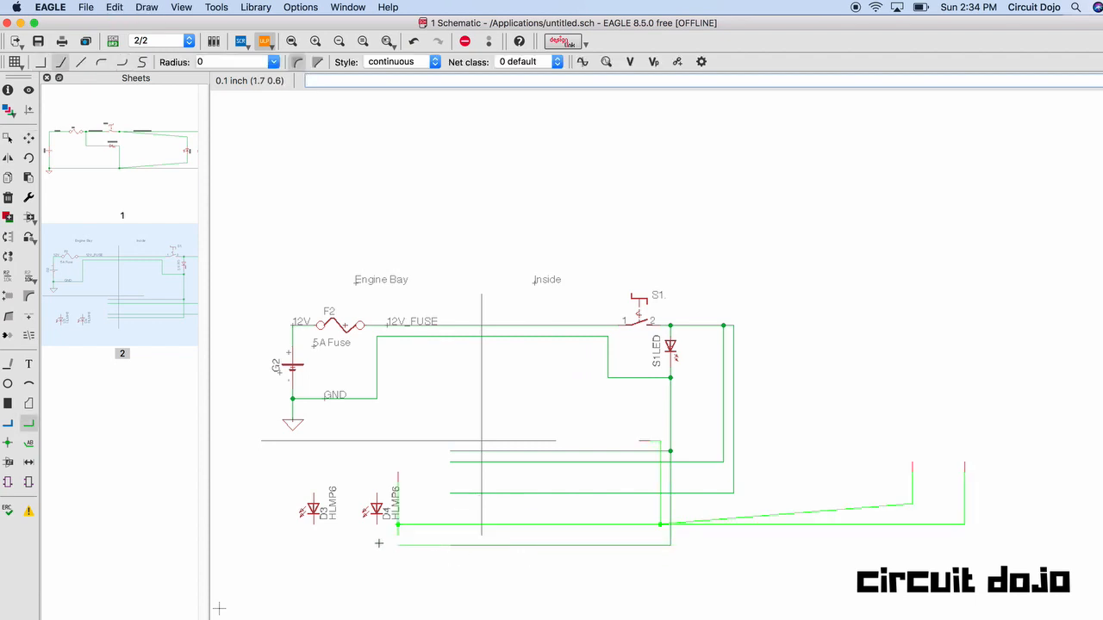
{"action": "left_click", "coordinate": [379, 546]}
{"action": "left_click", "coordinate": [376, 520]}
{"action": "key", "text": "Escape"}
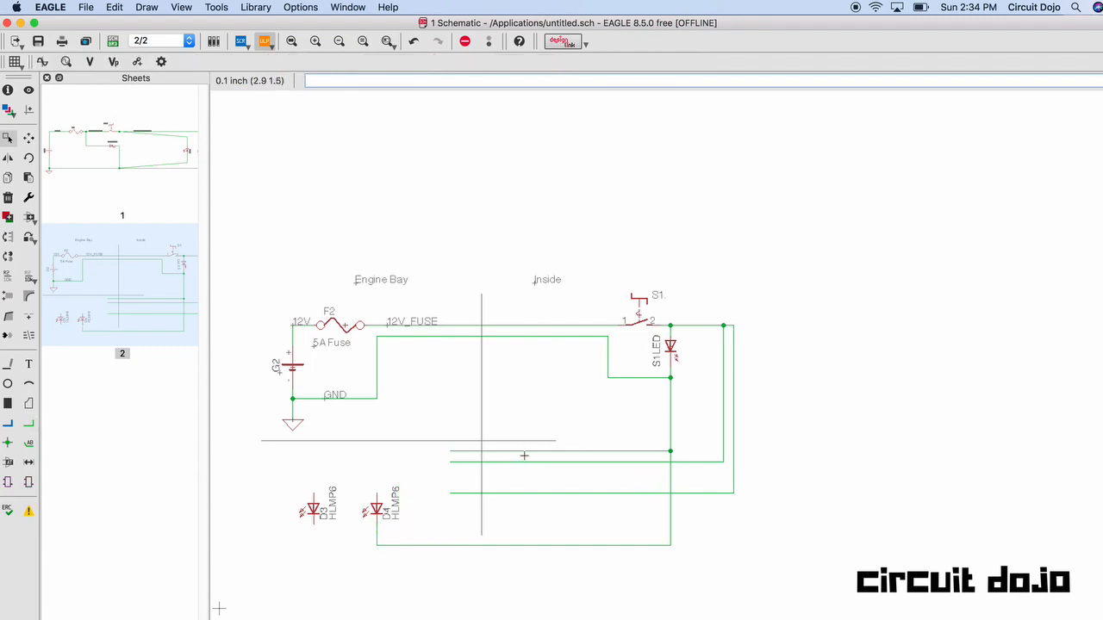
Step: Move the remaining upper GND branch below D4's return line, and wire D3 between it and the inner switch output net
{"action": "key", "text": "F7"}
{"action": "left_click", "coordinate": [559, 452]}
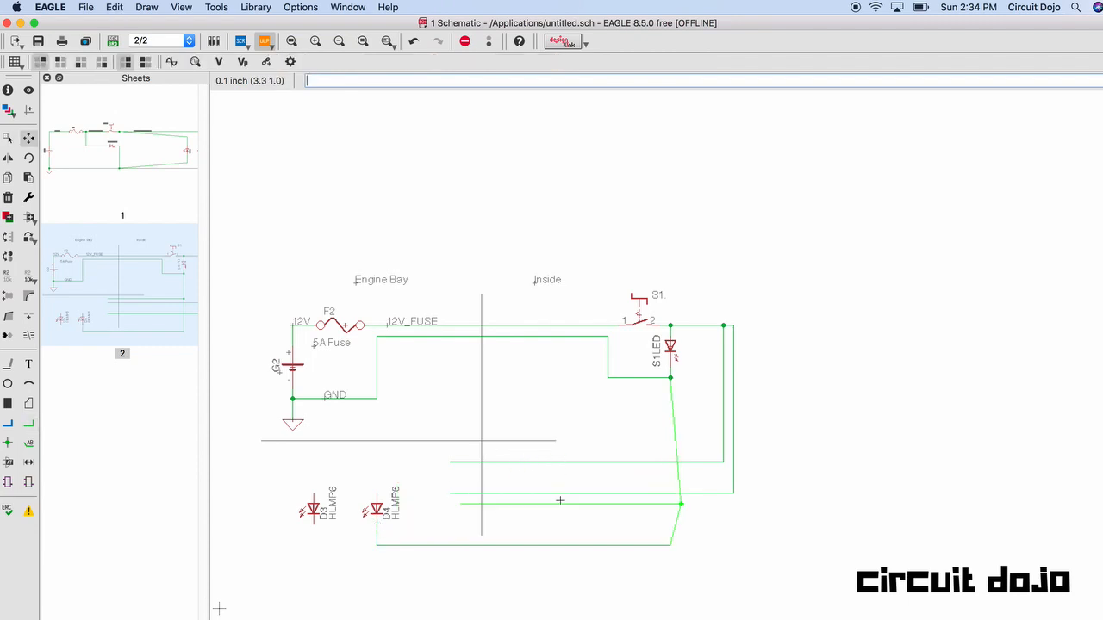
{"action": "left_click", "coordinate": [554, 560]}
{"action": "key", "text": "alt+n"}
{"action": "left_click", "coordinate": [449, 560]}
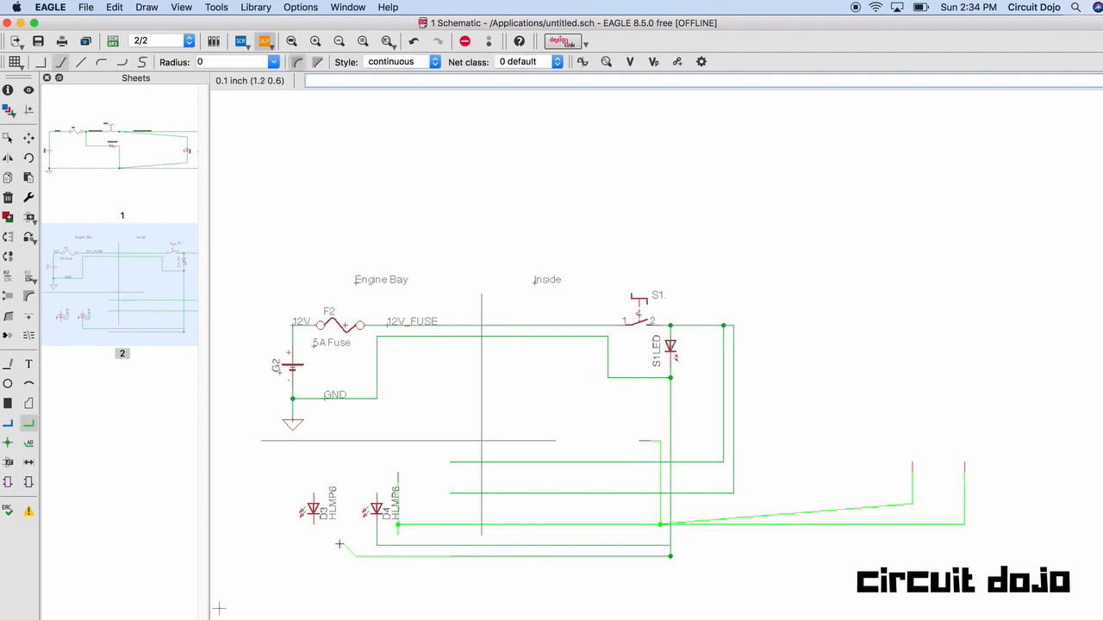
{"action": "left_click", "coordinate": [313, 556]}
{"action": "left_click", "coordinate": [313, 524]}
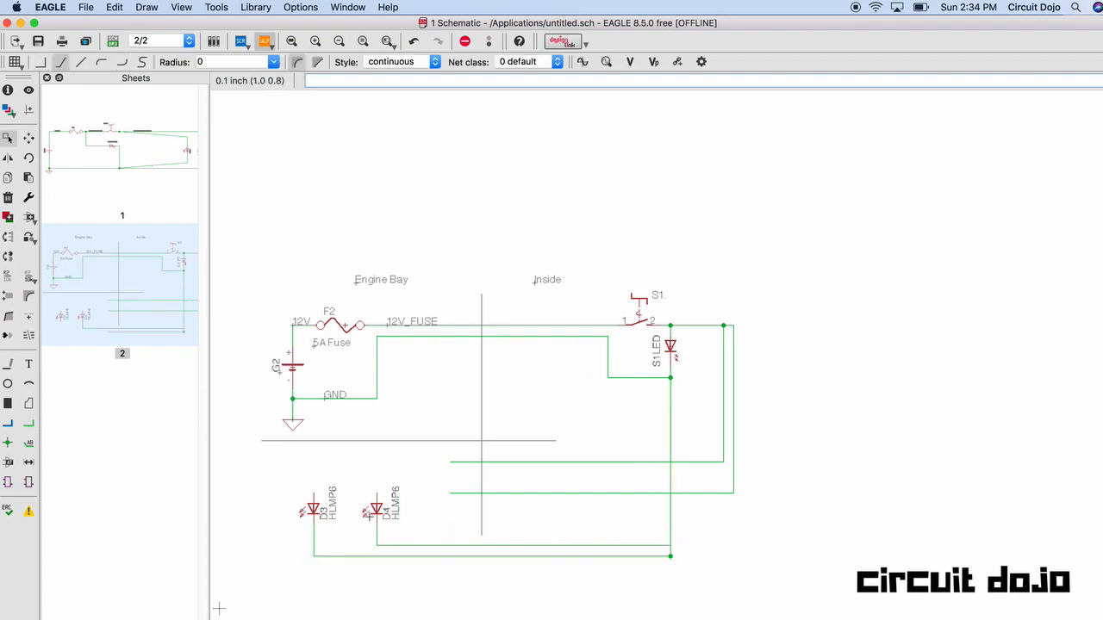
{"action": "left_click", "coordinate": [451, 462]}
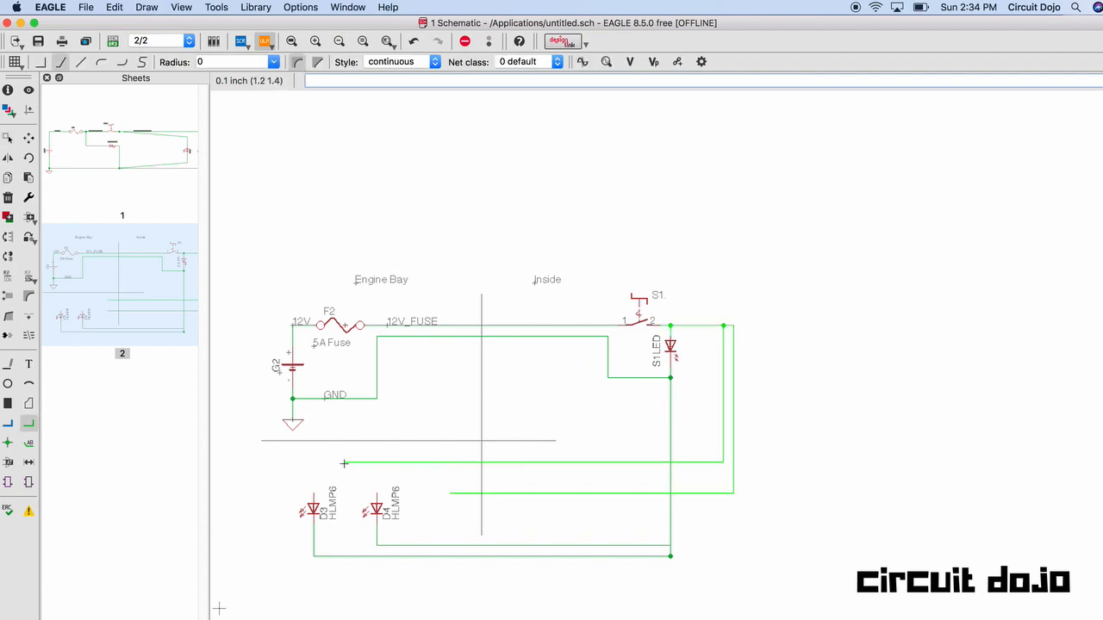
{"action": "left_click", "coordinate": [315, 492]}
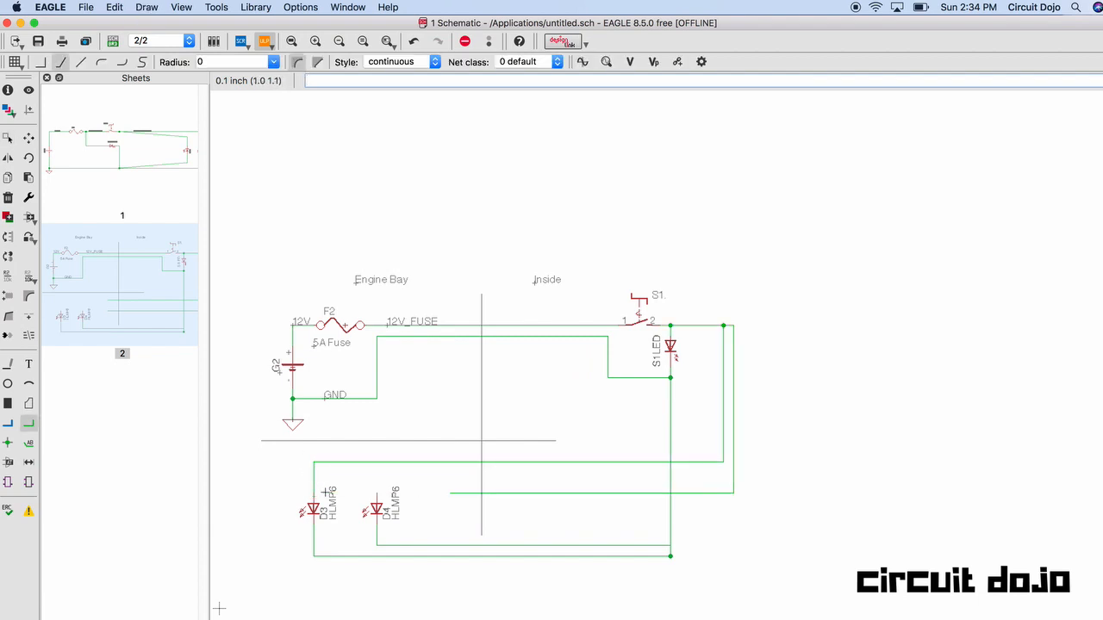
Step: Raise the outer switch output line to just below the inner one and extend its net to the upper pin of D4
{"action": "key", "text": "F7"}
{"action": "left_click", "coordinate": [513, 492]}
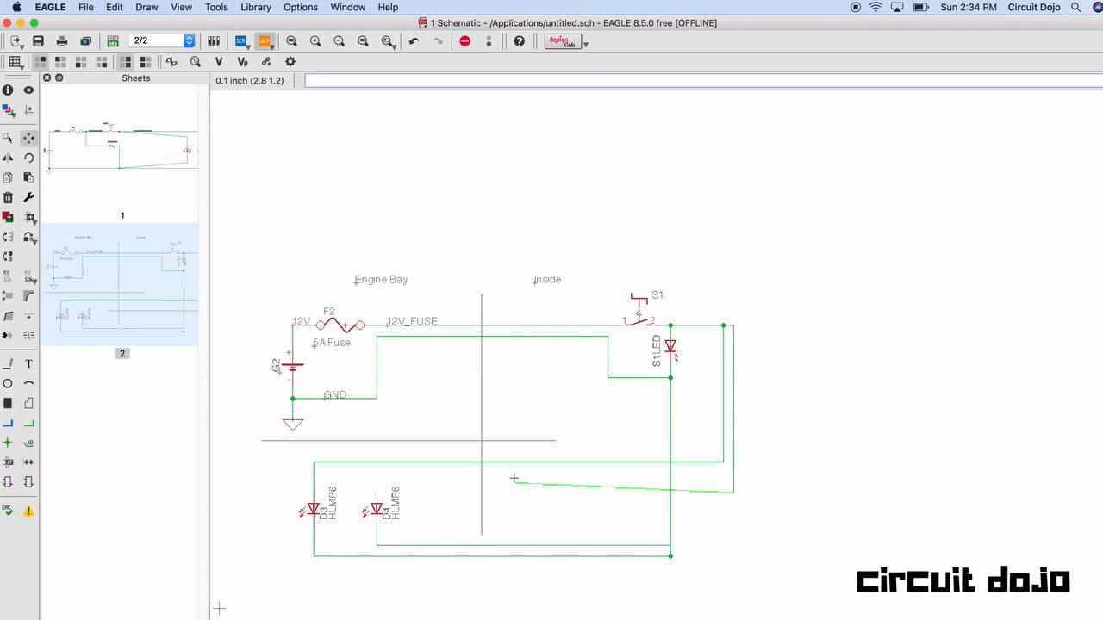
{"action": "left_click", "coordinate": [460, 472]}
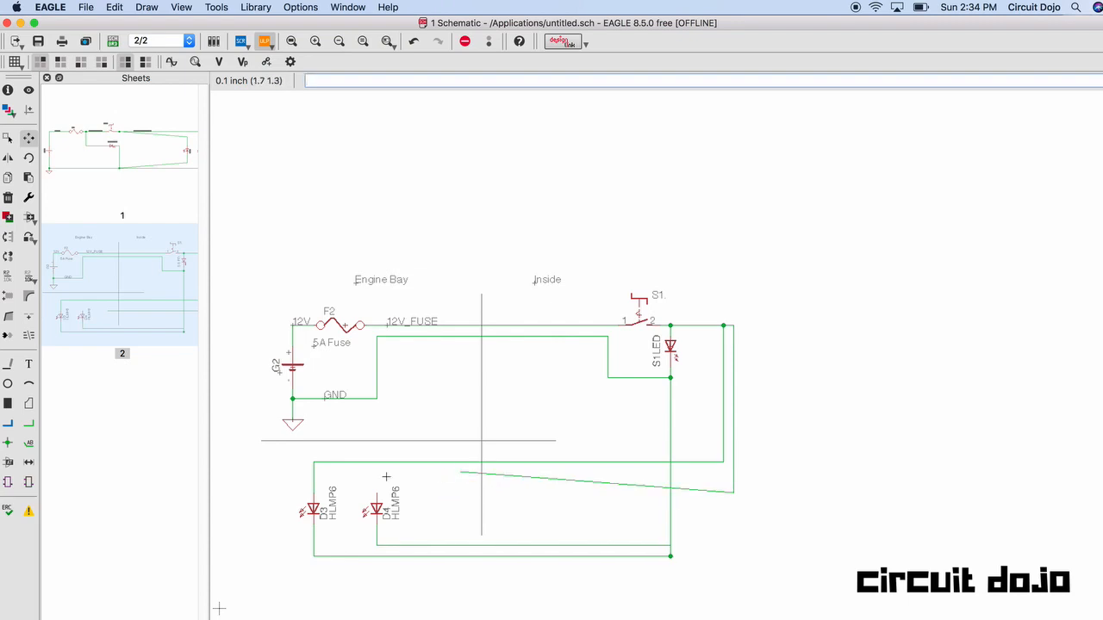
{"action": "left_click", "coordinate": [734, 492]}
{"action": "left_click", "coordinate": [733, 472]}
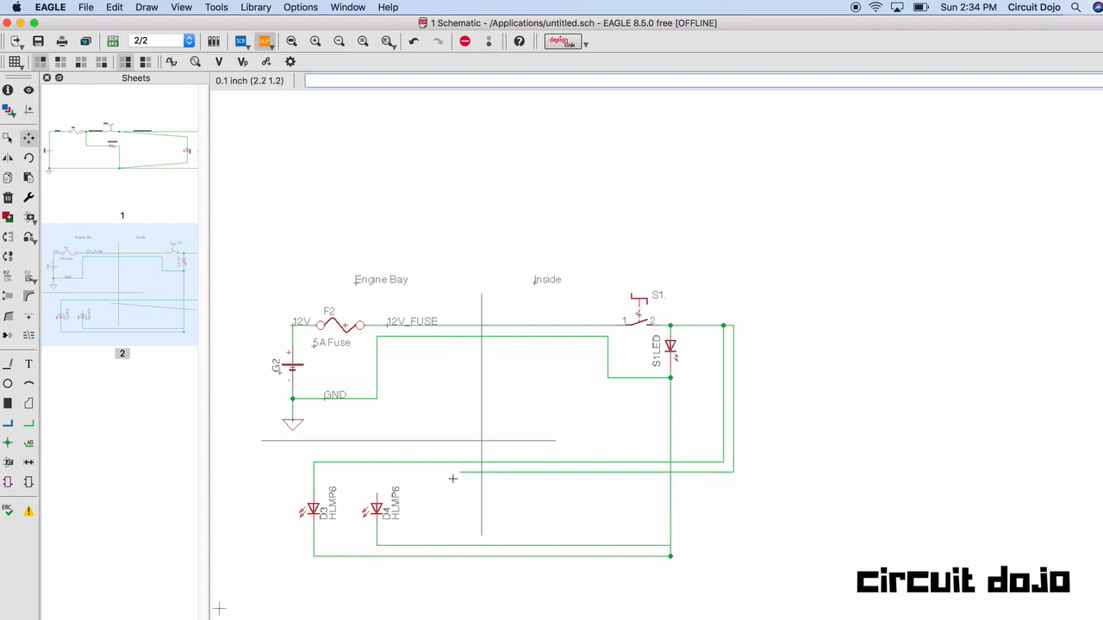
{"action": "key", "text": "alt+n"}
{"action": "left_click", "coordinate": [463, 472]}
{"action": "left_click", "coordinate": [377, 490]}
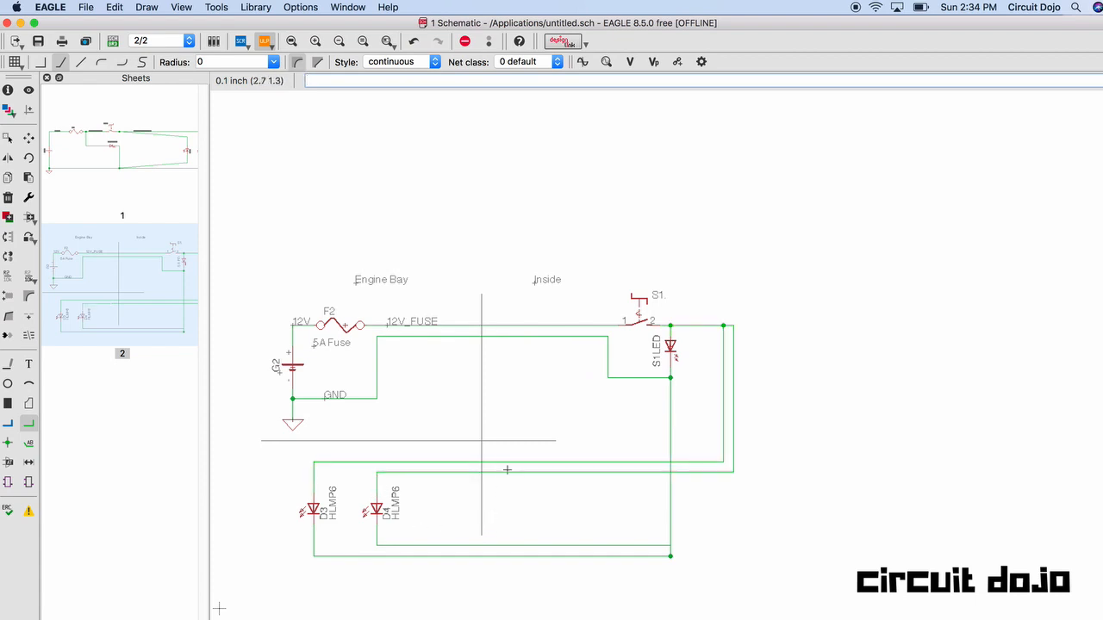
Step: Shorten the horizontal divider so it ends at the vertical Engine Bay/Inside divider
{"action": "key", "text": "F7"}
{"action": "left_click", "coordinate": [552, 440]}
{"action": "left_click", "coordinate": [481, 441]}
Step: Add the text label "Windsheild" on the 97 Info layer below the two LEDs
{"action": "type", "text": "text"}
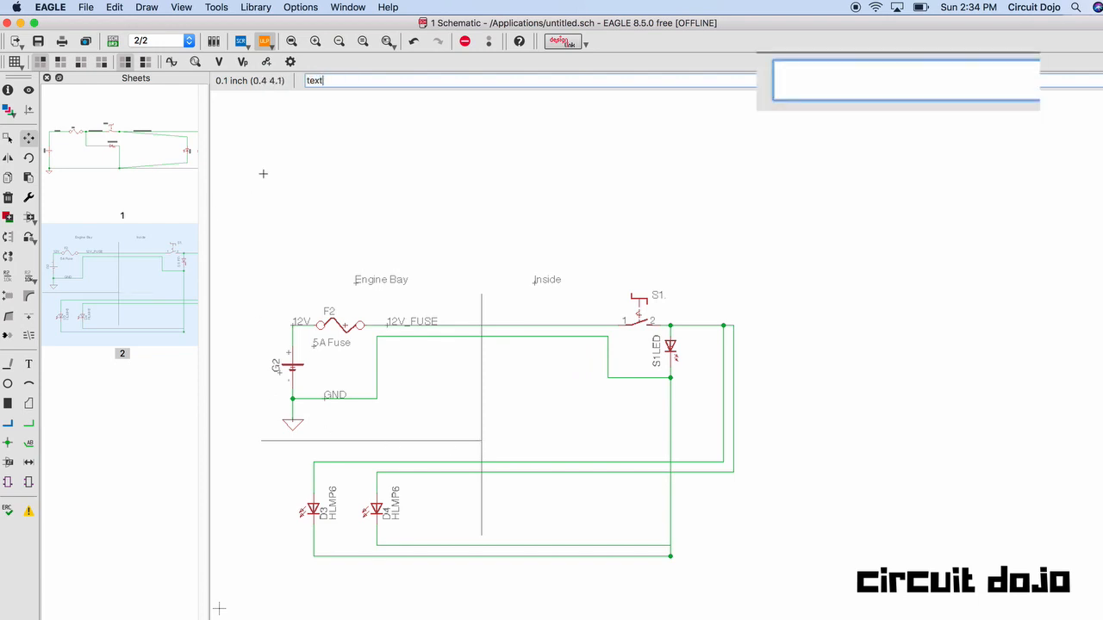
{"action": "key", "text": "Return"}
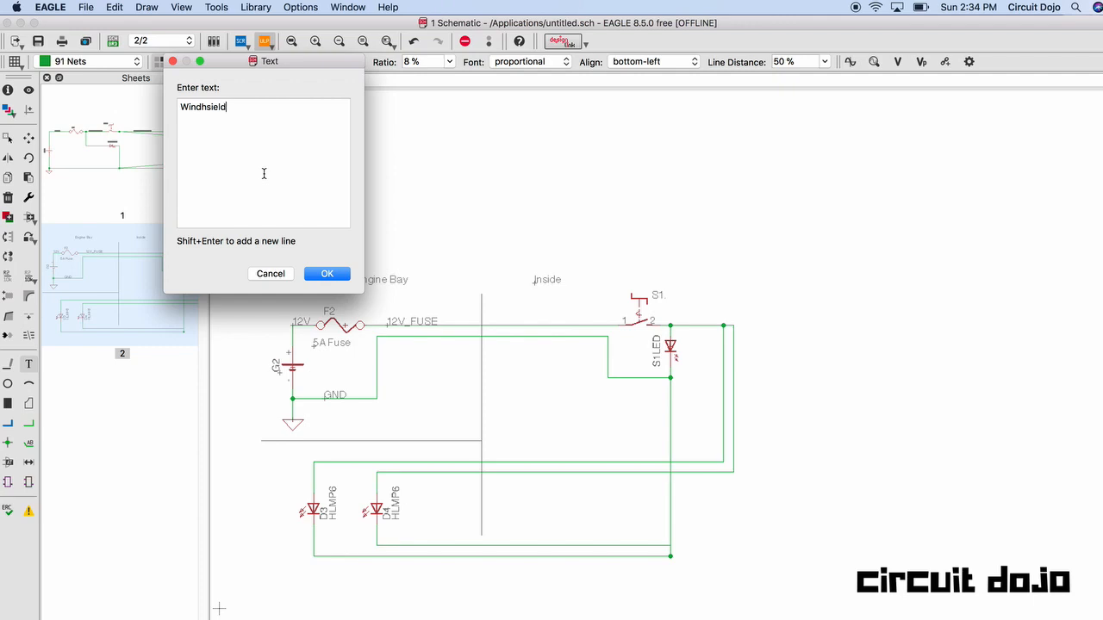
{"action": "type", "text": "Windsheild"}
{"action": "key", "text": "Return"}
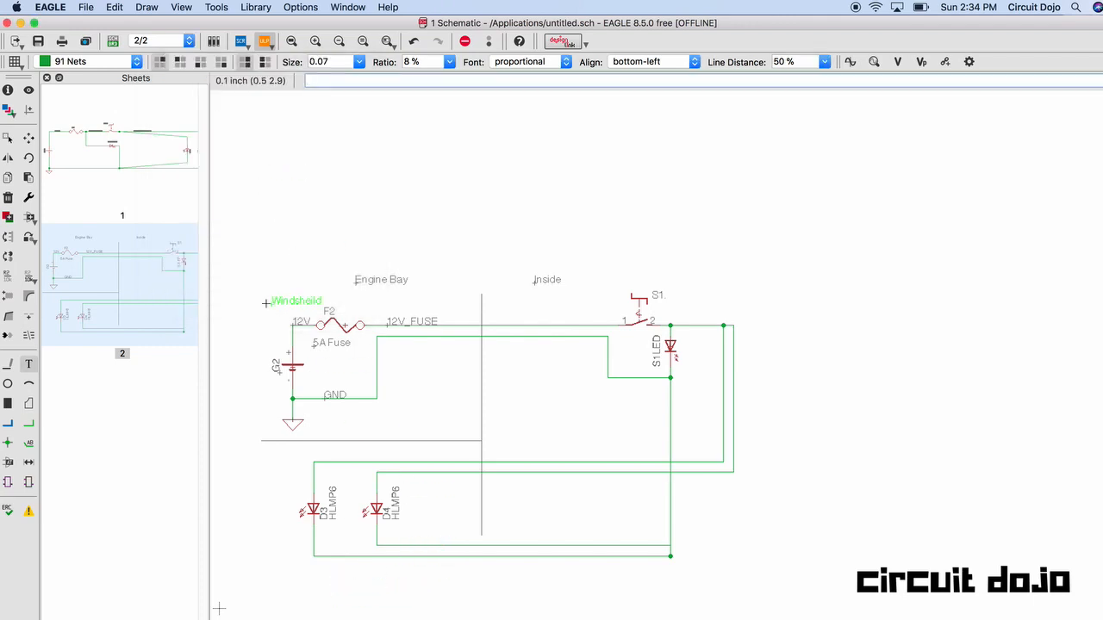
{"action": "left_click", "coordinate": [117, 63]}
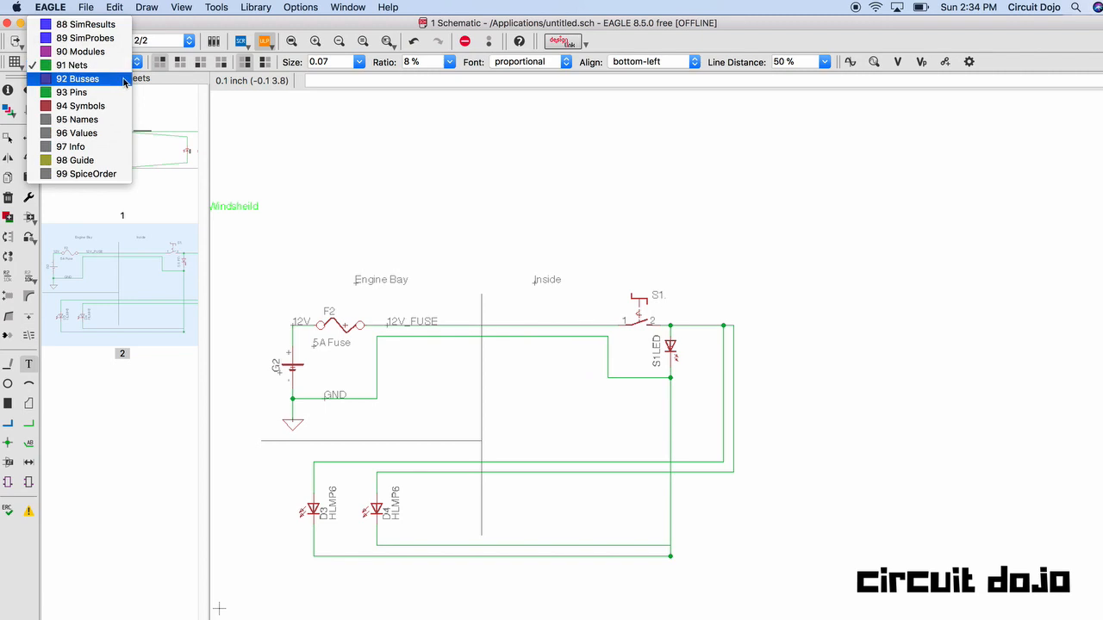
{"action": "left_click", "coordinate": [86, 146]}
{"action": "left_click", "coordinate": [334, 576]}
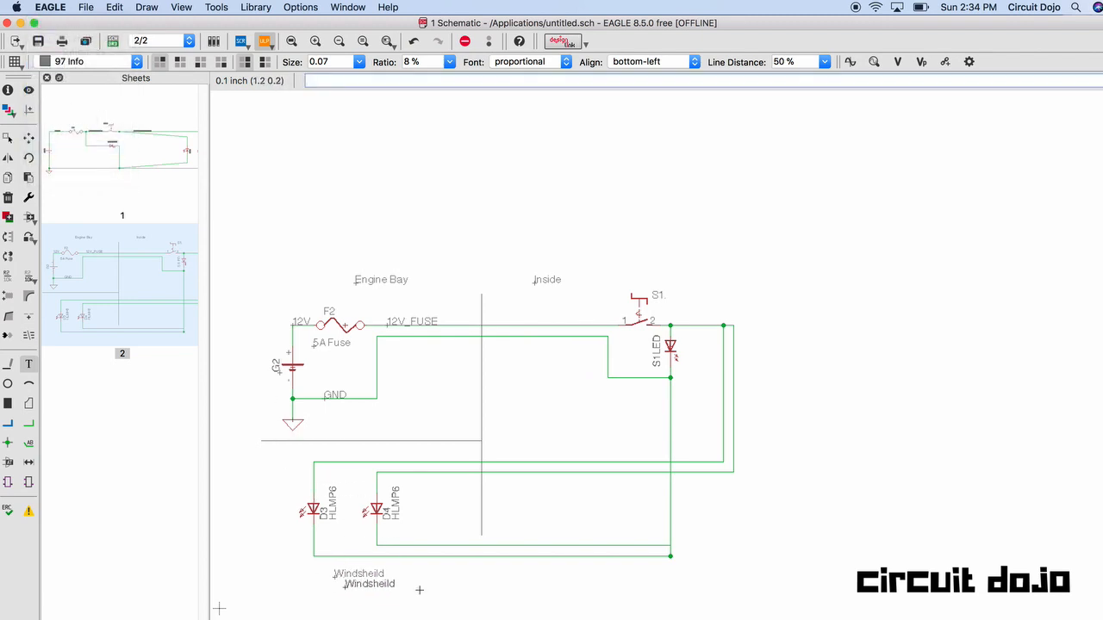
{"action": "key", "text": "Return"}
{"action": "key", "text": "Escape"}
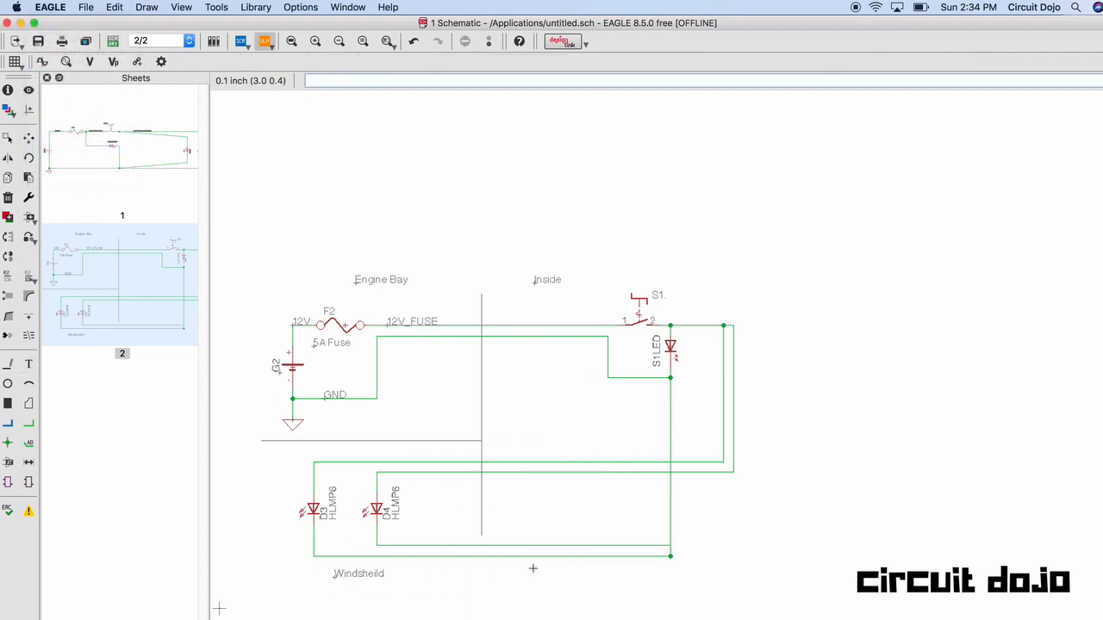
Step: Extend the vertical divider line downward past the Windsheild label
{"action": "key", "text": "F7"}
{"action": "left_click", "coordinate": [484, 526]}
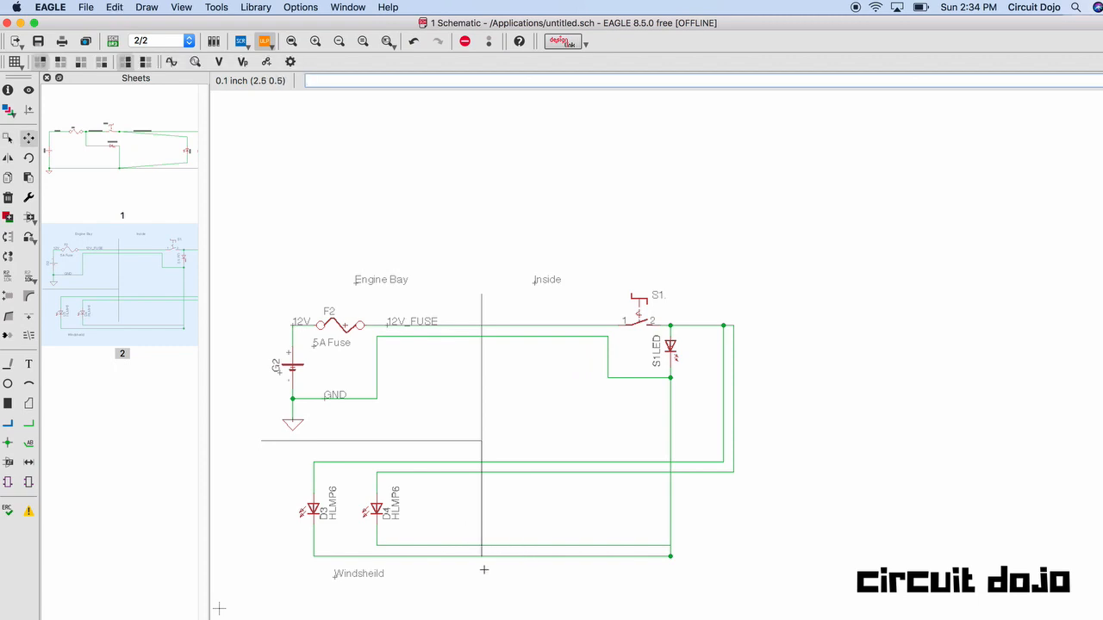
{"action": "left_click", "coordinate": [482, 617]}
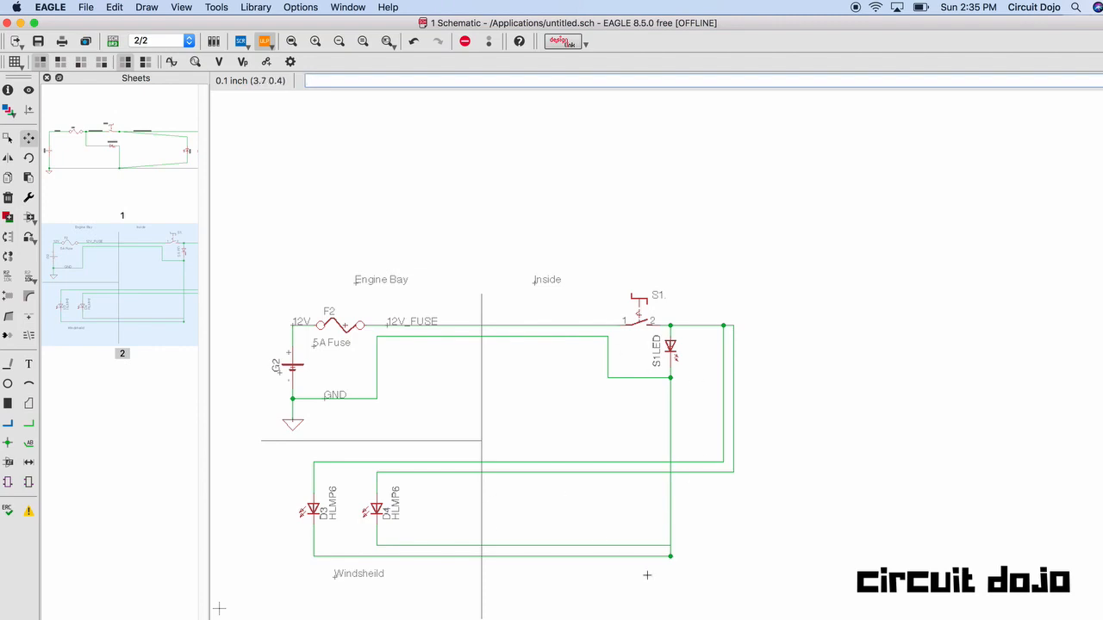
{"action": "scroll", "coordinate": [479, 486], "scroll_direction": "up", "scroll_amount": 2}
{"action": "middle_click_drag", "start_coordinate": [546, 505], "coordinate": [591, 430]}
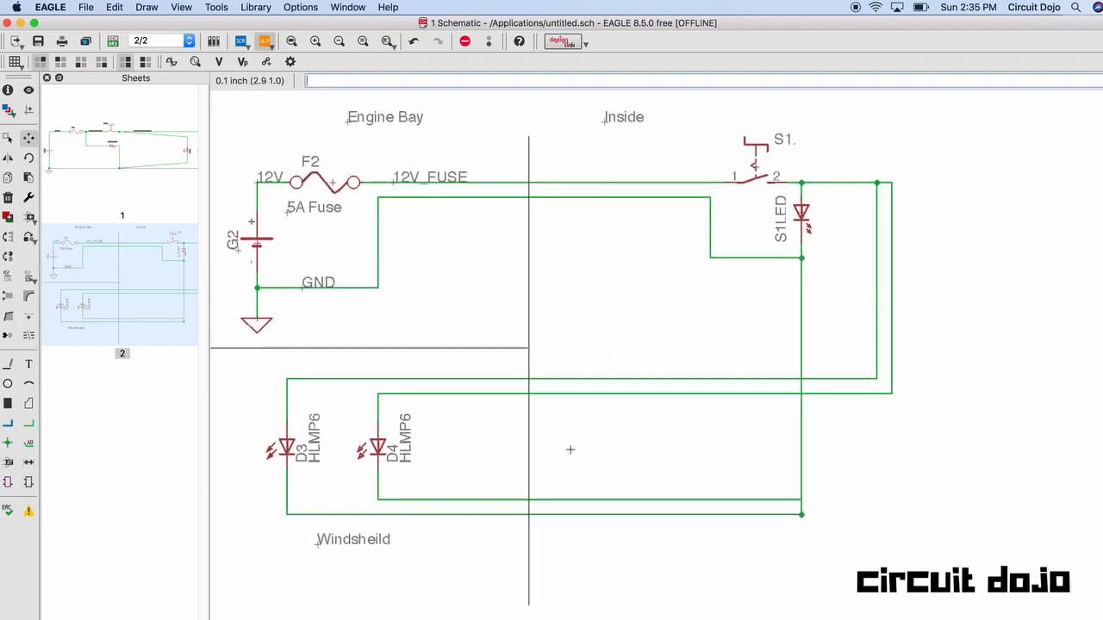
{"action": "scroll", "coordinate": [556, 477], "scroll_direction": "down", "scroll_amount": 2}
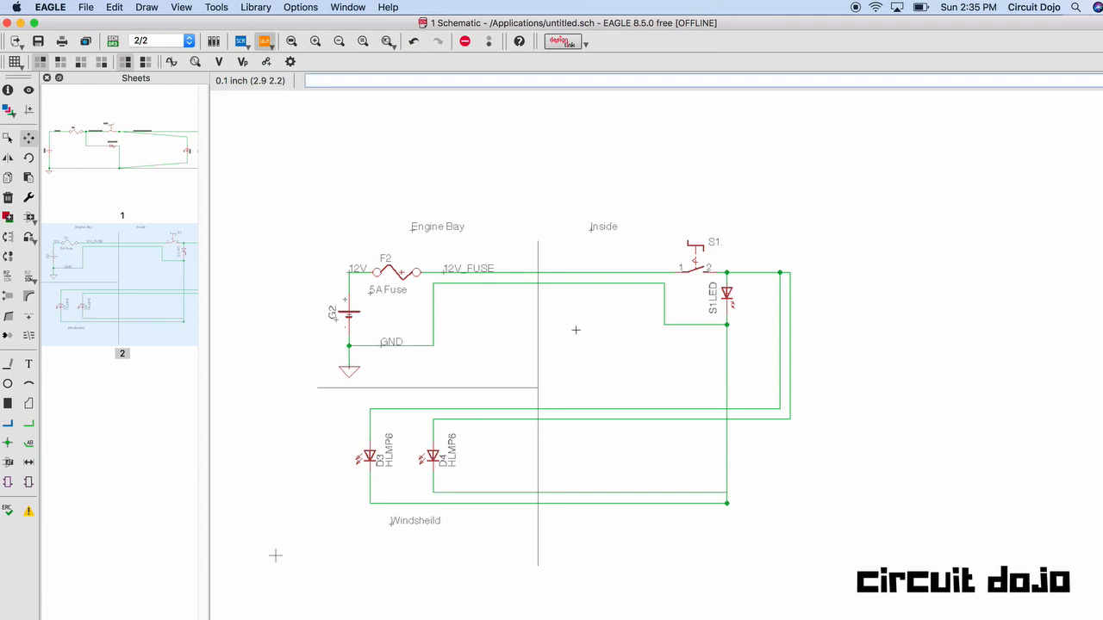
Step: Search the part library for a three-pin connector using the terms con3, DIL and HDR3
{"action": "left_click", "coordinate": [519, 79]}
{"action": "type", "text": "add"}
{"action": "key", "text": "Return"}
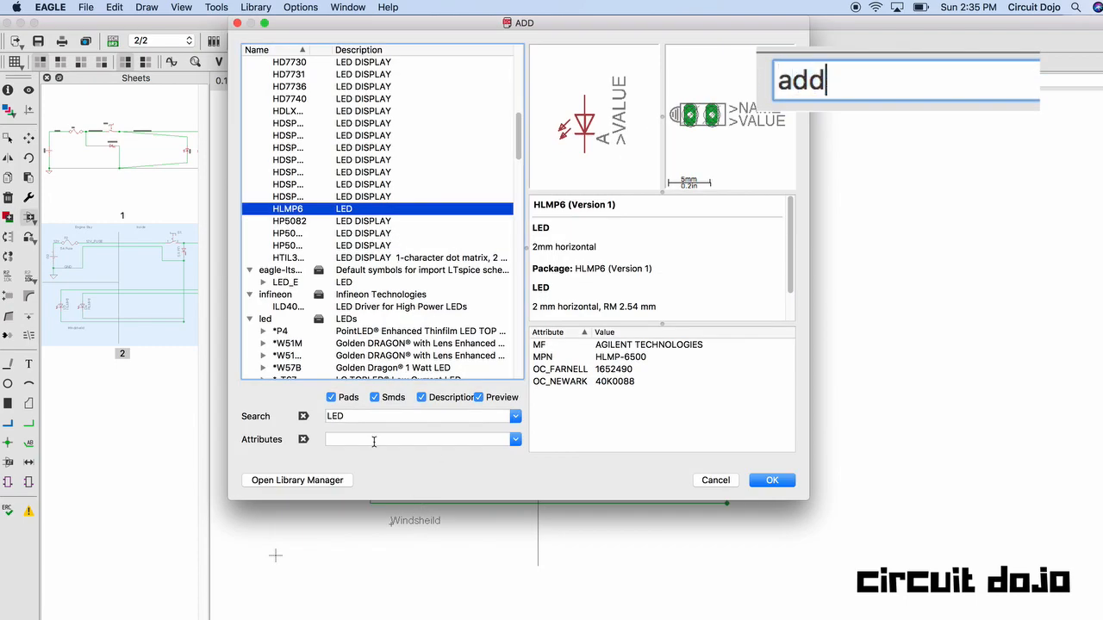
{"action": "double_click", "coordinate": [383, 417]}
{"action": "type", "text": "con3"}
{"action": "double_click", "coordinate": [340, 416]}
{"action": "type", "text": "DIL"}
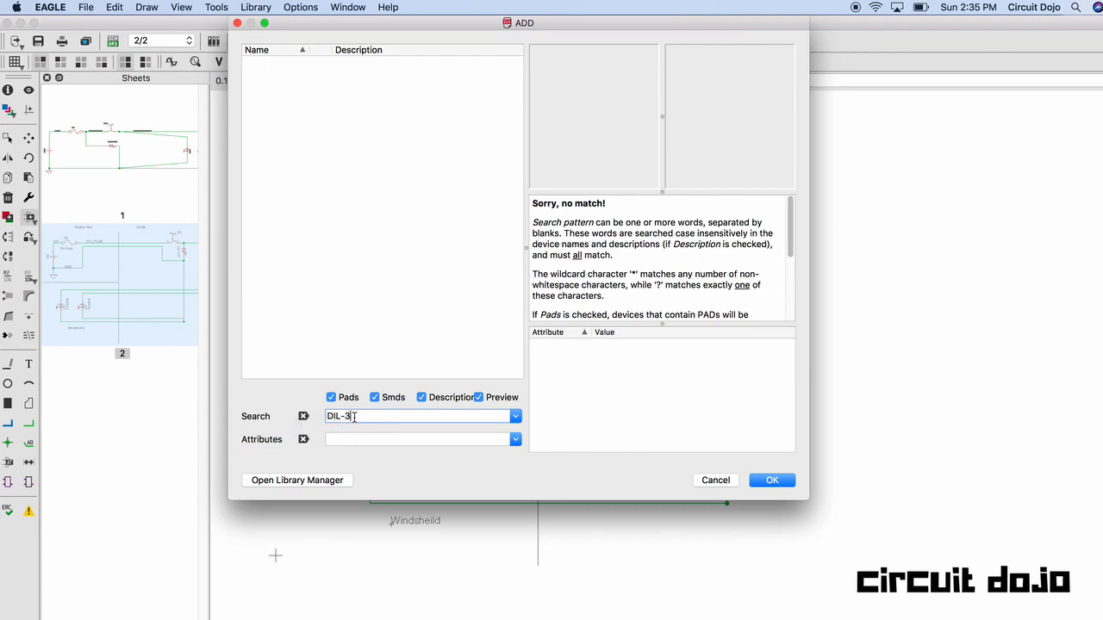
{"action": "key", "text": "Return"}
{"action": "scroll", "coordinate": [425, 334], "scroll_direction": "down", "scroll_amount": 15}
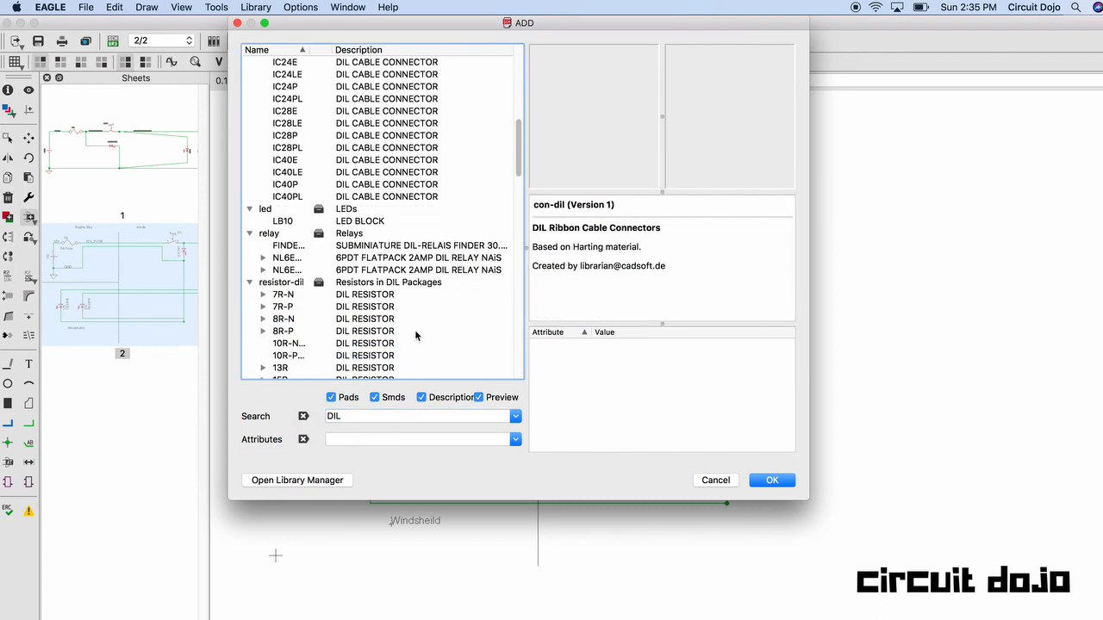
{"action": "scroll", "coordinate": [384, 371], "scroll_direction": "down", "scroll_amount": 6}
{"action": "double_click", "coordinate": [374, 417]}
{"action": "type", "text": "HDR3"}
{"action": "key", "text": "Return"}
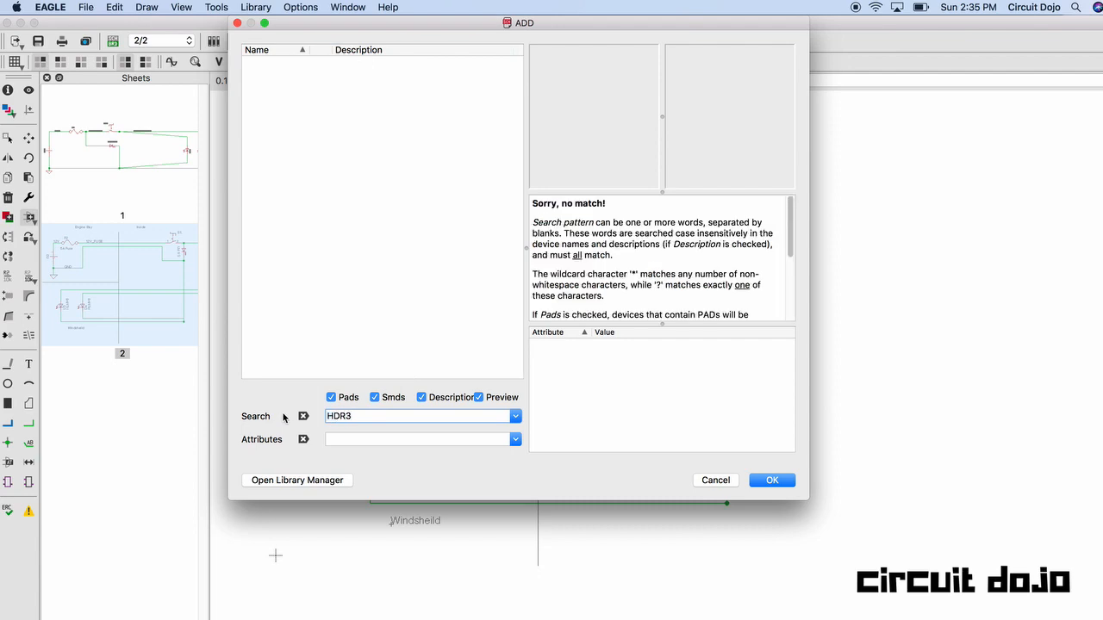
Step: Search the part library for HEADER and pick the MA03-1 pin header from con-lstb for placement
{"action": "key", "text": "BackSpace"}
{"action": "key", "text": "BackSpace"}
{"action": "key", "text": "BackSpace"}
{"action": "key", "text": "BackSpace"}
{"action": "type", "text": "HEADER"}
{"action": "key", "text": "Return"}
{"action": "scroll", "coordinate": [379, 259], "scroll_direction": "down", "scroll_amount": 10}
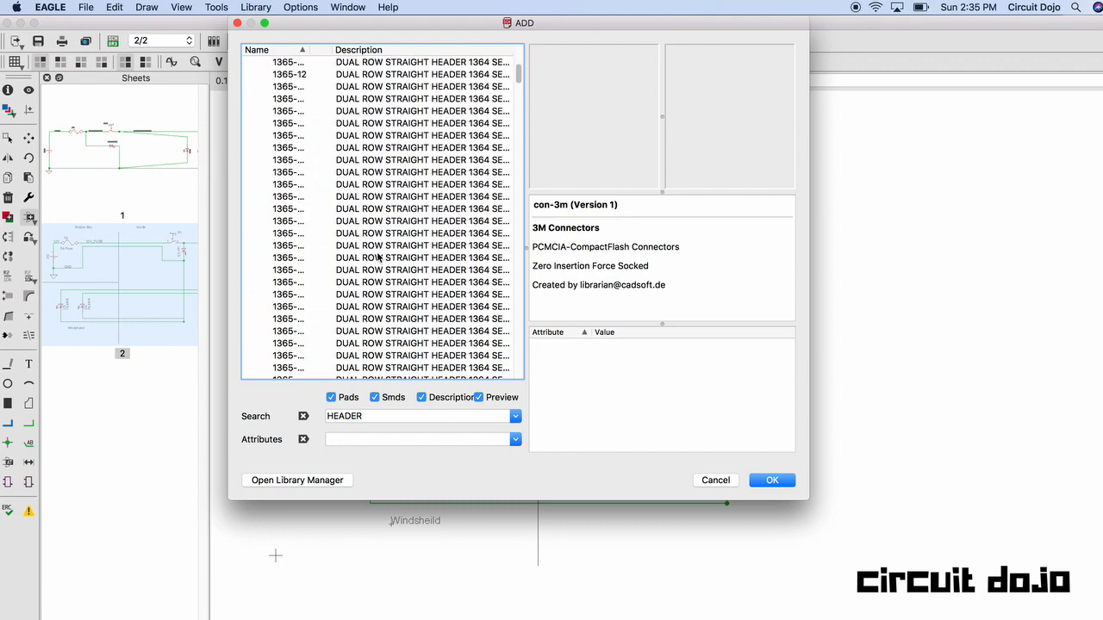
{"action": "left_click", "coordinate": [402, 233]}
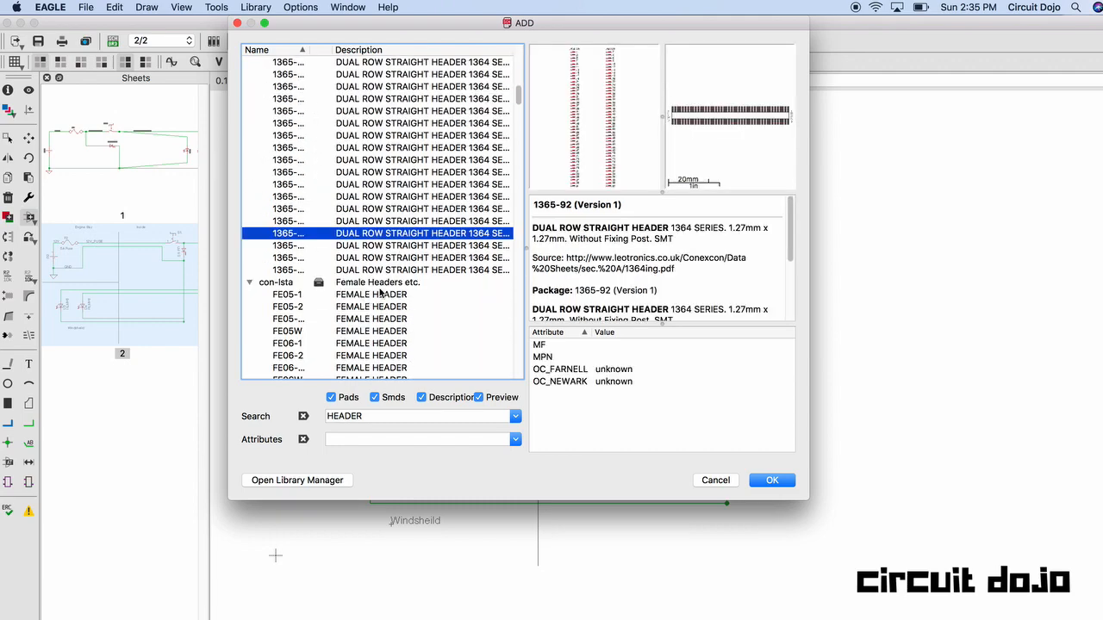
{"action": "scroll", "coordinate": [391, 229], "scroll_direction": "up", "scroll_amount": 4}
{"action": "left_click", "coordinate": [386, 197]}
{"action": "scroll", "coordinate": [392, 224], "scroll_direction": "up", "scroll_amount": 4}
{"action": "left_click", "coordinate": [393, 197]}
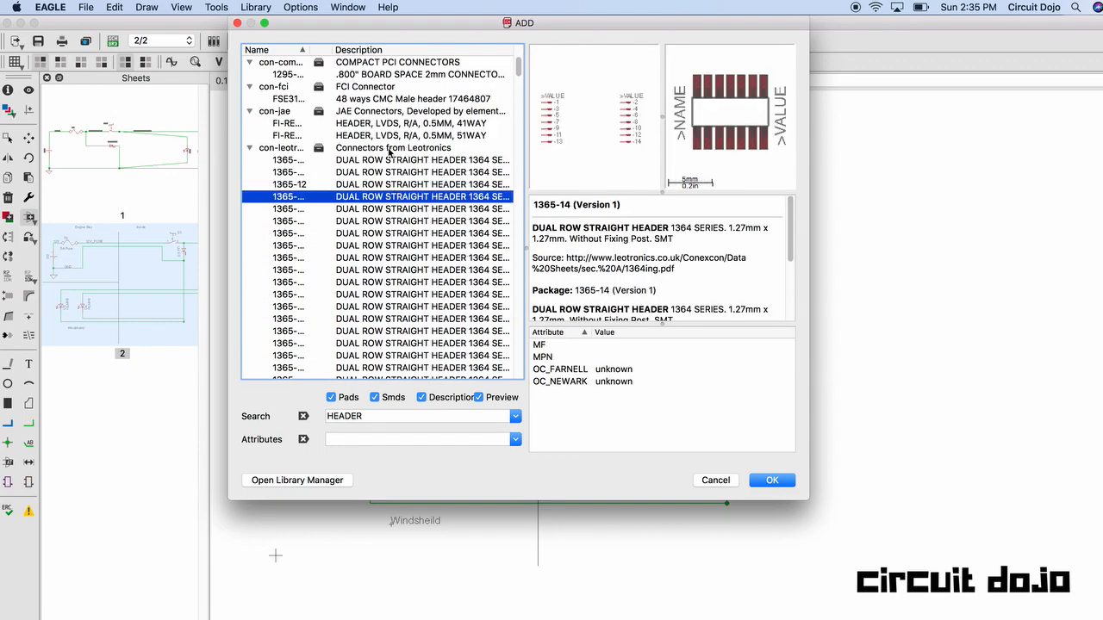
{"action": "scroll", "coordinate": [400, 267], "scroll_direction": "down", "scroll_amount": 10}
{"action": "scroll", "coordinate": [401, 278], "scroll_direction": "down", "scroll_amount": 10}
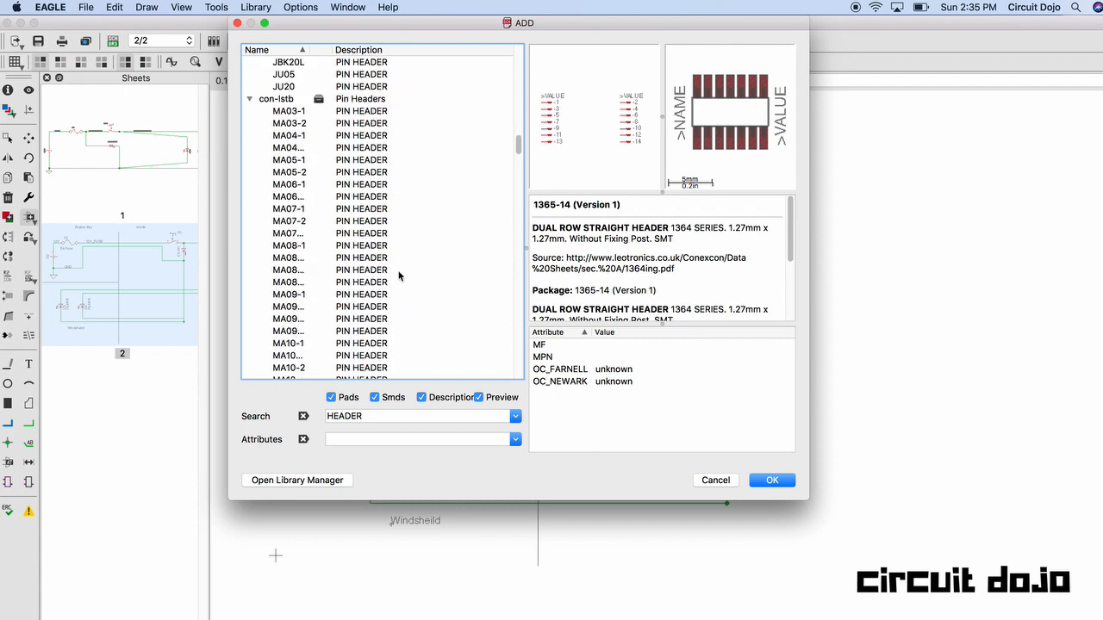
{"action": "left_click", "coordinate": [365, 124]}
{"action": "left_click", "coordinate": [368, 112]}
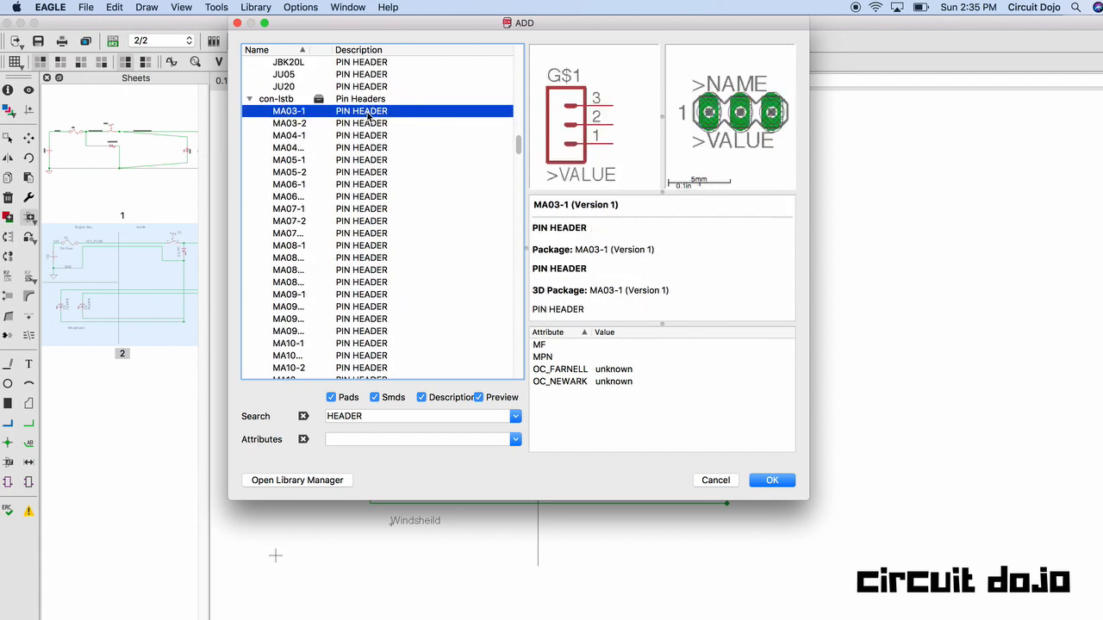
{"action": "double_click", "coordinate": [368, 113]}
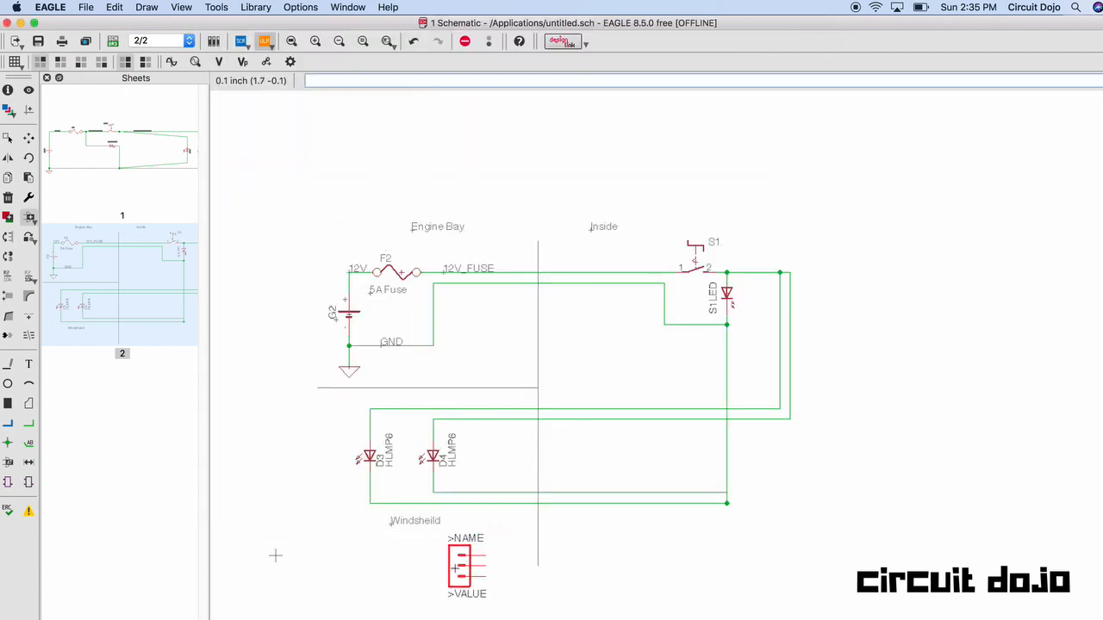
Step: Place two MA03-1 headers side by side below the Windsheild label, back to back with their pins facing outward
{"action": "left_click", "coordinate": [452, 568]}
{"action": "right_click", "coordinate": [402, 575]}
{"action": "right_click", "coordinate": [401, 576]}
{"action": "left_click", "coordinate": [430, 566]}
{"action": "key", "text": "Escape"}
{"action": "key", "text": "Escape"}
{"action": "key", "text": "F7"}
{"action": "left_click", "coordinate": [432, 569]}
{"action": "middle_click", "coordinate": [432, 576]}
{"action": "right_click", "coordinate": [424, 568]}
{"action": "right_click", "coordinate": [424, 567]}
{"action": "left_click", "coordinate": [422, 567]}
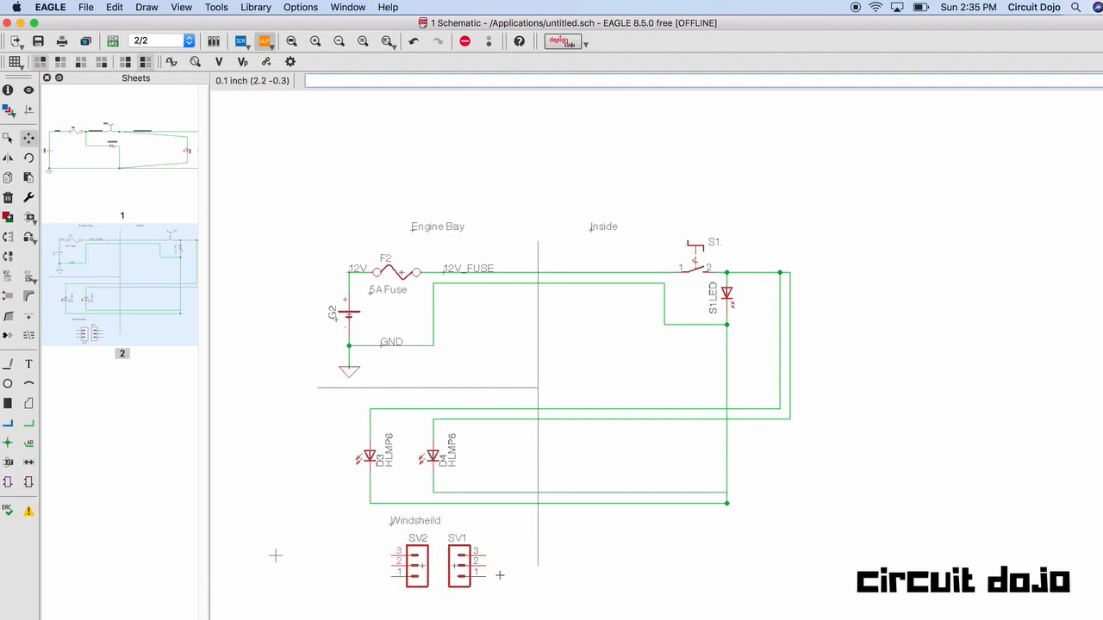
Step: Delete the four horizontal net segments that run from D3 and D4 across the vertical divider
{"action": "key", "text": "super+g"}
{"action": "left_click_drag", "start_coordinate": [346, 401], "coordinate": [481, 509]}
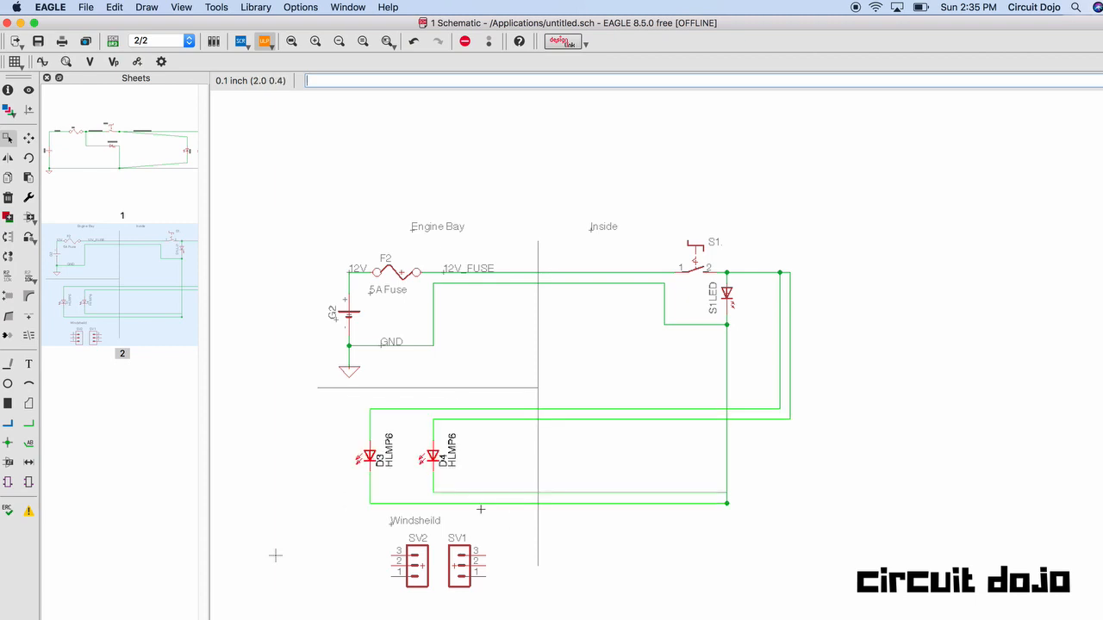
{"action": "key", "text": "Delete"}
{"action": "left_click", "coordinate": [513, 420]}
{"action": "left_click", "coordinate": [510, 409]}
{"action": "left_click", "coordinate": [513, 492]}
{"action": "left_click", "coordinate": [513, 502]}
Step: Group the two headers and move them across the vertical divider into the Inside zone
{"action": "key", "text": "super+g"}
{"action": "left_click_drag", "start_coordinate": [392, 531], "coordinate": [485, 600]}
{"action": "key", "text": "F7"}
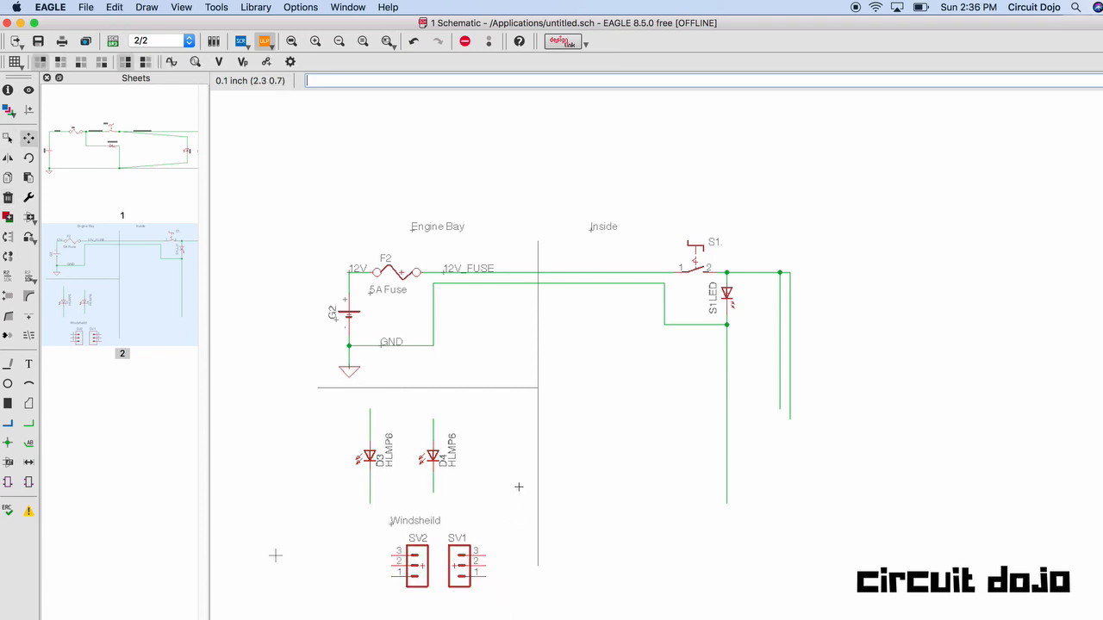
{"action": "key", "text": "F7"}
{"action": "left_click", "coordinate": [501, 581]}
{"action": "key", "text": "F7"}
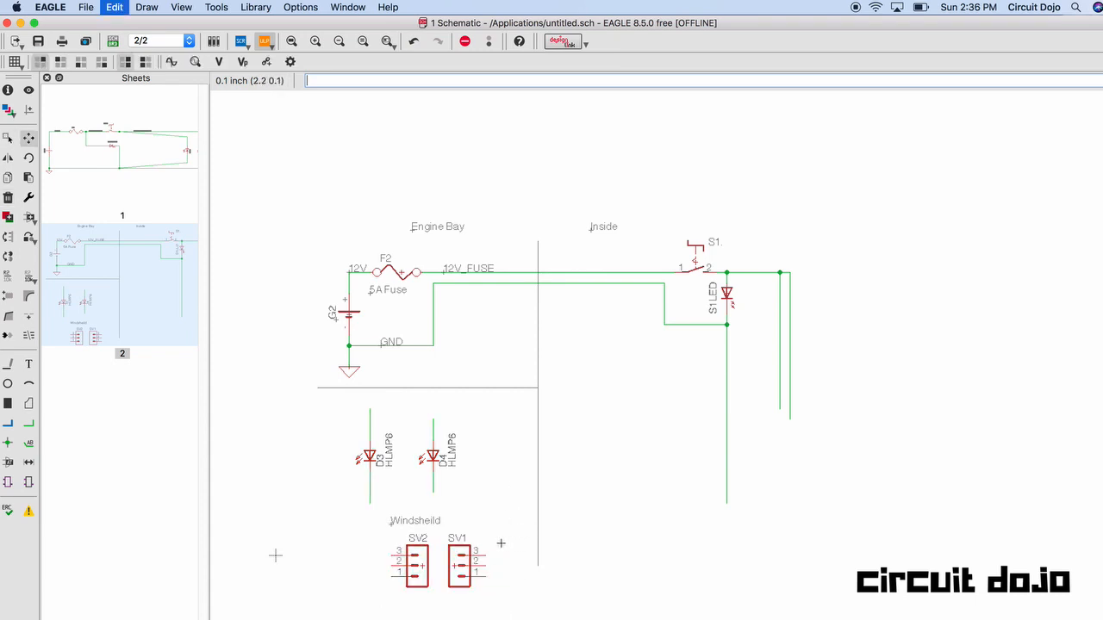
{"action": "right_click", "coordinate": [502, 544]}
{"action": "left_click", "coordinate": [538, 552]}
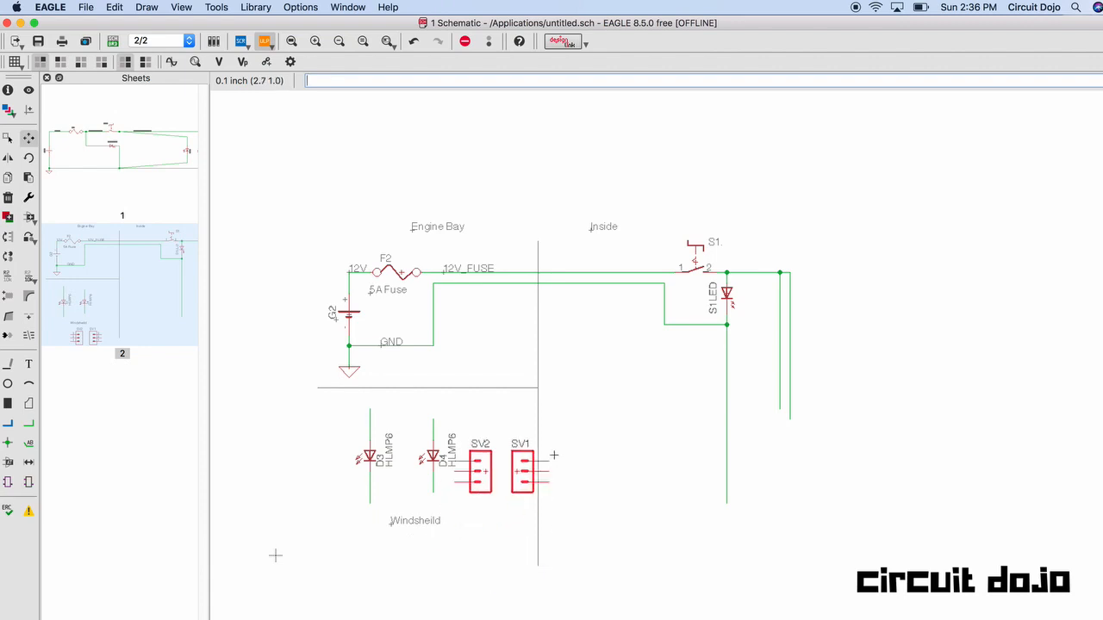
{"action": "left_click", "coordinate": [676, 549]}
Step: Move D3, D4 and the Windsheild label together down and to the left, away from the vertical divider
{"action": "key", "text": "super+g"}
{"action": "left_click_drag", "start_coordinate": [344, 402], "coordinate": [498, 559]}
{"action": "key", "text": "F7"}
{"action": "right_click", "coordinate": [485, 547], "text": "super"}
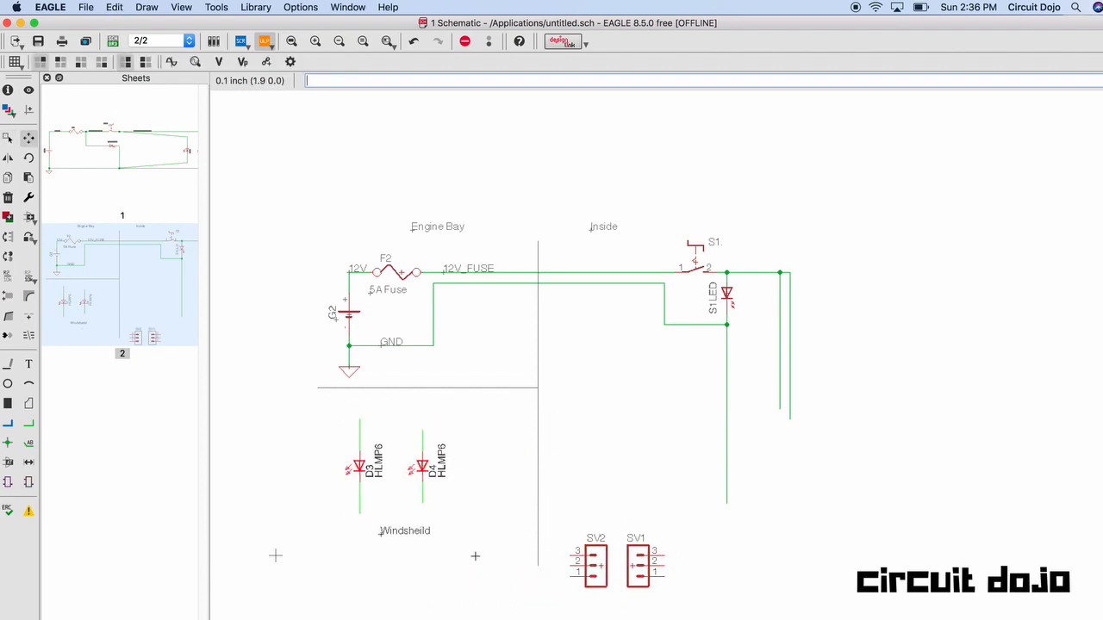
{"action": "left_click", "coordinate": [415, 590]}
Step: Move the two headers into the Windshield zone, just below the horizontal divider and between D4 and the vertical divider
{"action": "key", "text": "super+g"}
{"action": "left_click_drag", "start_coordinate": [567, 528], "coordinate": [686, 618]}
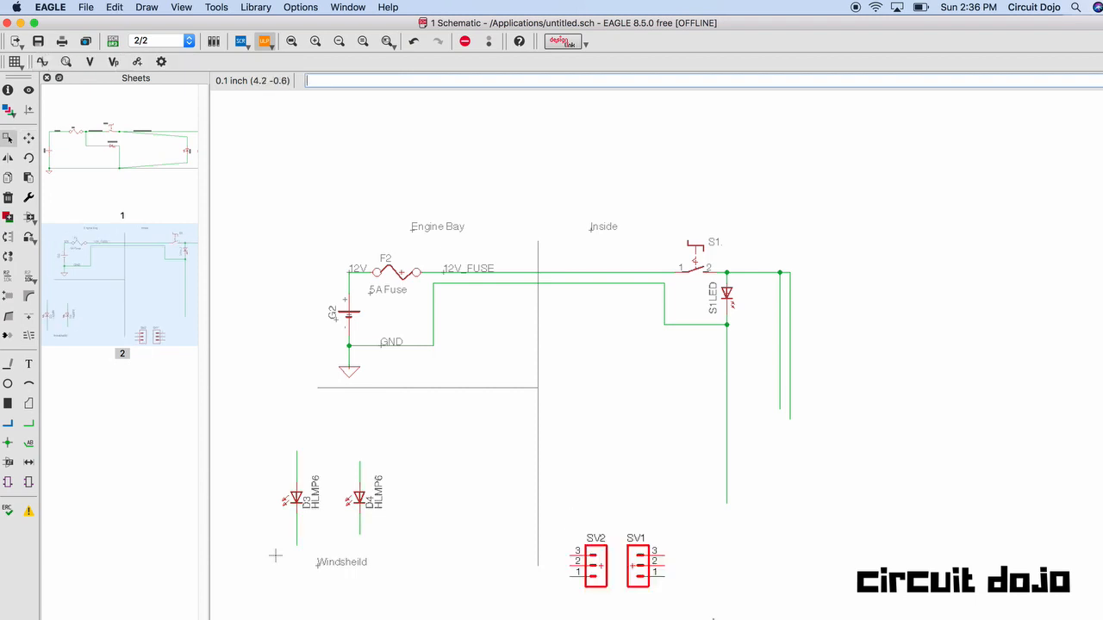
{"action": "key", "text": "F7"}
{"action": "right_click", "coordinate": [715, 618], "text": "super"}
{"action": "left_click", "coordinate": [547, 479]}
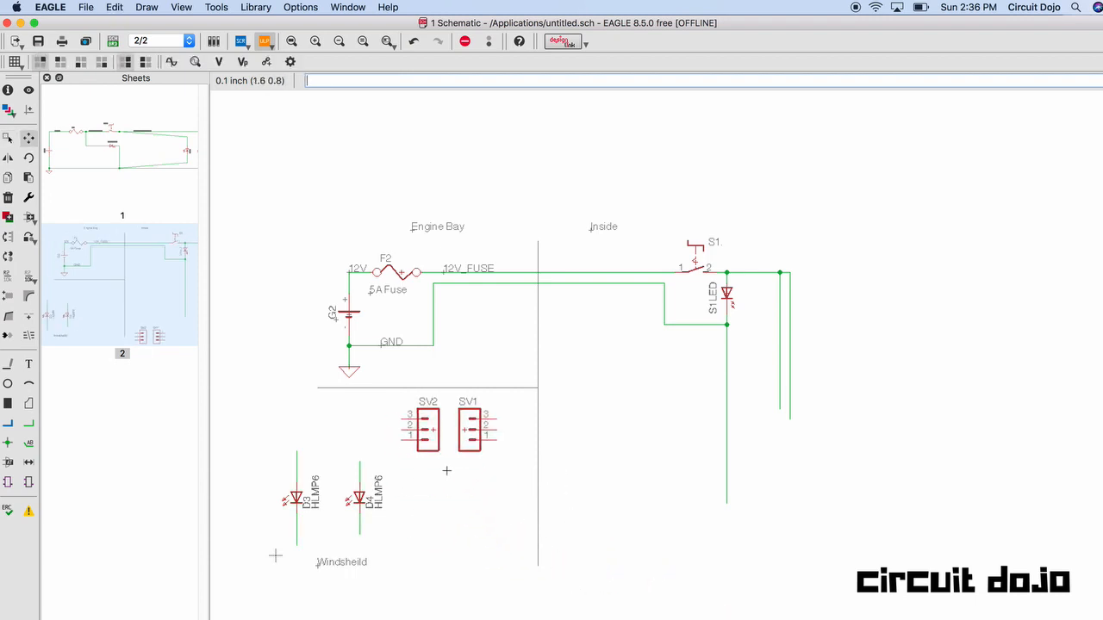
Step: Wire the upper end of D3 to pin 3 of SV2 and its lower end to pin 1
{"action": "key", "text": "super+n"}
{"action": "left_click", "coordinate": [402, 419]}
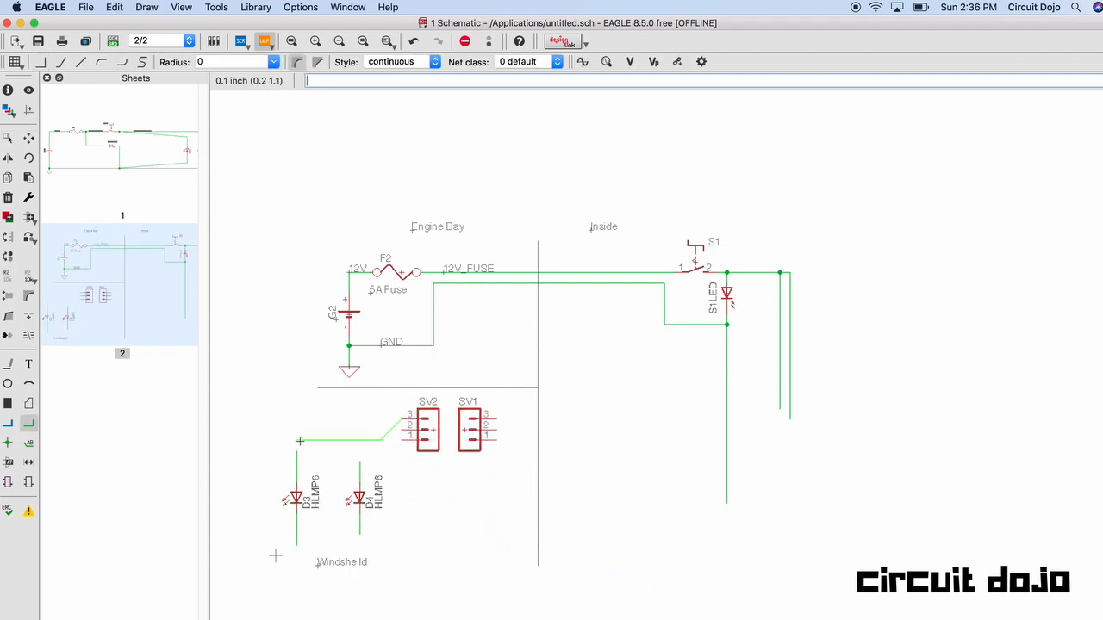
{"action": "left_click", "coordinate": [297, 451]}
{"action": "left_click", "coordinate": [404, 438]}
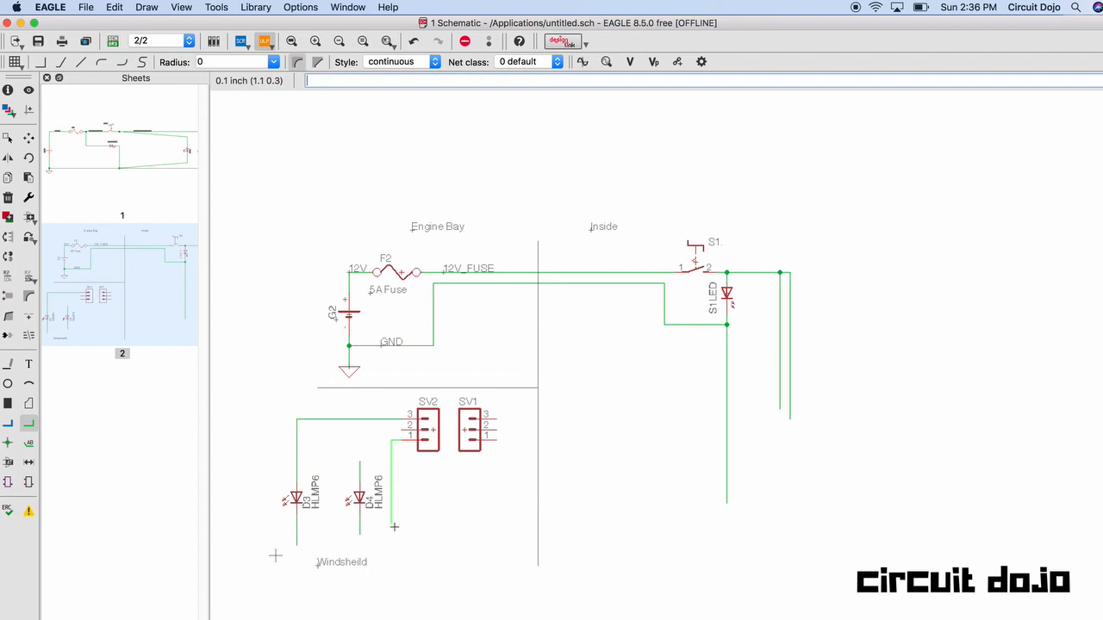
{"action": "left_click", "coordinate": [296, 544]}
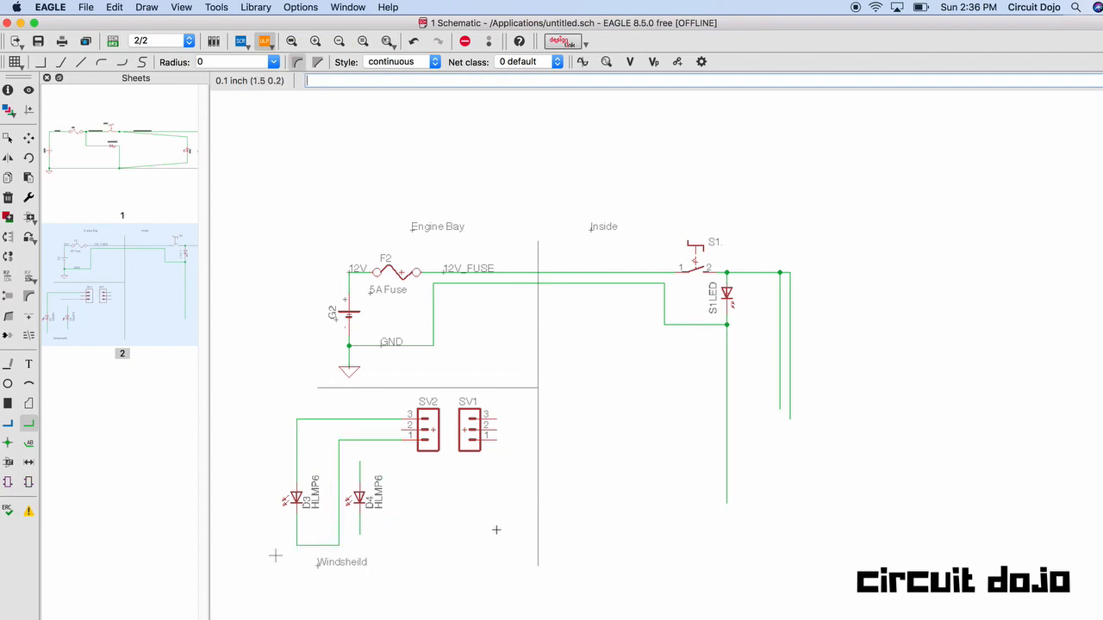
Step: Wire SV1 pin 3 to the inner switch output line and pin 1 to the vertical ground line, deleting the ground segment below that junction
{"action": "left_click", "coordinate": [496, 415]}
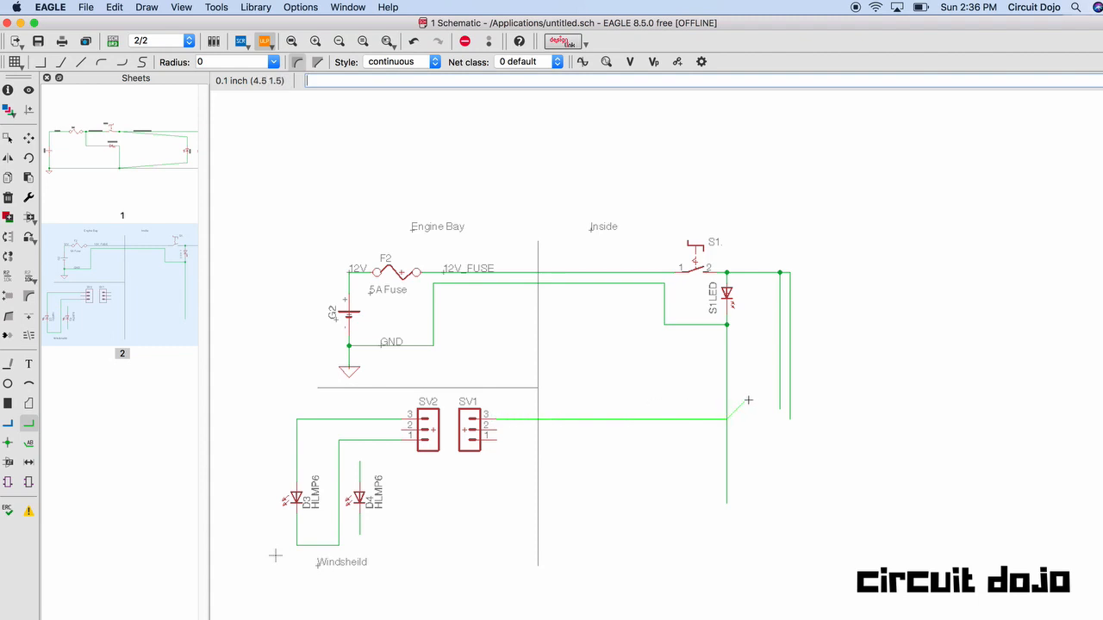
{"action": "left_click", "coordinate": [779, 419]}
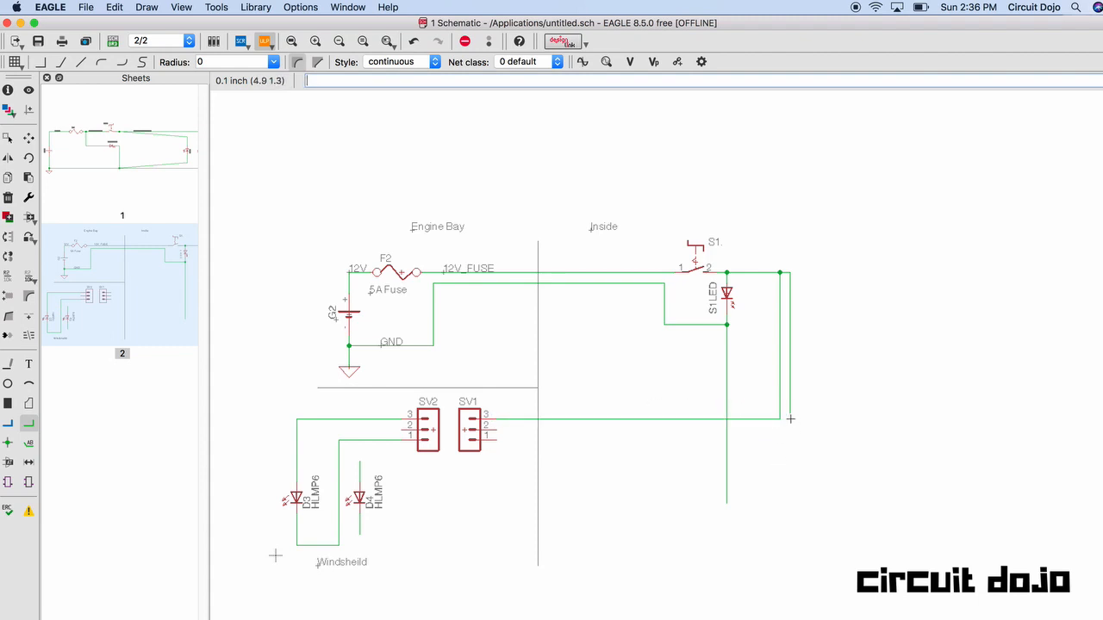
{"action": "left_click", "coordinate": [726, 431]}
{"action": "key", "text": "Escape"}
{"action": "left_click", "coordinate": [498, 441]}
{"action": "left_click", "coordinate": [726, 440]}
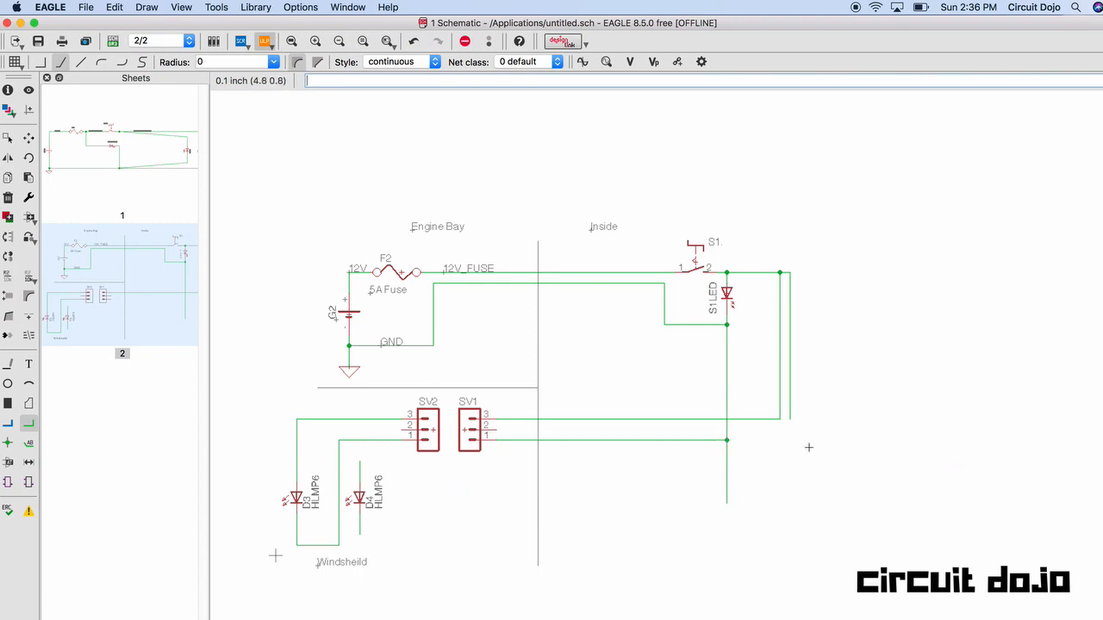
{"action": "key", "text": "Delete"}
{"action": "left_click", "coordinate": [728, 472]}
Step: Duplicate the SV1 and SV2 header pair with its net lines directly below the original pair
{"action": "key", "text": "super+g"}
{"action": "left_click_drag", "start_coordinate": [420, 398], "coordinate": [496, 480]}
{"action": "key", "text": "super+c"}
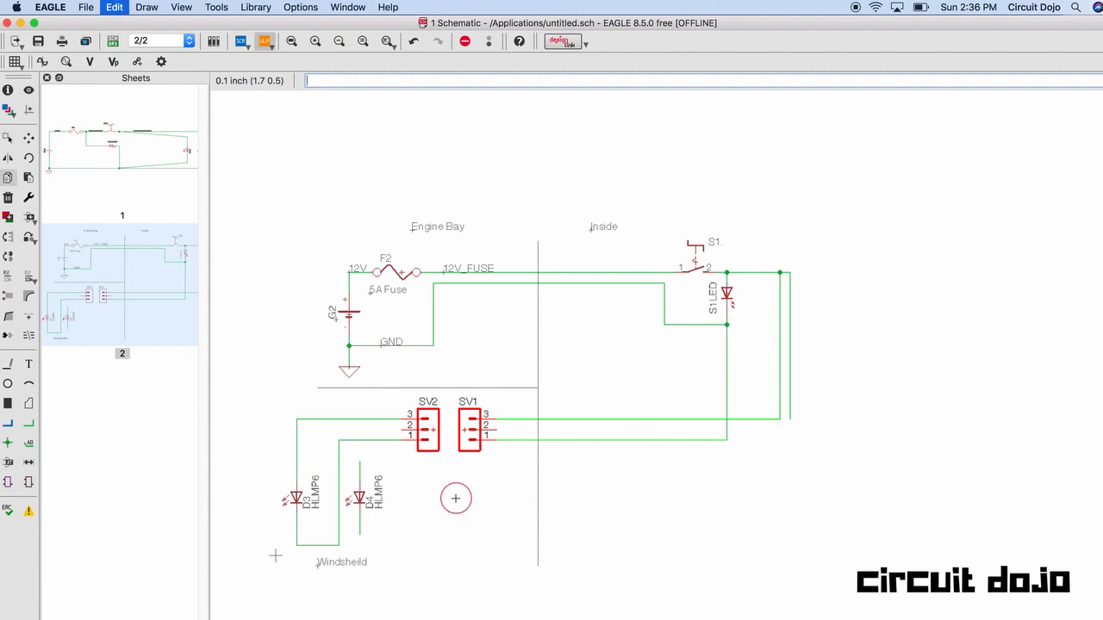
{"action": "key", "text": "super+v"}
{"action": "left_click", "coordinate": [457, 590]}
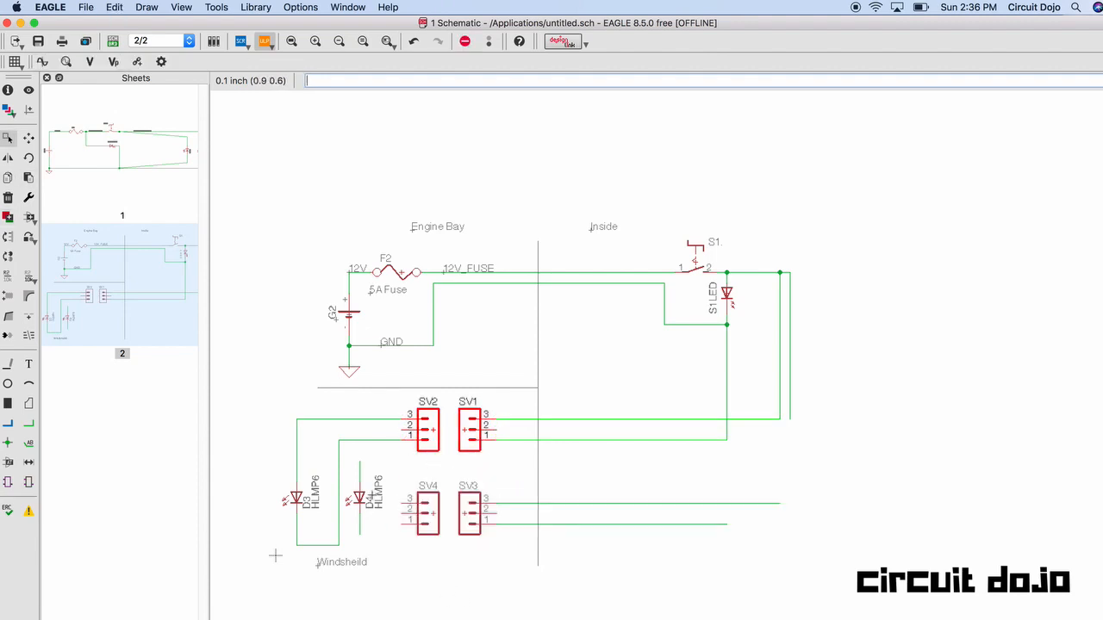
{"action": "left_click_drag", "start_coordinate": [406, 468], "coordinate": [494, 572]}
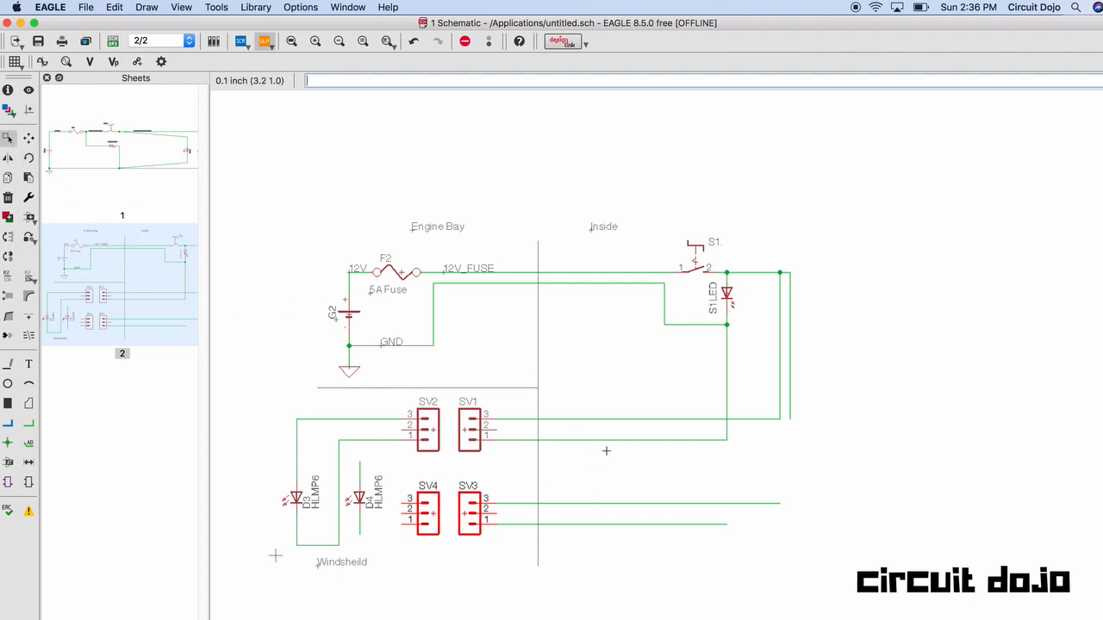
{"action": "key", "text": "super+c"}
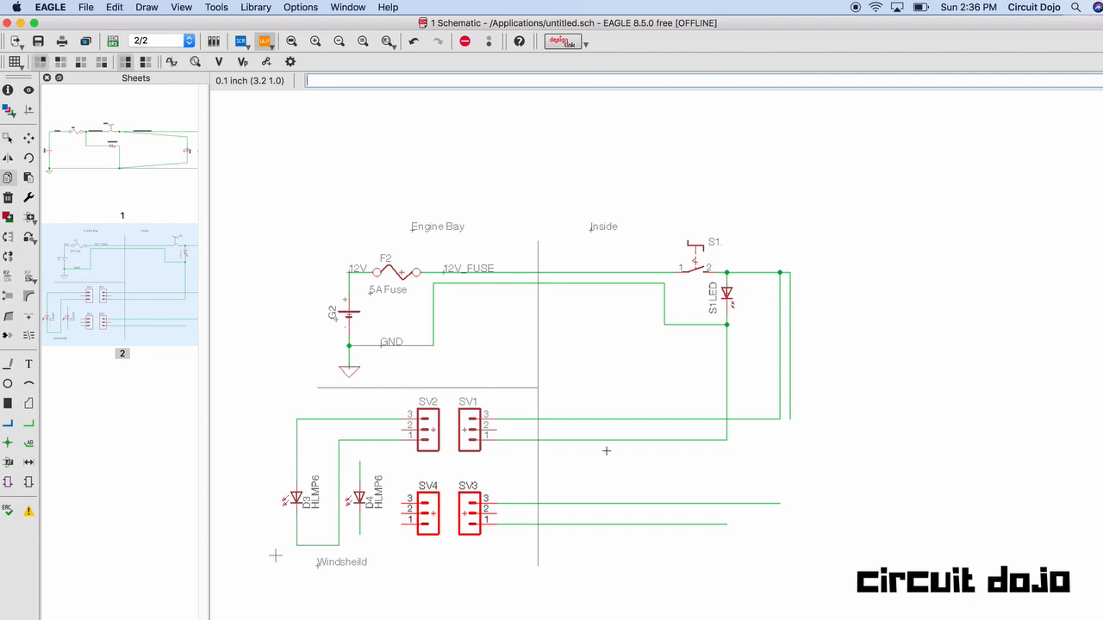
{"action": "right_click", "coordinate": [599, 453], "text": "ctrl"}
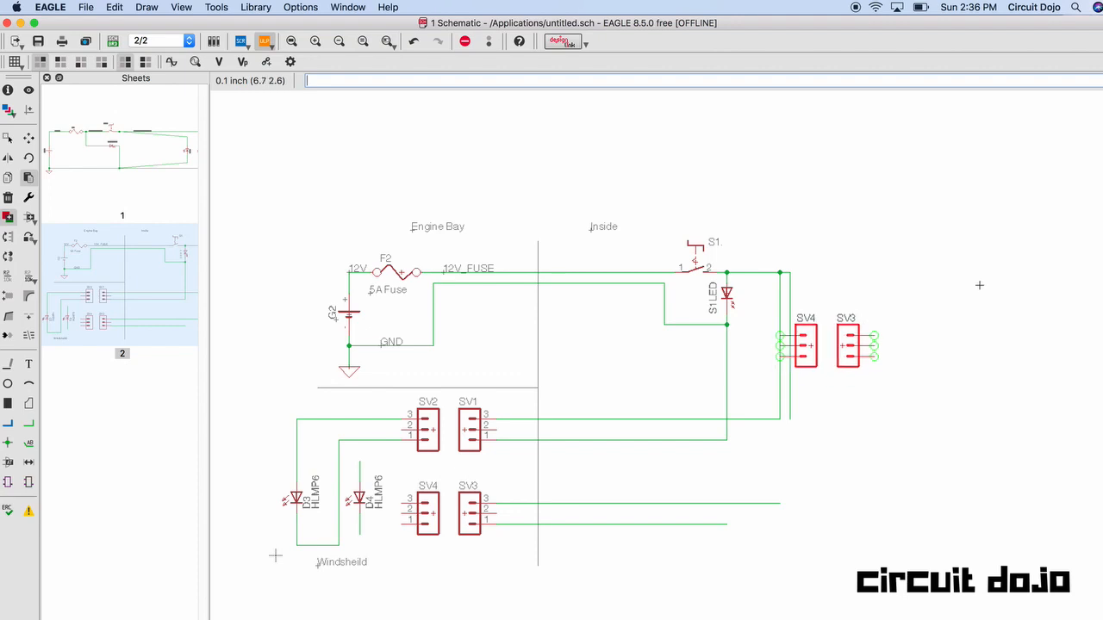
{"action": "key", "text": "Escape"}
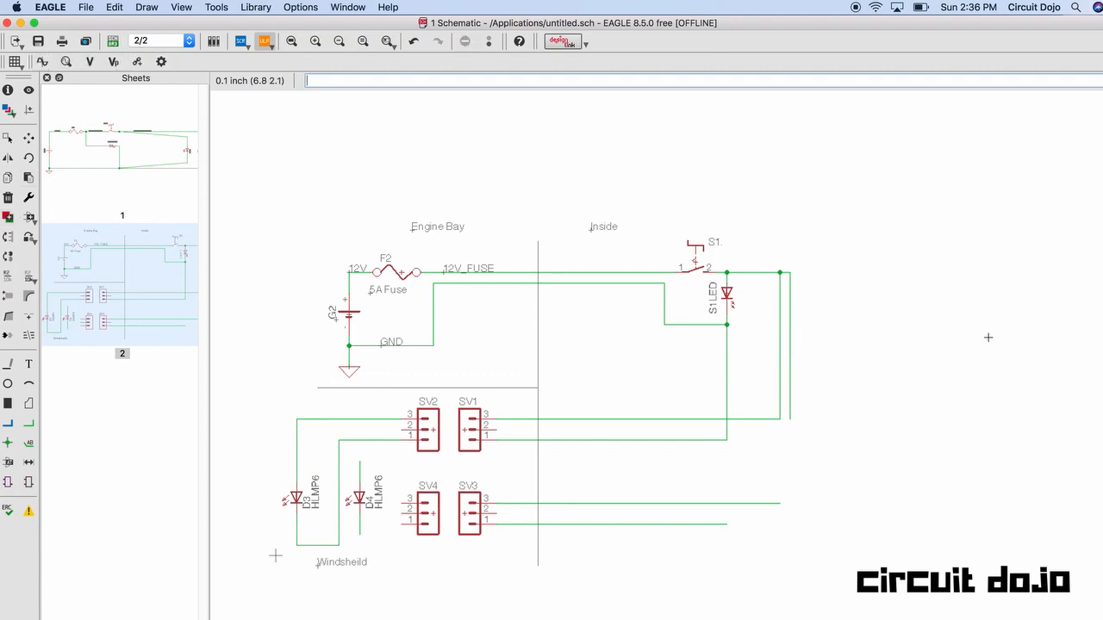
{"action": "type", "text": "cp["}
{"action": "key", "text": "BackSpace"}
{"action": "key", "text": "BackSpace"}
{"action": "type", "text": "opy"}
{"action": "key", "text": "Return"}
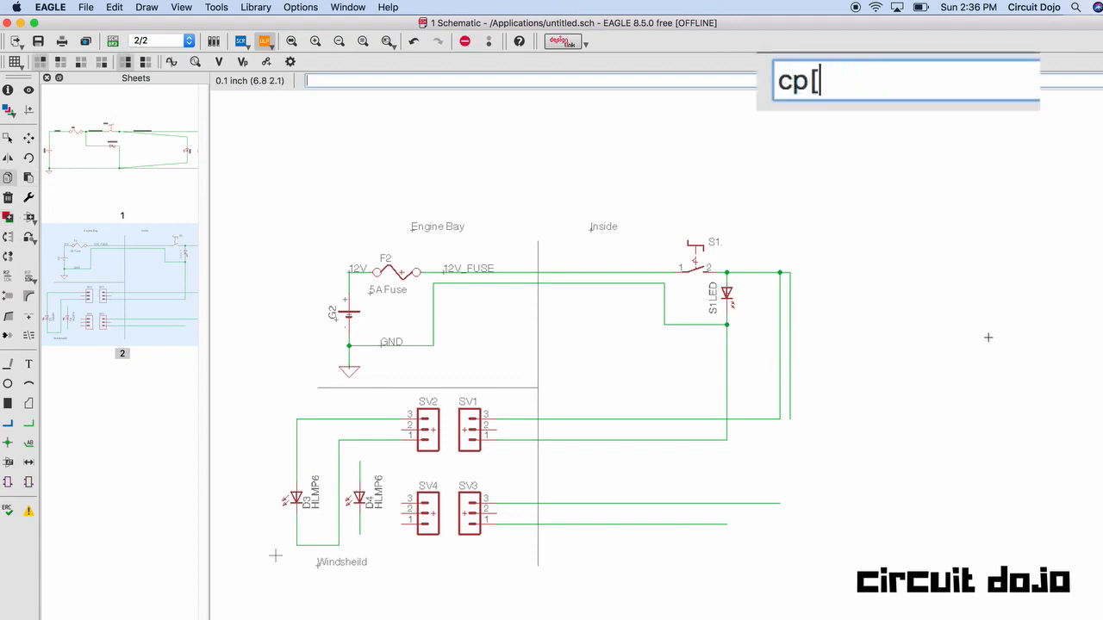
{"action": "right_click", "coordinate": [856, 498]}
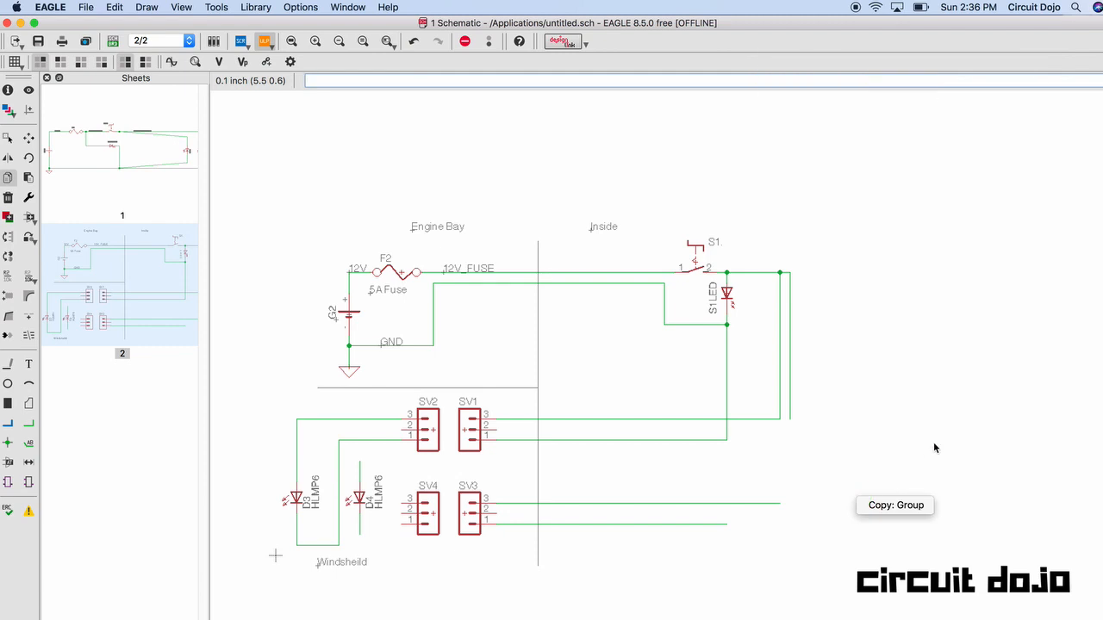
{"action": "left_click", "coordinate": [892, 509]}
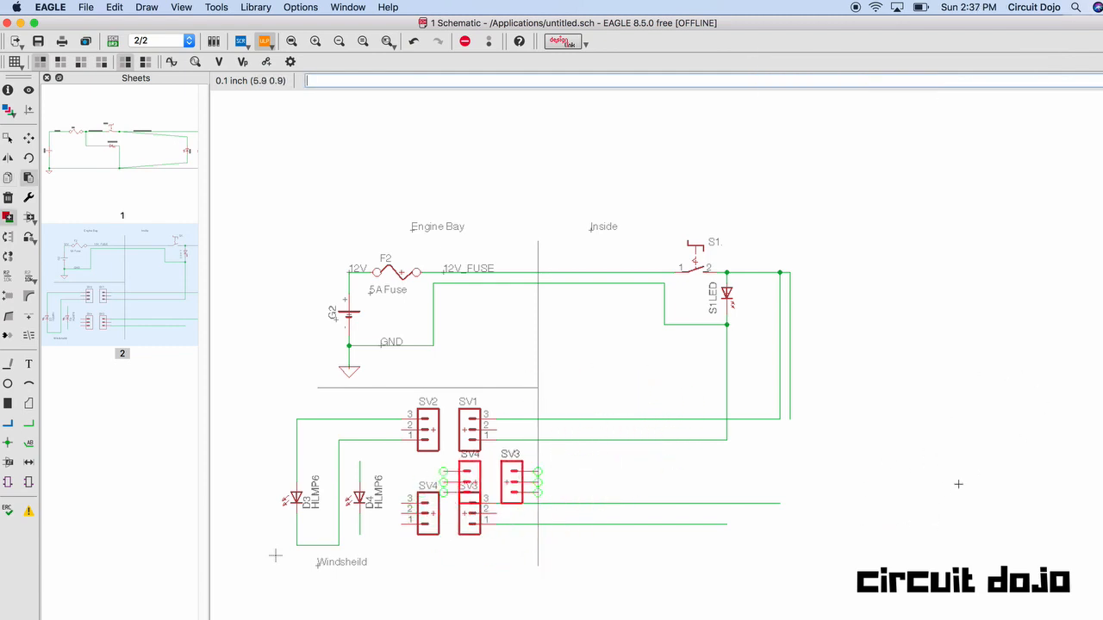
{"action": "key", "text": "Escape"}
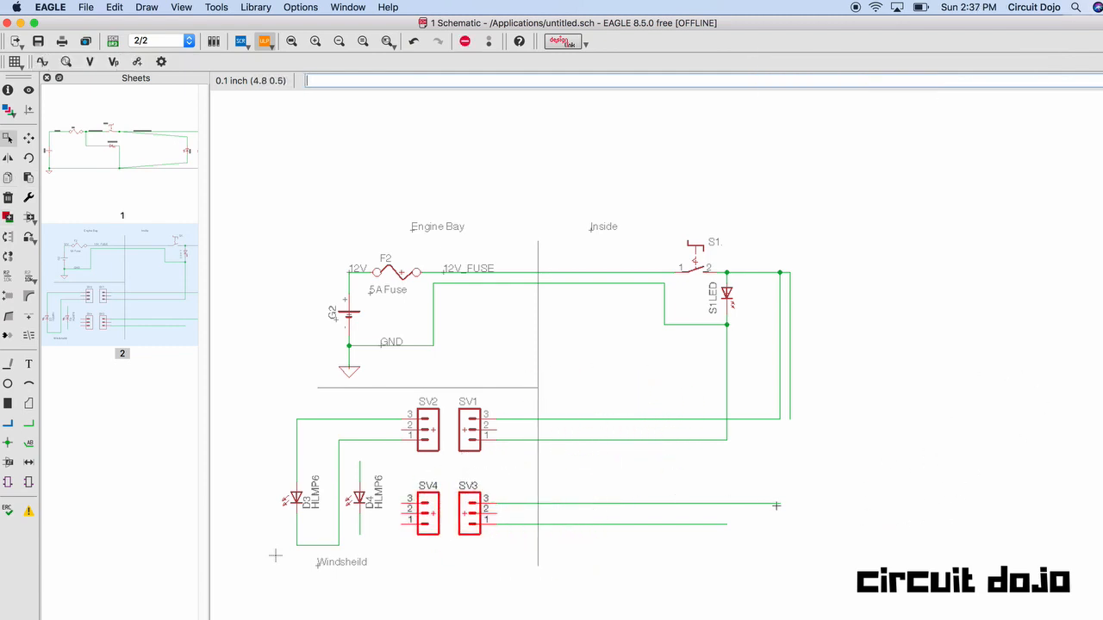
Step: Extend the SV3 pin 3 line to the outer switch output line, merge them as N$1, and delete the stub past the junction
{"action": "key", "text": "F7"}
{"action": "left_click", "coordinate": [776, 503]}
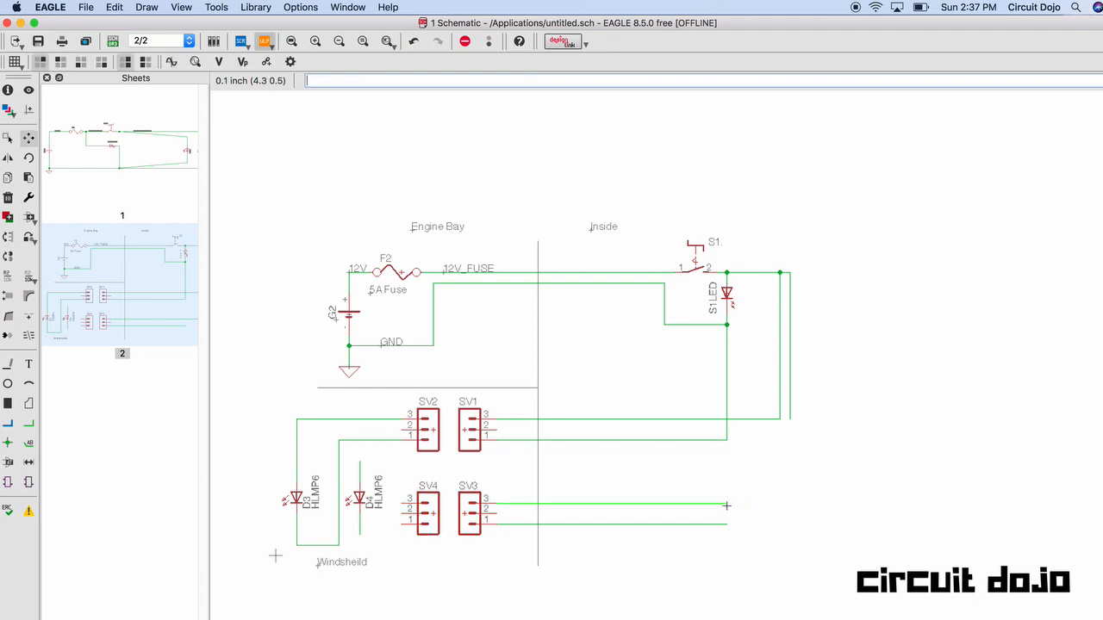
{"action": "left_click", "coordinate": [798, 500]}
{"action": "key", "text": "alt+n"}
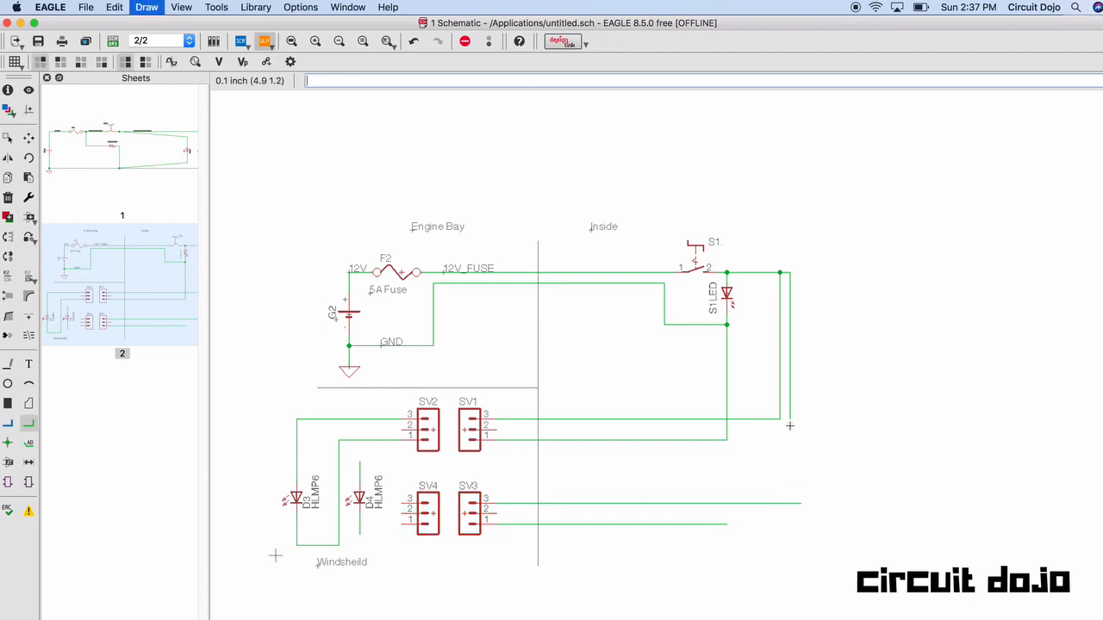
{"action": "left_click", "coordinate": [790, 420]}
{"action": "left_click", "coordinate": [790, 503]}
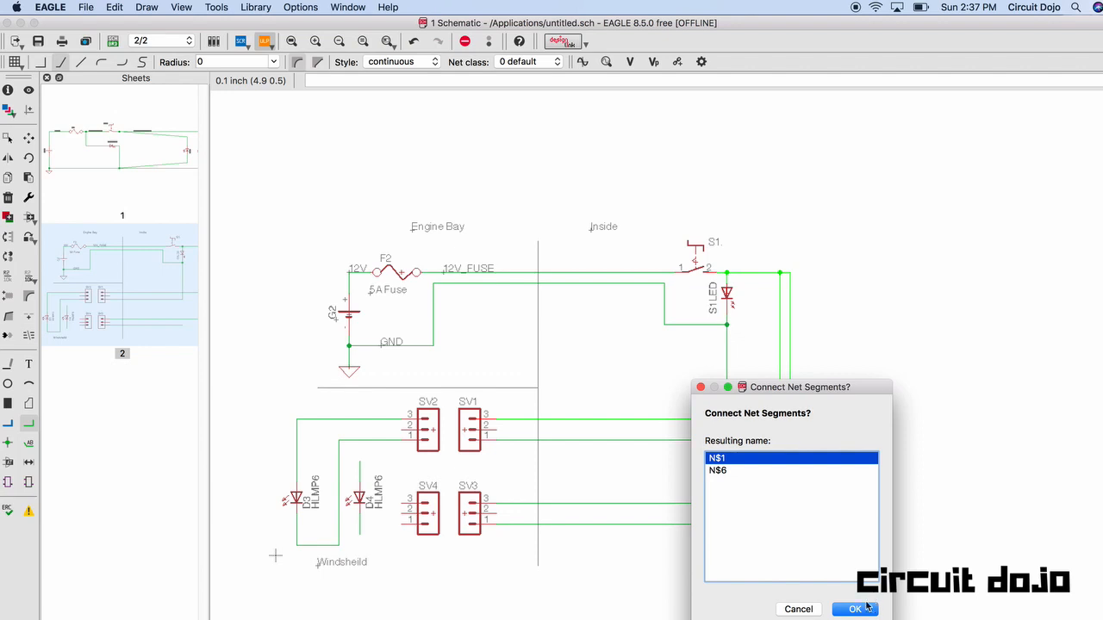
{"action": "key", "text": "Return"}
{"action": "key", "text": "Delete"}
{"action": "left_click", "coordinate": [825, 507]}
Step: Rename the switch output net to 12V_SW
{"action": "type", "text": "name"}
{"action": "key", "text": "Return"}
{"action": "left_click", "coordinate": [758, 273]}
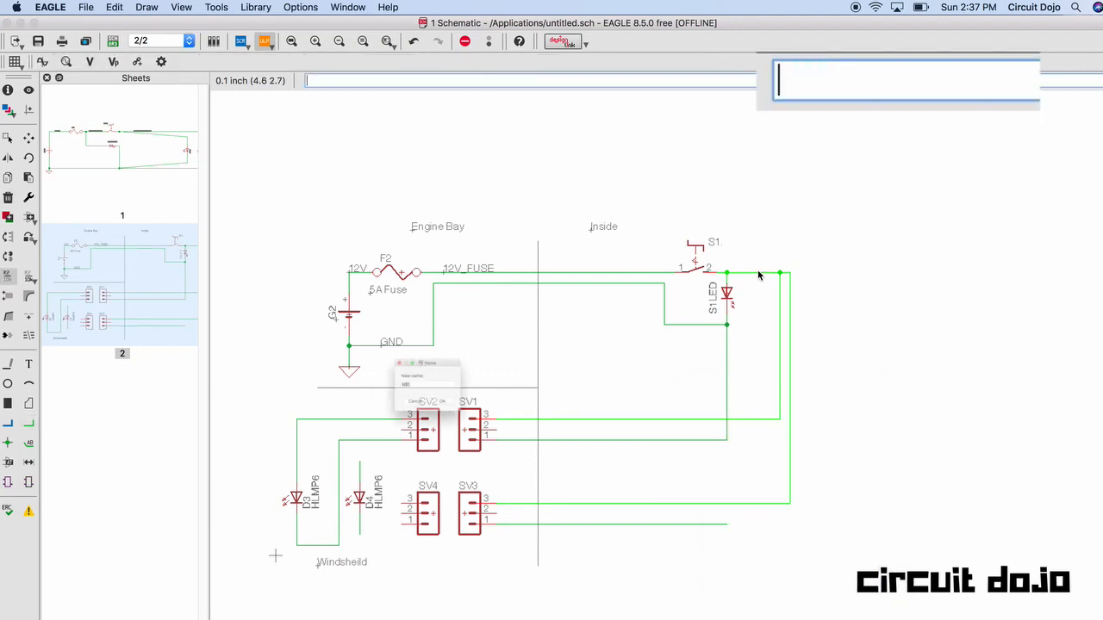
{"action": "type", "text": "S"}
{"action": "key", "text": "BackSpace"}
{"action": "type", "text": "12V_SW"}
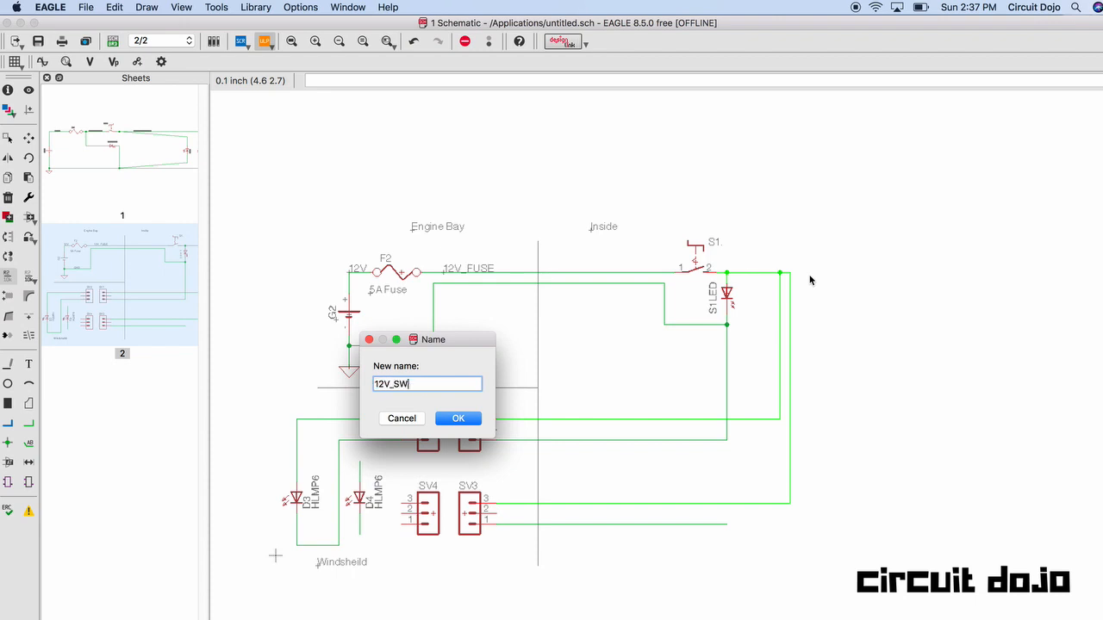
{"action": "left_click", "coordinate": [474, 422]}
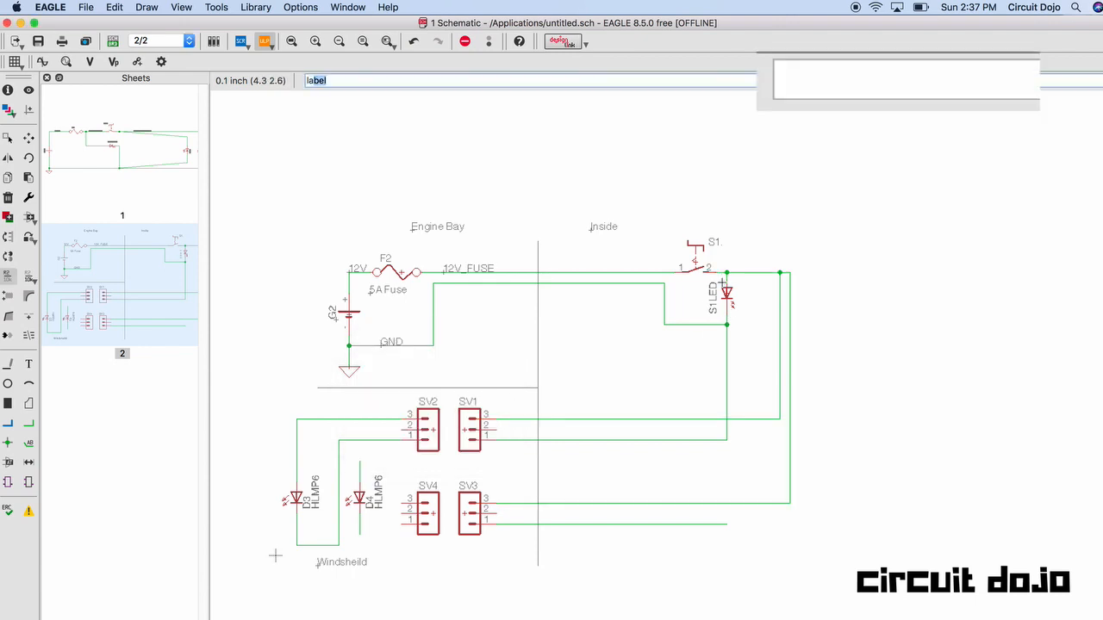
Step: Place a net name label on the switch output line just after S1
{"action": "key", "text": "Return"}
{"action": "left_click", "coordinate": [726, 288]}
{"action": "left_click", "coordinate": [733, 271]}
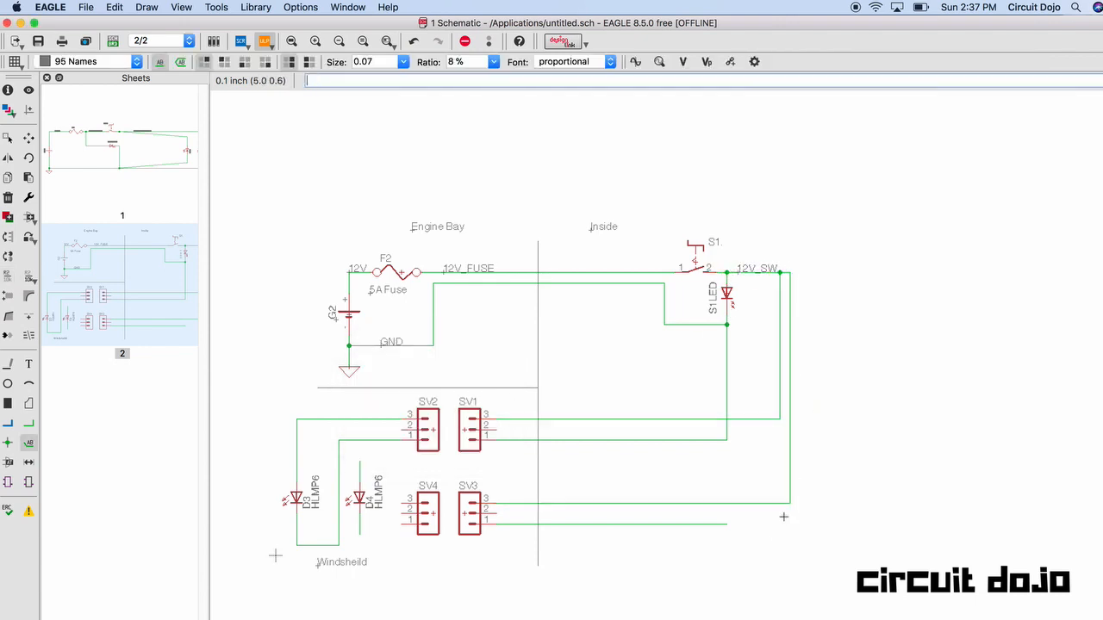
Step: Extend the vertical ground line down from the SV1 pin 1 junction to the SV3 pin 1 line
{"action": "key", "text": "alt+n"}
{"action": "left_click", "coordinate": [727, 441]}
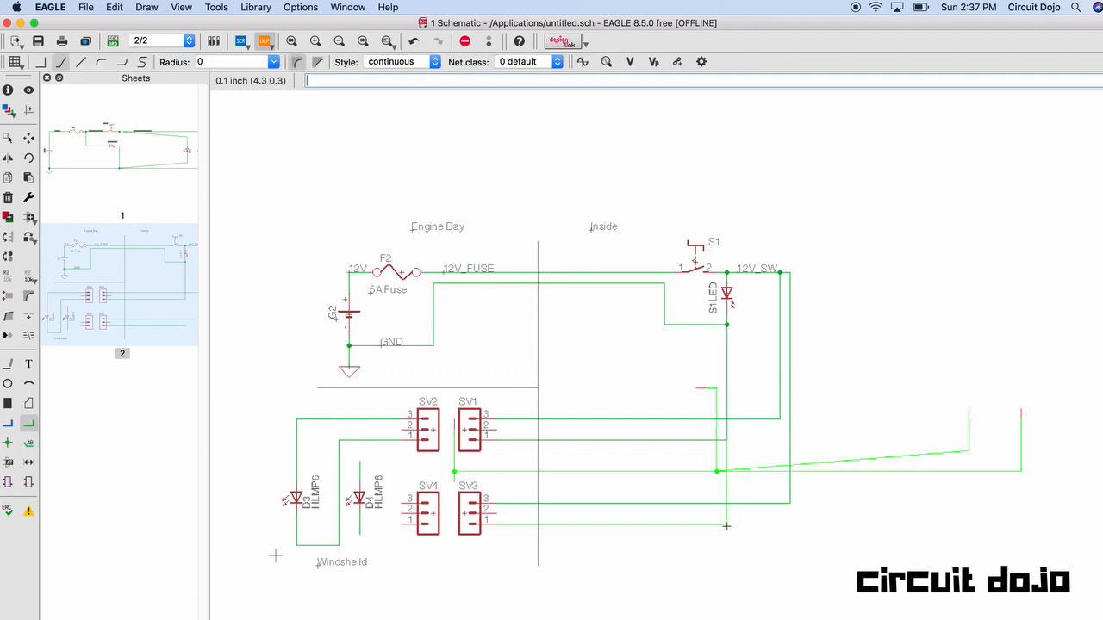
{"action": "left_click", "coordinate": [726, 526]}
{"action": "left_click", "coordinate": [888, 526]}
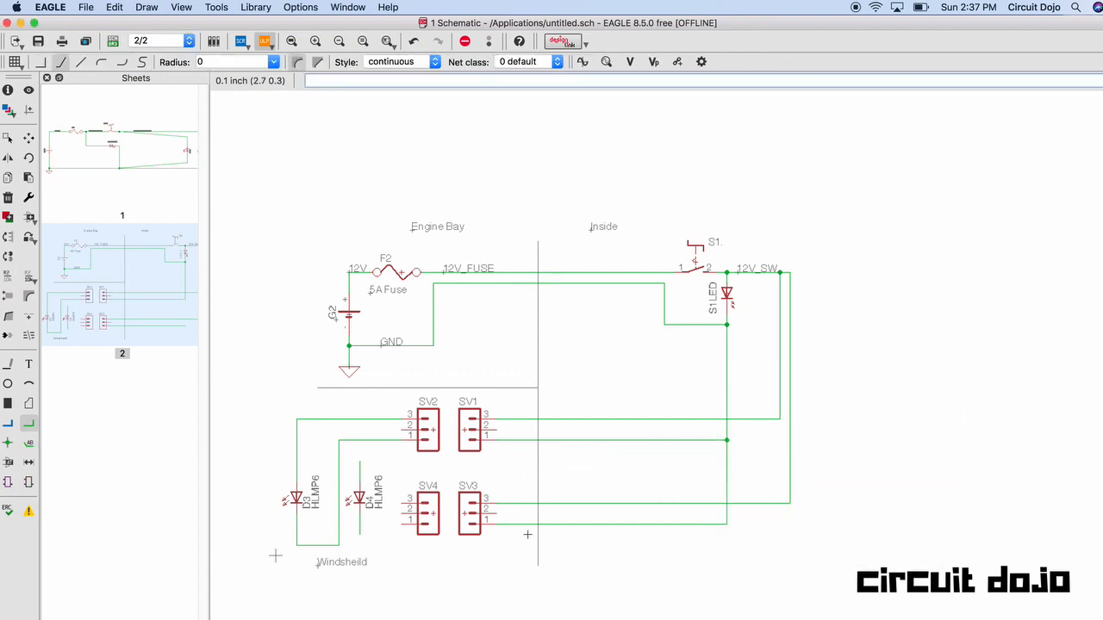
Step: Wire the upper end of D4 to SV4 pin 3 and its lower end to pin 1, deleting the leftover net stub below
{"action": "left_click", "coordinate": [398, 528]}
{"action": "left_click", "coordinate": [360, 461]}
{"action": "key", "text": "Delete"}
{"action": "left_click", "coordinate": [360, 534]}
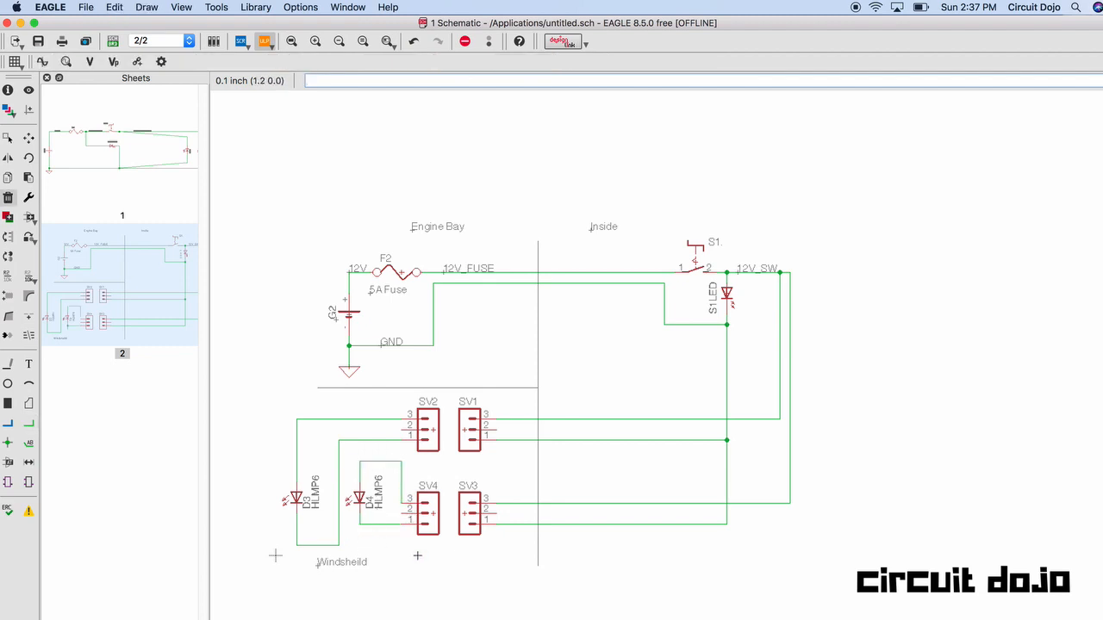
Step: Raise the lower segment of the D3 loop level with D4's lower wire and shift the Windshield zone label toward the divider
{"action": "key", "text": "F7"}
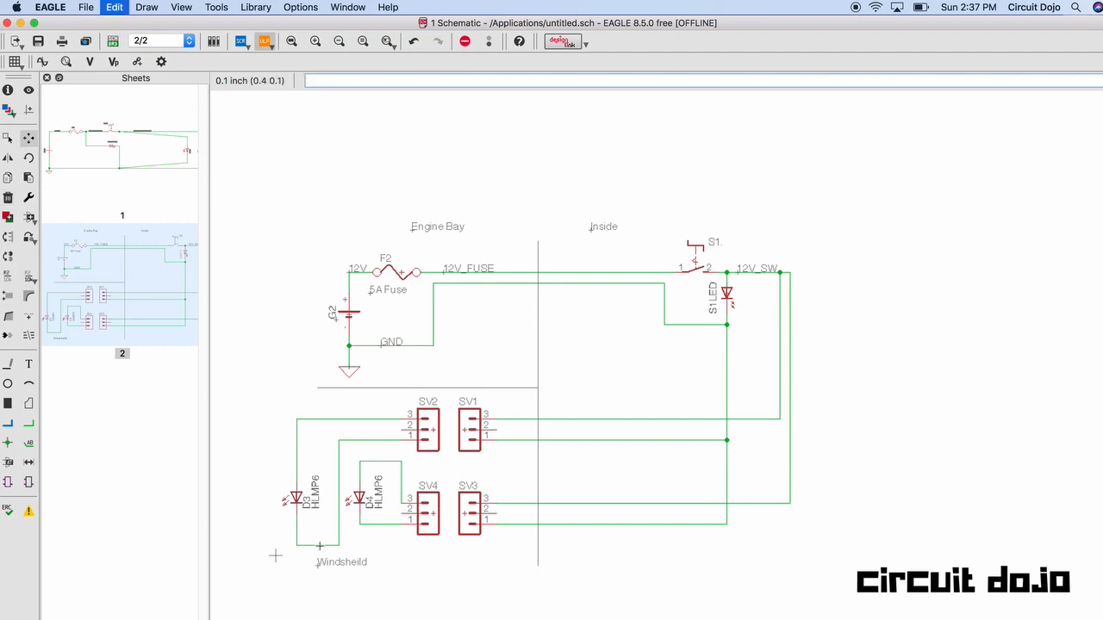
{"action": "left_click", "coordinate": [318, 545]}
{"action": "left_click", "coordinate": [316, 523]}
{"action": "left_click", "coordinate": [317, 569]}
{"action": "left_click", "coordinate": [370, 569]}
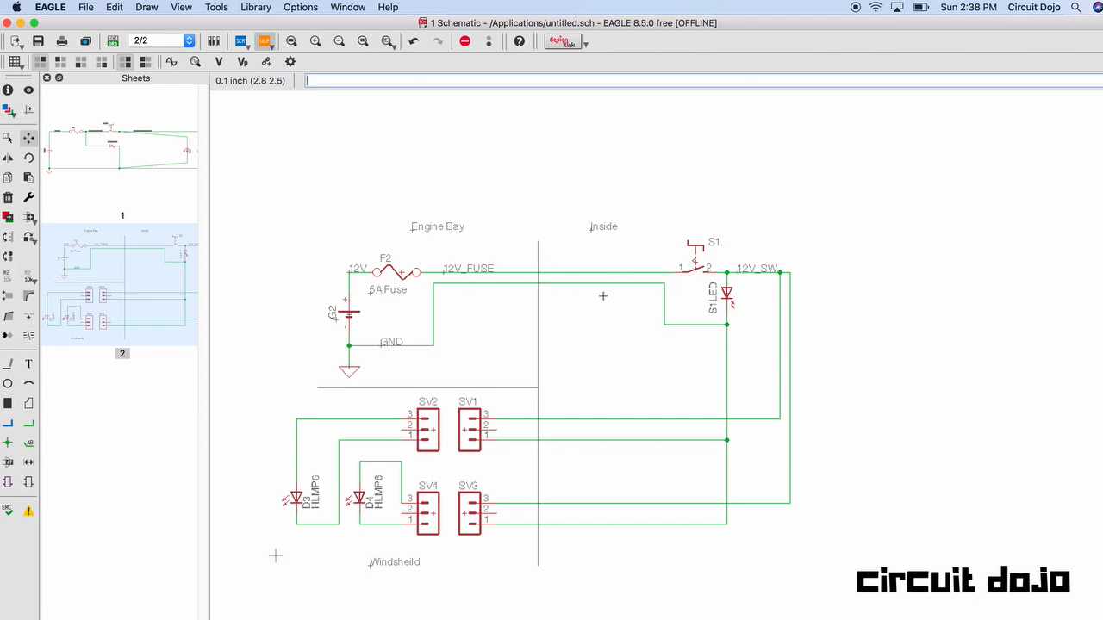
Step: Add the text 16AWG PAIR below the two wires that enter the Inside zone from the Engine Bay
{"action": "type", "text": "technology"}
{"action": "key", "text": "Return"}
{"action": "key", "text": "Return"}
{"action": "type", "text": "text"}
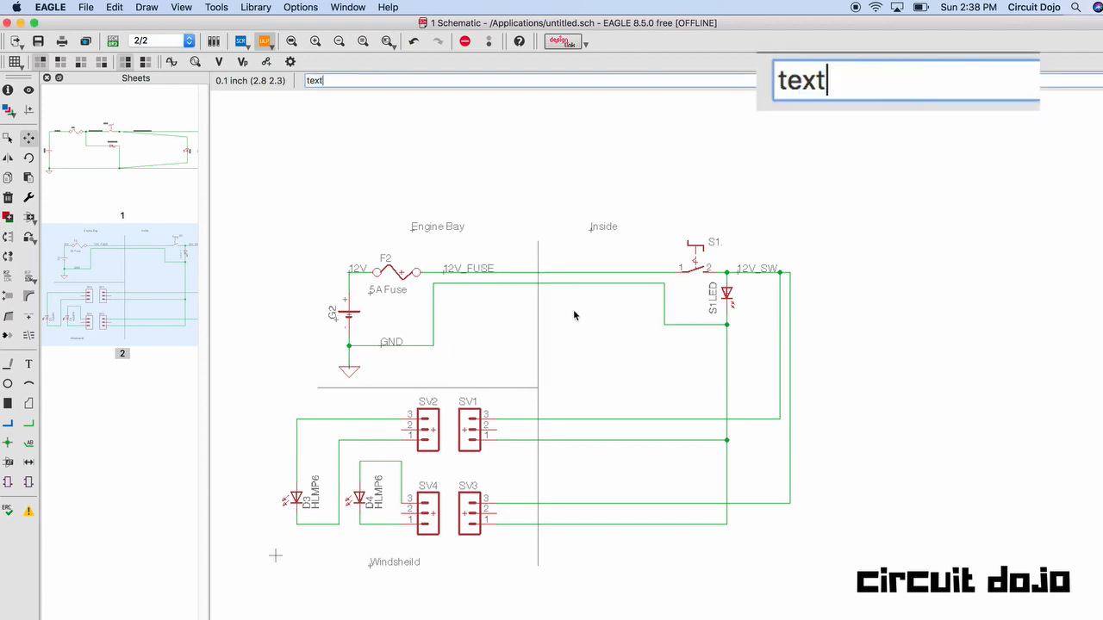
{"action": "key", "text": "Return"}
{"action": "type", "text": "25"}
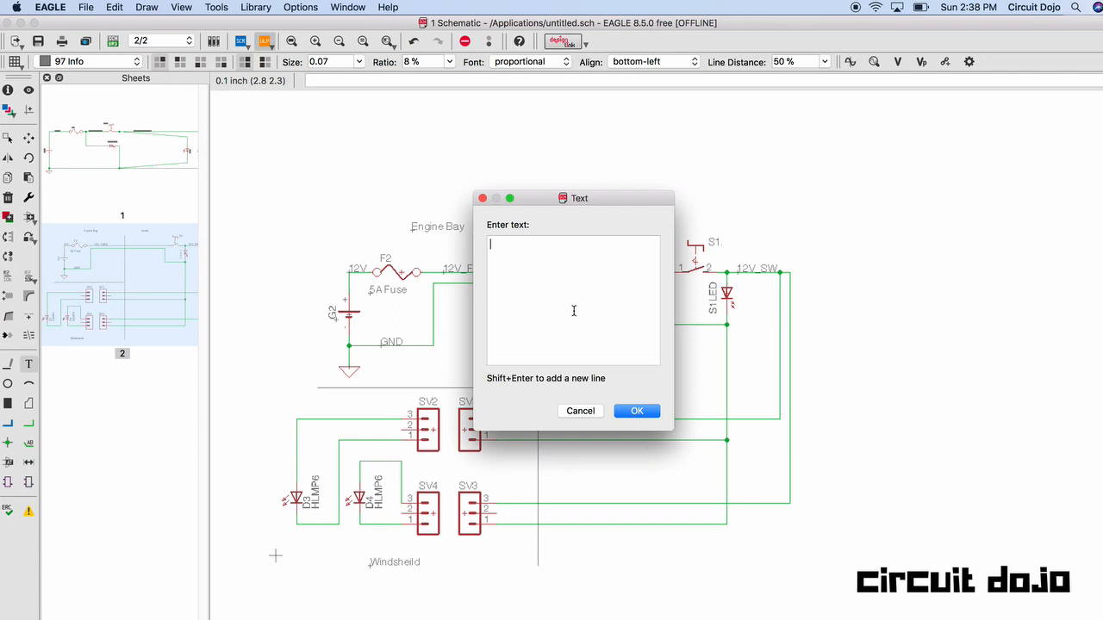
{"action": "type", "text": "AWG PAIR"}
{"action": "key", "text": "Return"}
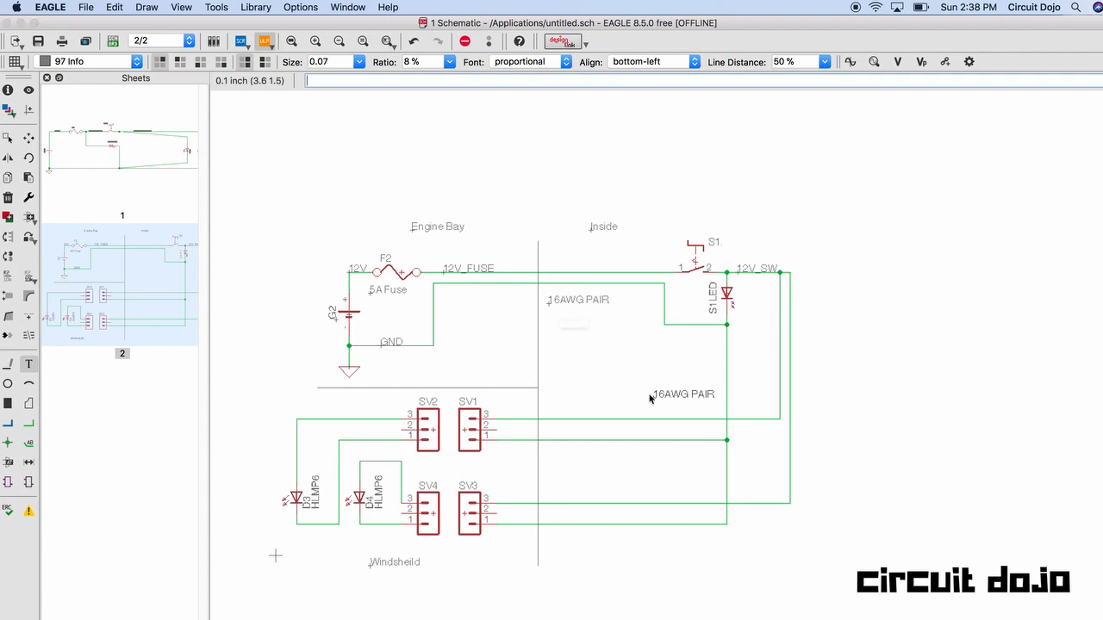
Step: Change the text to 18AWG PAIR and place it above the SV1 wire pair and above the SV3 wire pair
{"action": "left_click", "coordinate": [651, 396]}
{"action": "left_click", "coordinate": [499, 245]}
{"action": "key", "text": "BackSpace"}
{"action": "key", "text": "BackSpace"}
{"action": "type", "text": "22AWG PAIR"}
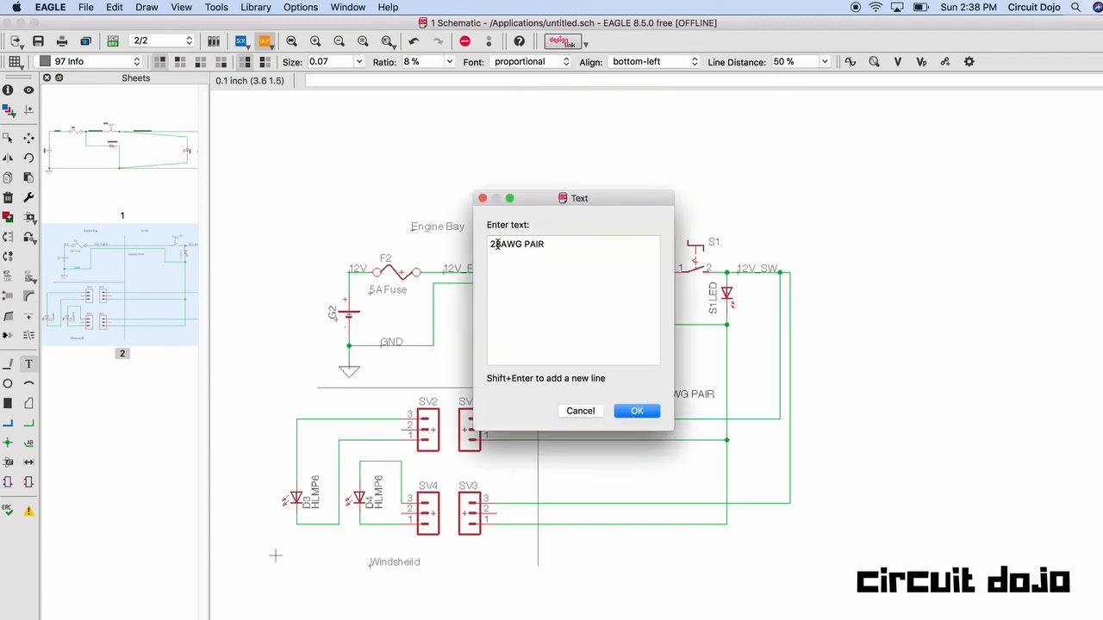
{"action": "key", "text": "BackSpace"}
{"action": "key", "text": "BackSpace"}
{"action": "type", "text": "18"}
{"action": "key", "text": "Return"}
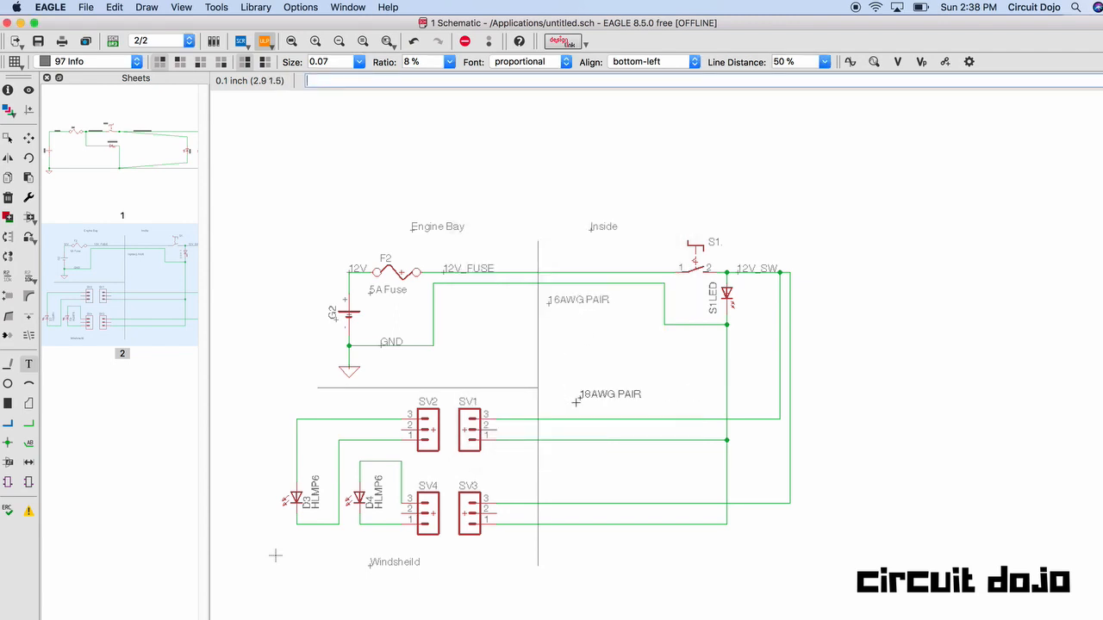
{"action": "left_click", "coordinate": [577, 410]}
{"action": "left_click", "coordinate": [572, 498]}
{"action": "key", "text": "Escape"}
{"action": "key", "text": "Escape"}
{"action": "key", "text": "Escape"}
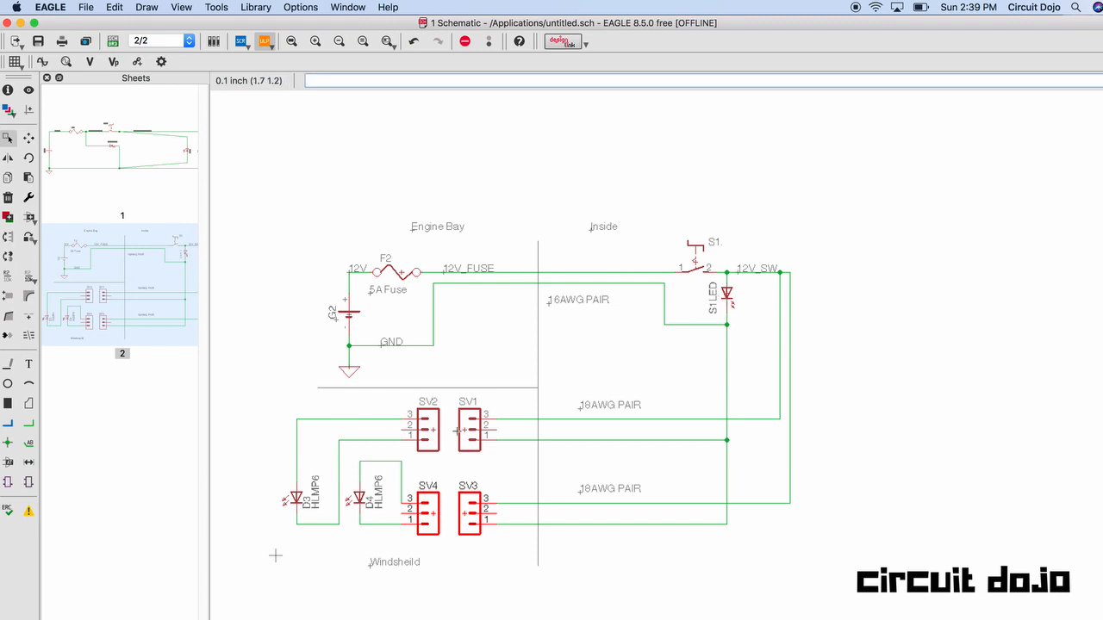
{"action": "scroll", "coordinate": [459, 430], "scroll_direction": "down", "scroll_amount": 2}
{"action": "scroll", "coordinate": [370, 390], "scroll_direction": "up", "scroll_amount": 2}
{"action": "middle_click_drag", "start_coordinate": [386, 387], "coordinate": [435, 388]}
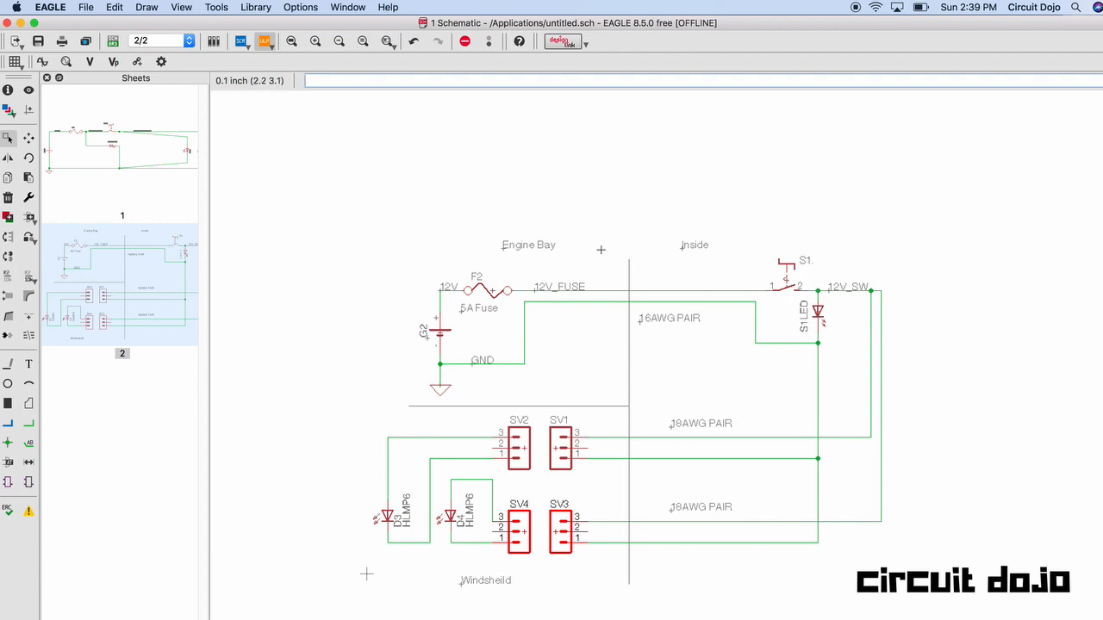
{"action": "scroll", "coordinate": [623, 426], "scroll_direction": "down", "scroll_amount": 1}
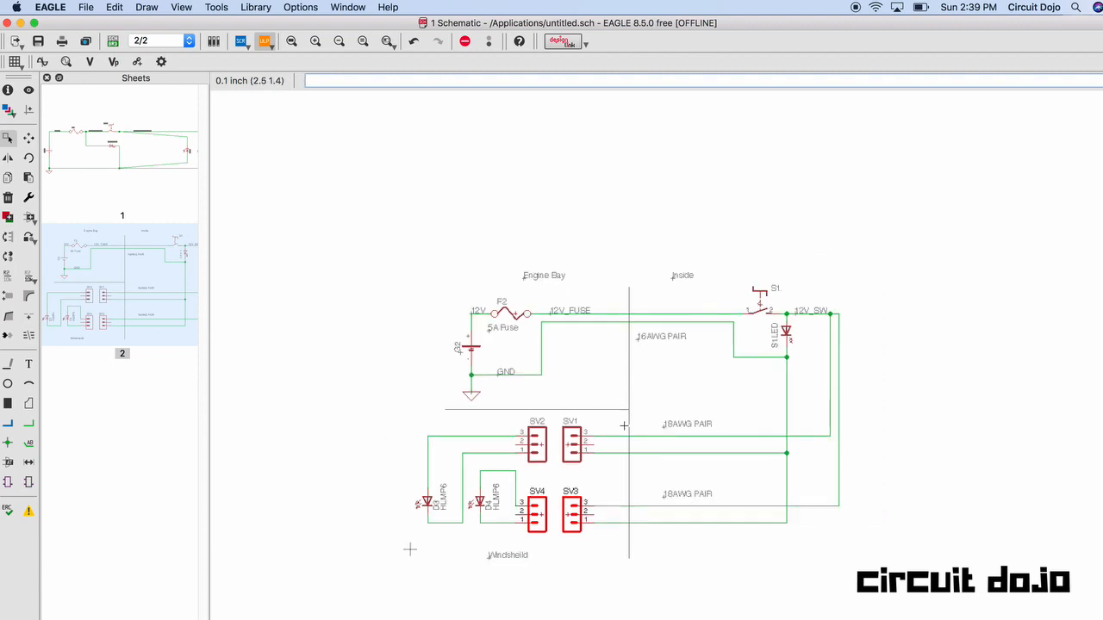
{"action": "scroll", "coordinate": [631, 409], "scroll_direction": "up", "scroll_amount": 2}
{"action": "scroll", "coordinate": [630, 338], "scroll_direction": "down", "scroll_amount": 2}
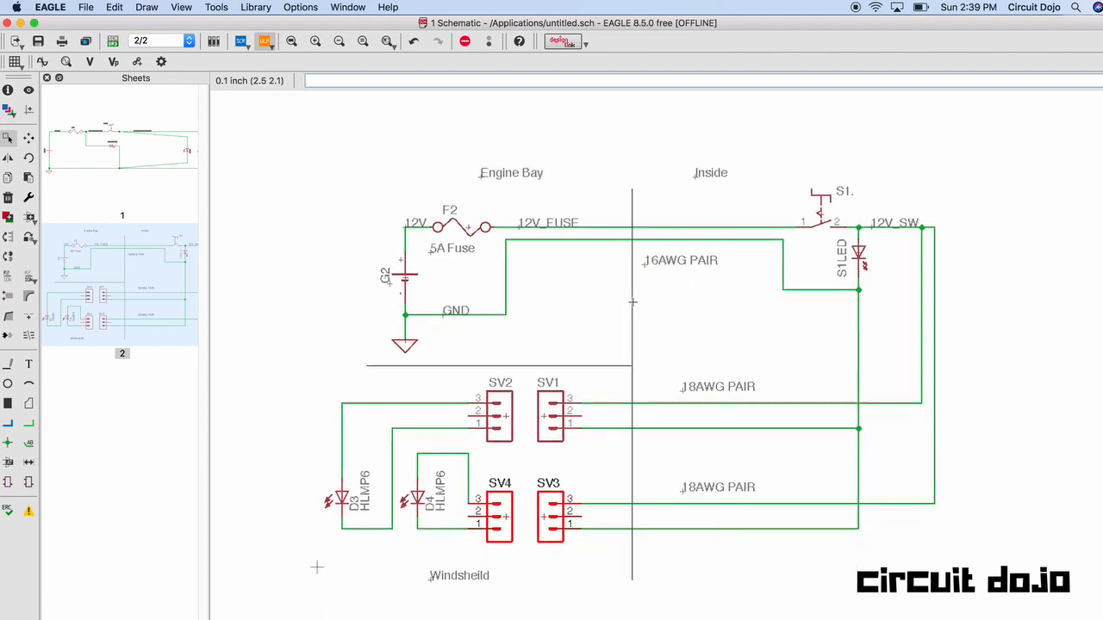